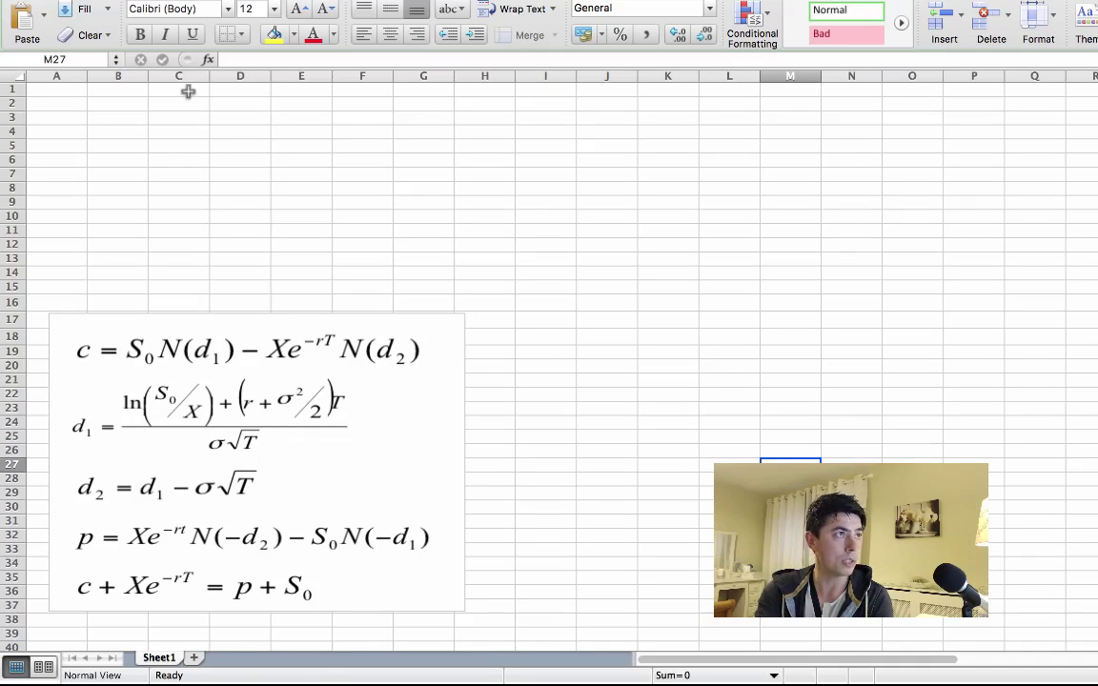
# Label cell C1 as S and enter 113.5 beside it in D1
pyautogui.click(181, 91)
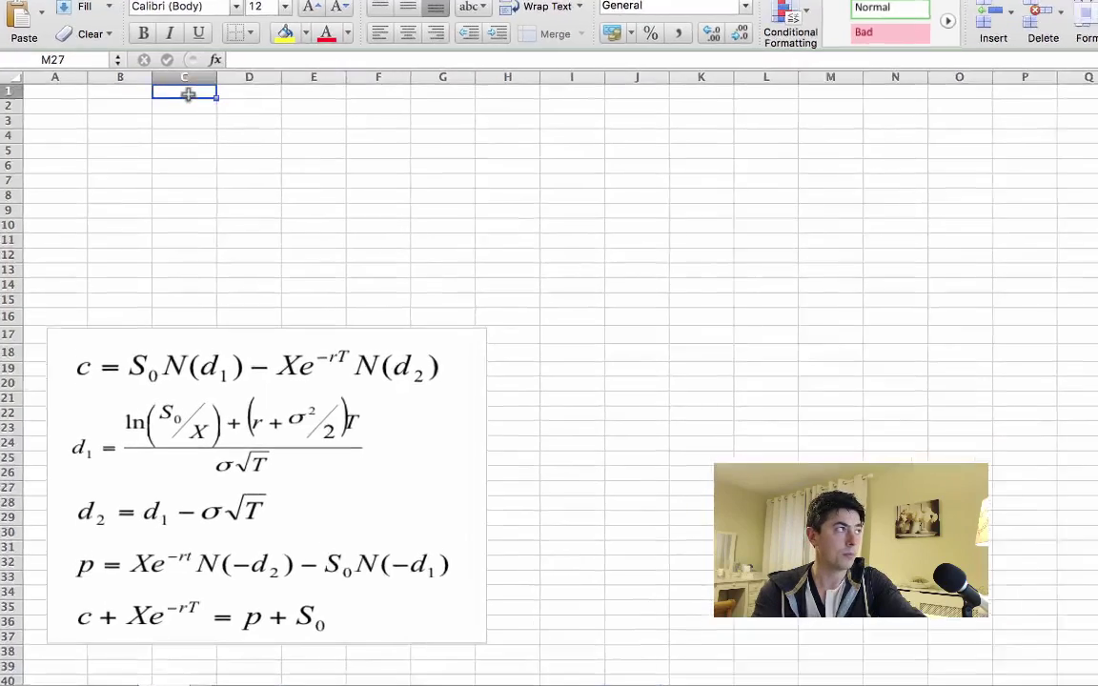
pyautogui.write('S')
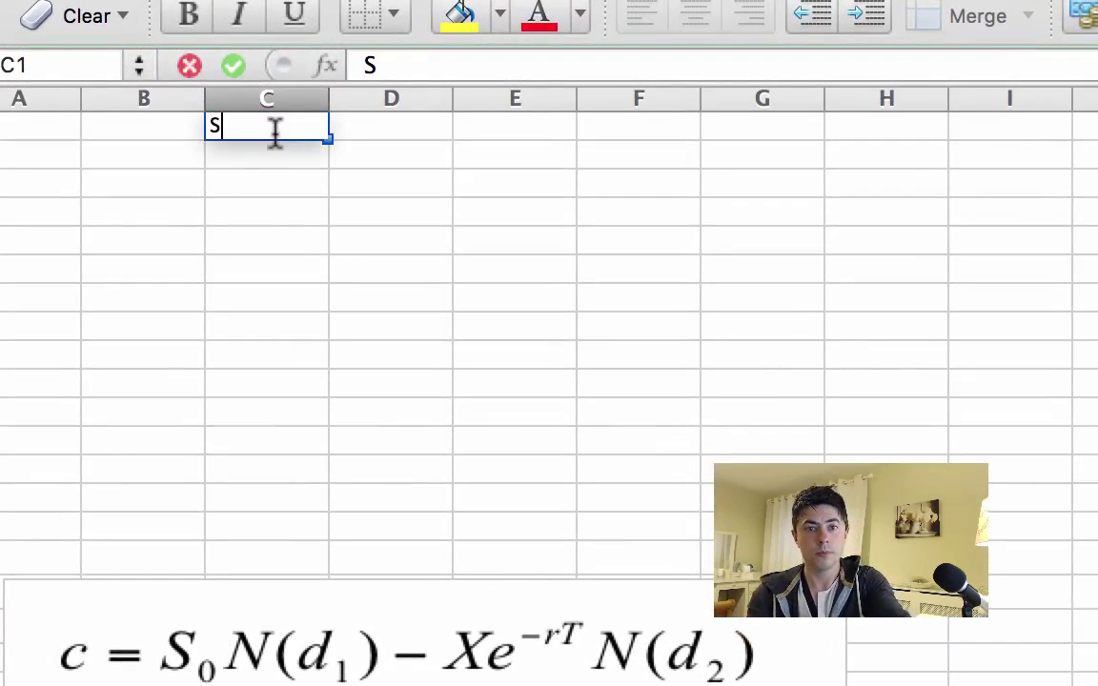
pyautogui.click(406, 134)
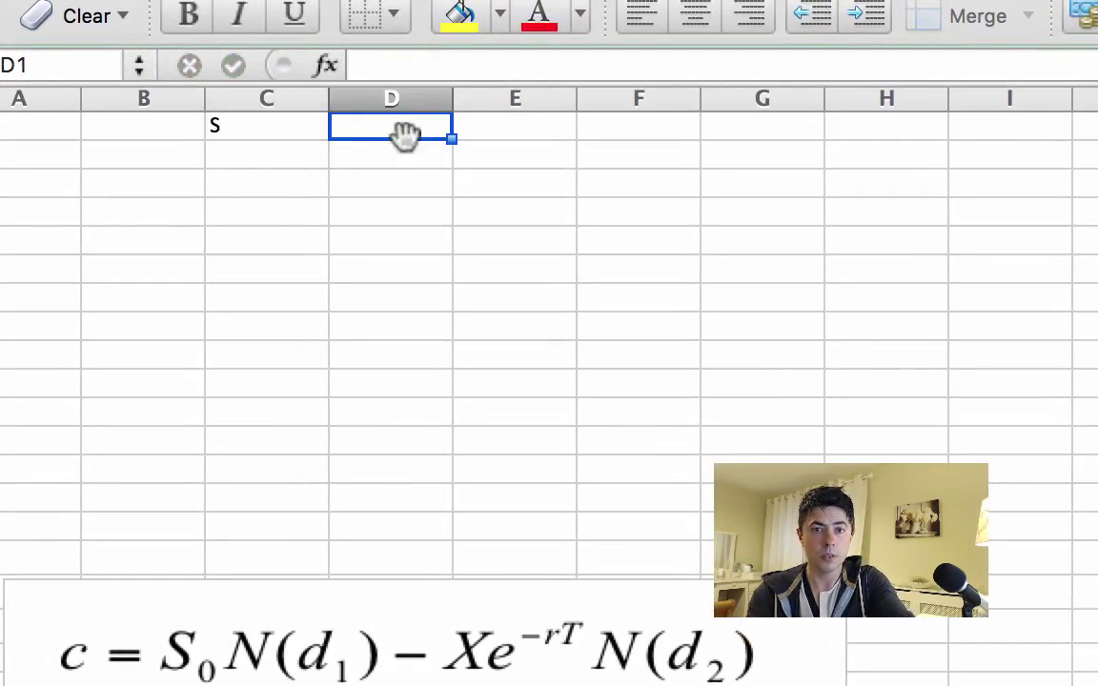
pyautogui.write('13')
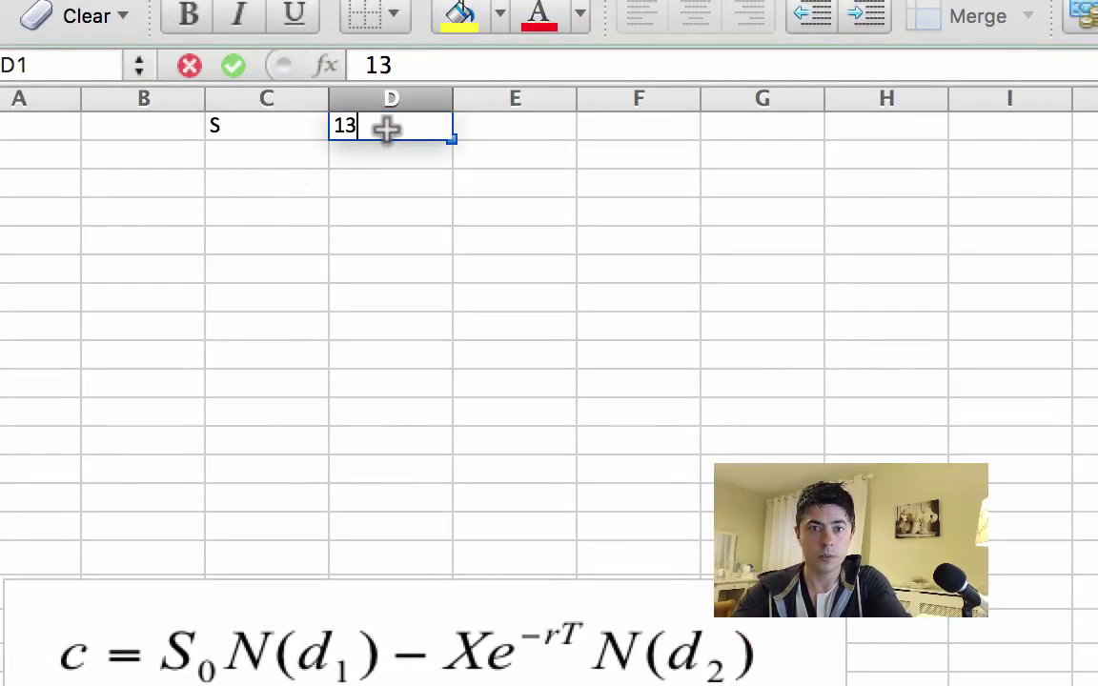
pyautogui.press('BackSpace')
pyautogui.write('13.5')
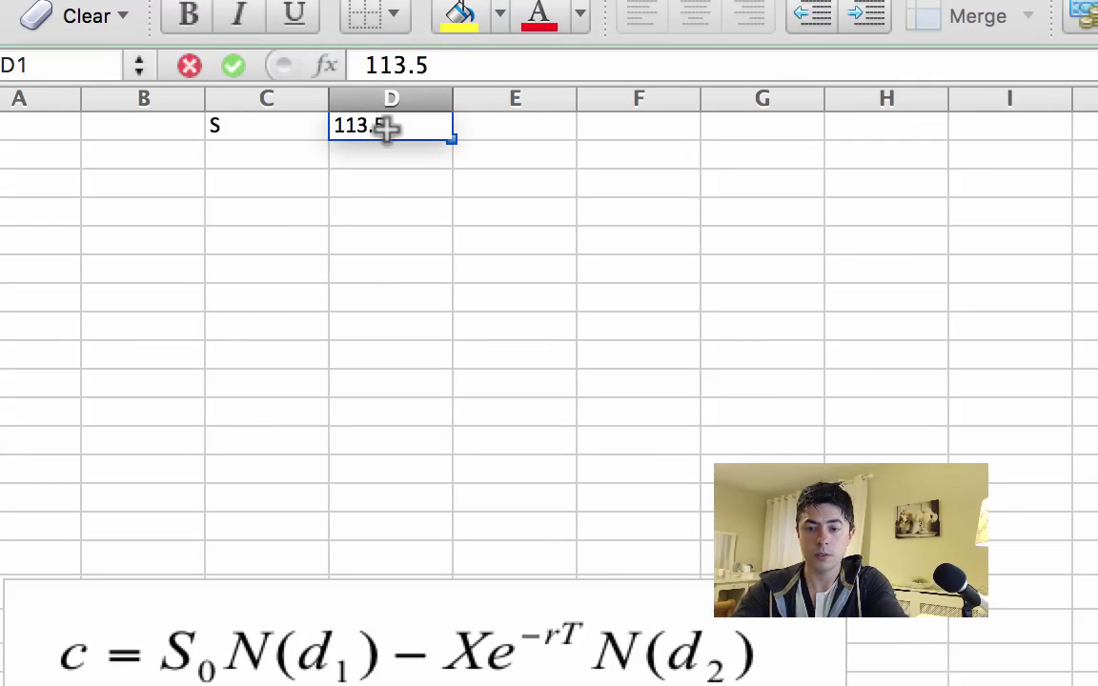
pyautogui.write('0')
# Label cell C2 as X and enter 115 beside it in D2
pyautogui.click(282, 151)
pyautogui.write('X')
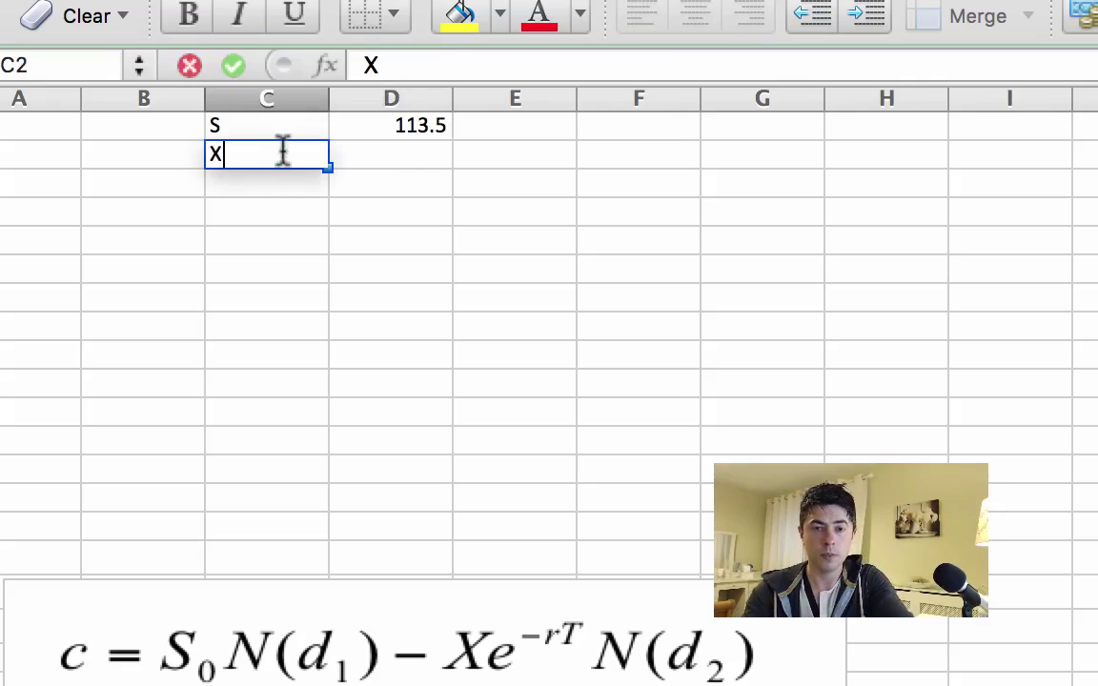
pyautogui.click(401, 172)
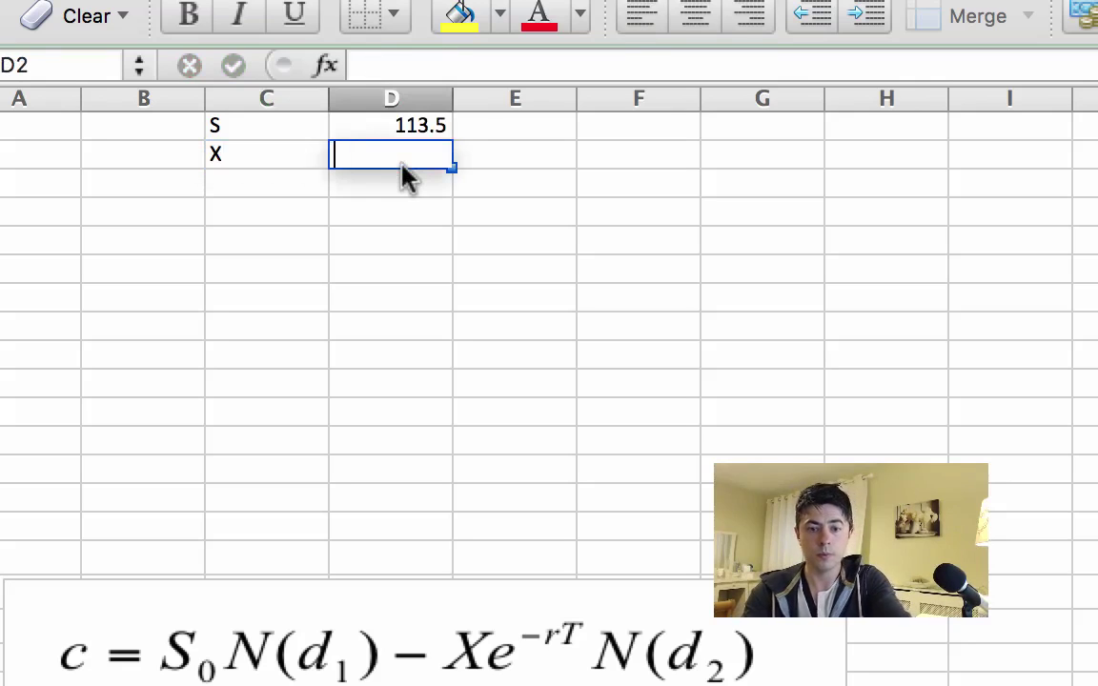
pyautogui.write('115')
# Label cell C3 as T and enter the formula =5/12 beside it in D3
pyautogui.click(287, 188)
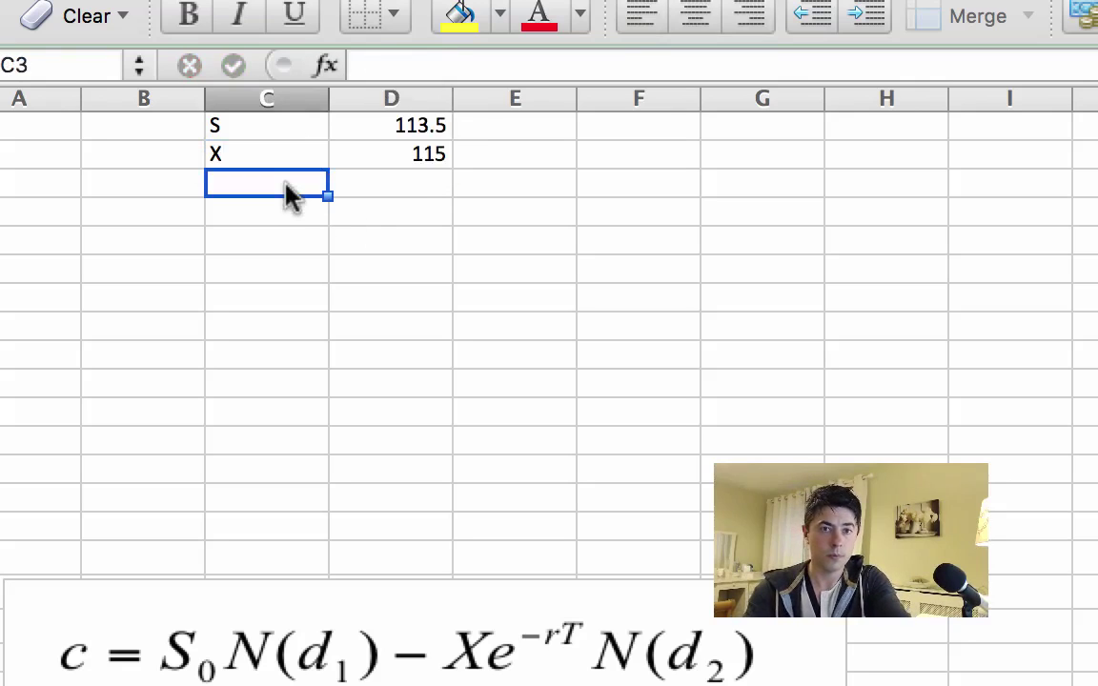
pyautogui.write('T')
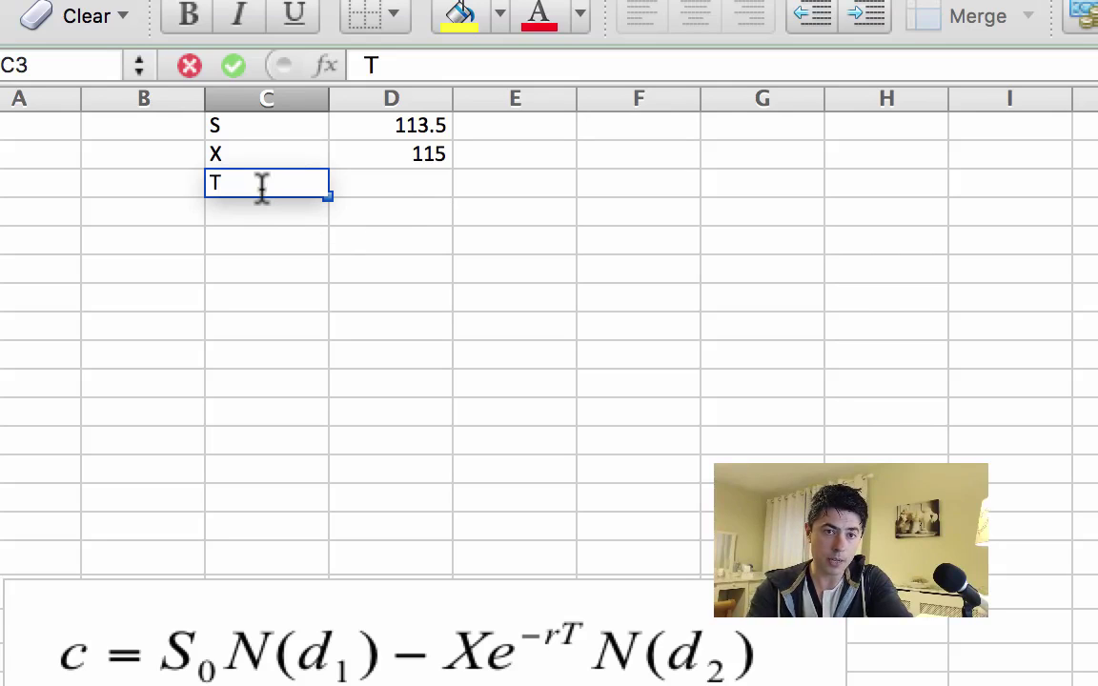
pyautogui.click(405, 200)
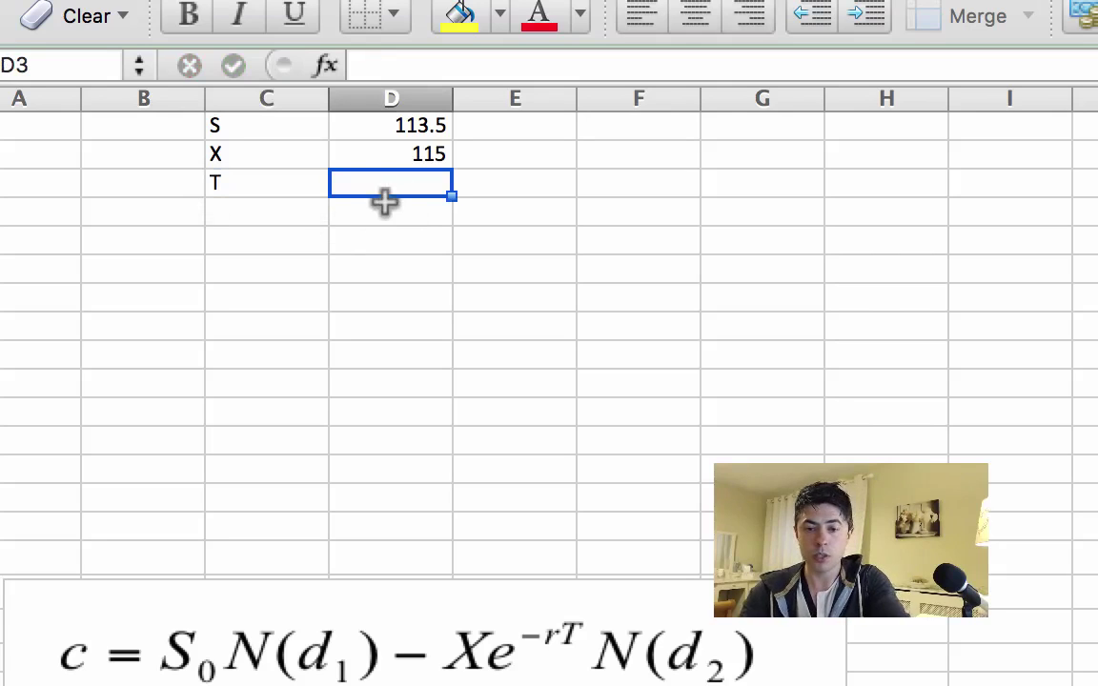
pyautogui.write('=5')
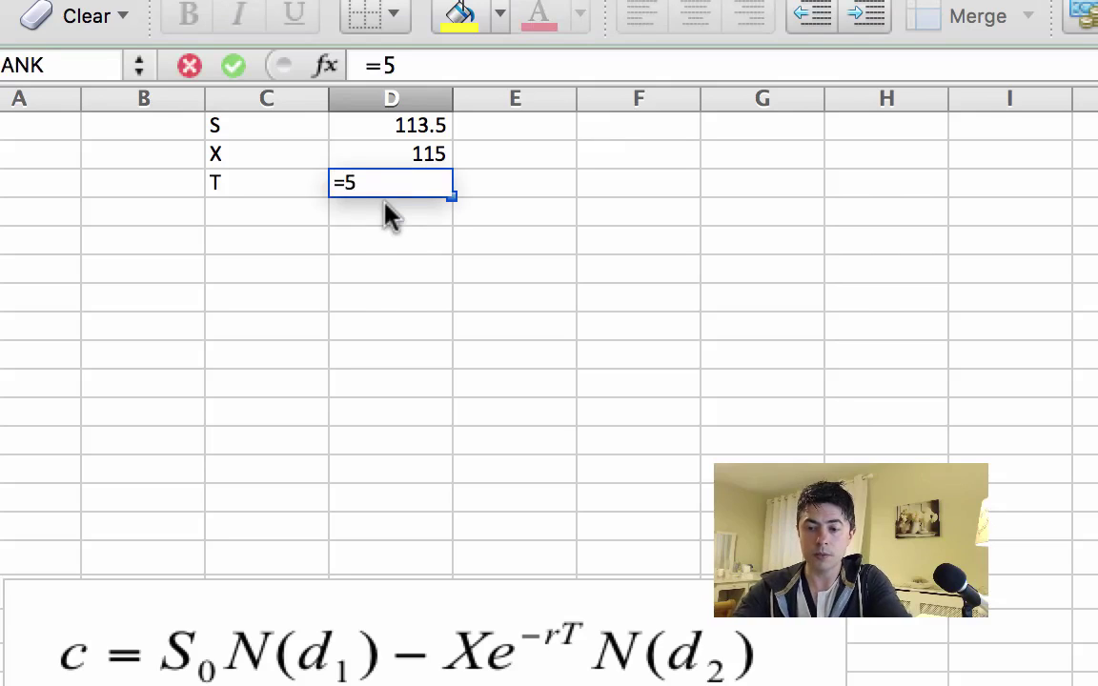
pyautogui.write('/12')
pyautogui.press('Return')
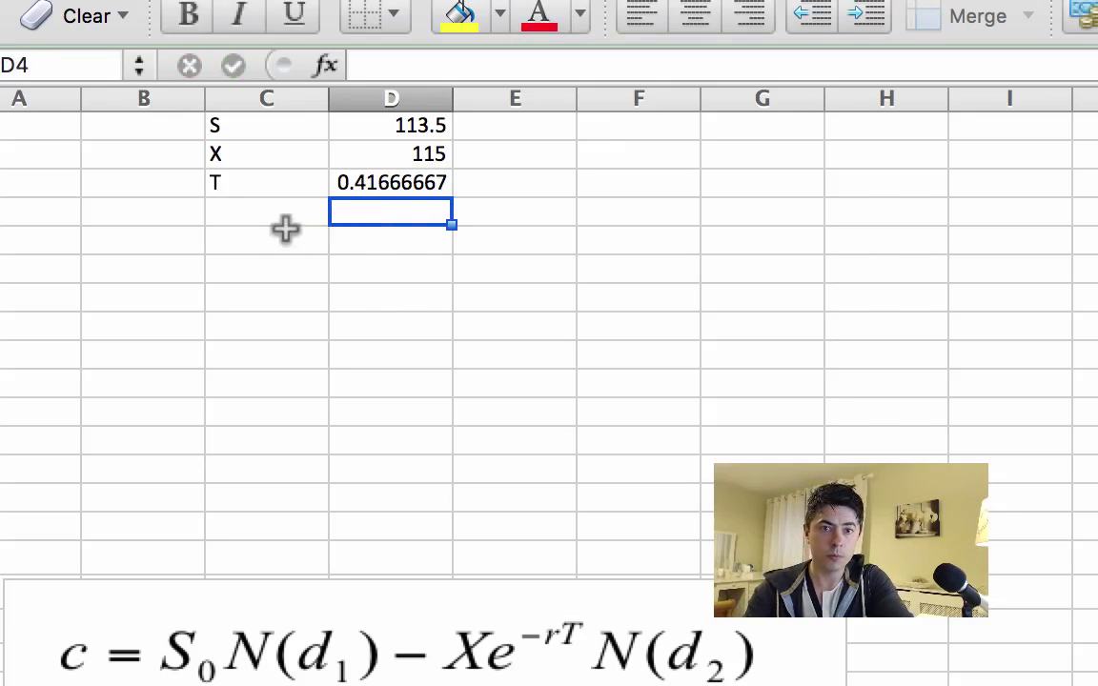
# Insert the σ symbol as the label in cell C4 and enter 0.12 beside it in D4
pyautogui.click(268, 210)
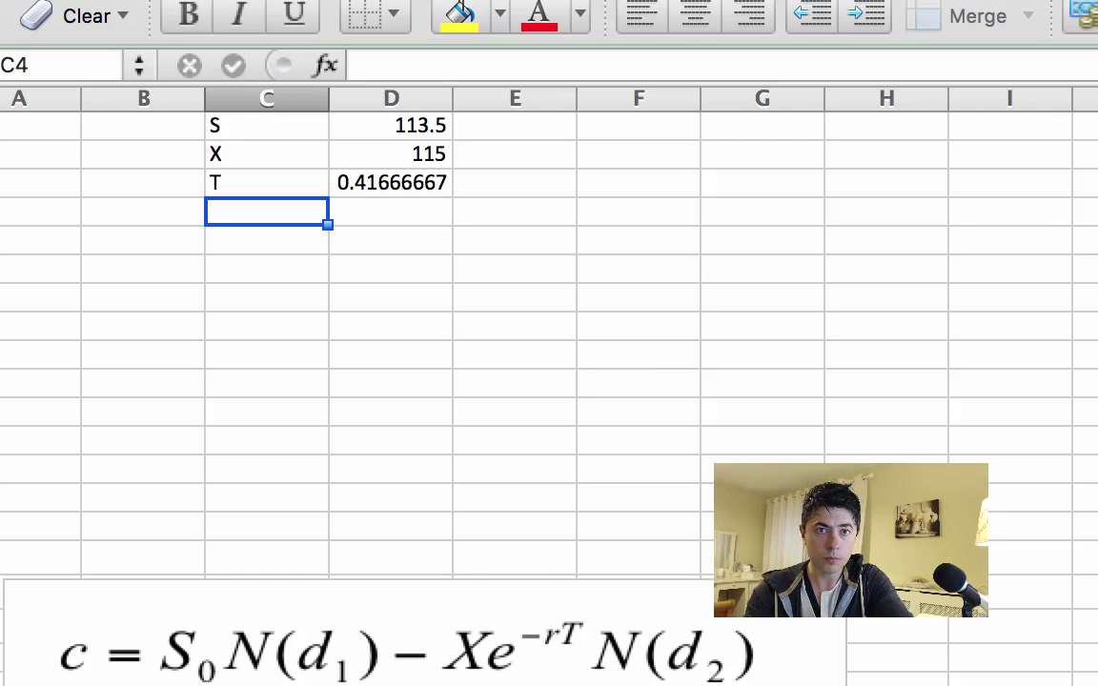
pyautogui.click(410, 0)
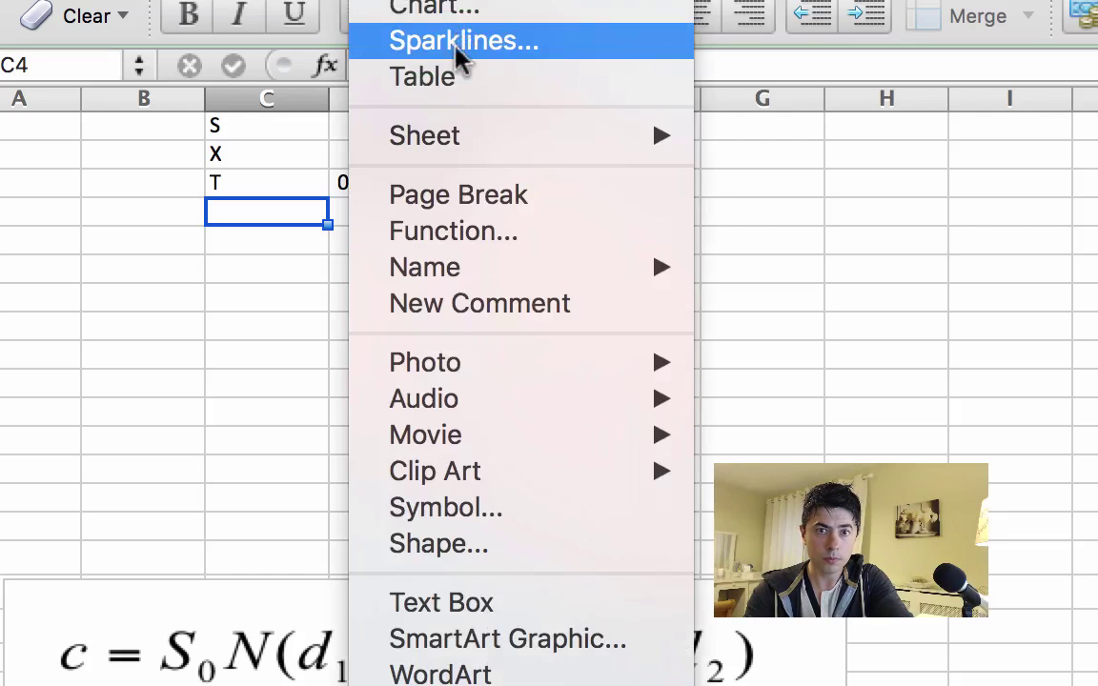
pyautogui.moveTo(462, 410)
pyautogui.click(470, 511)
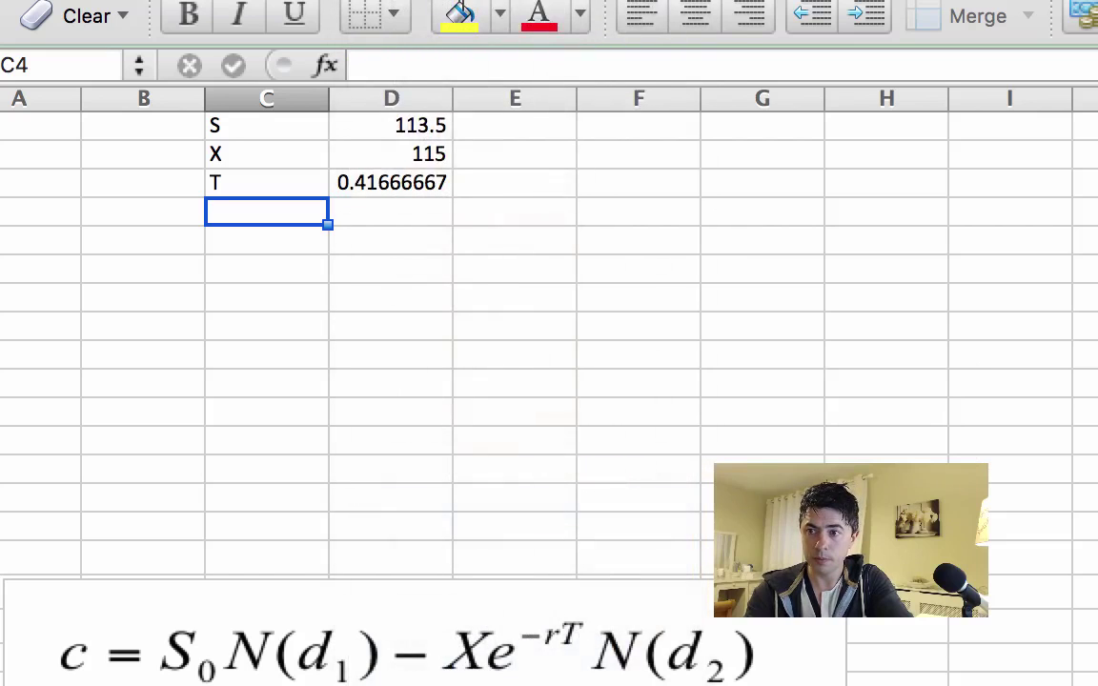
pyautogui.write('σ')
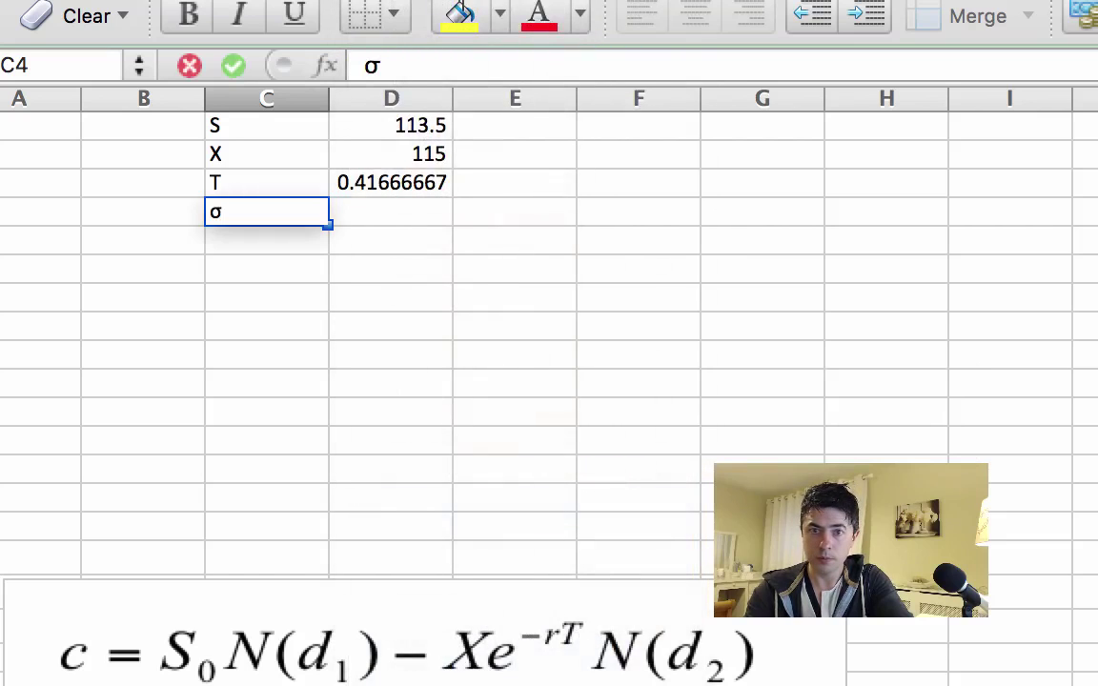
pyautogui.click(400, 219)
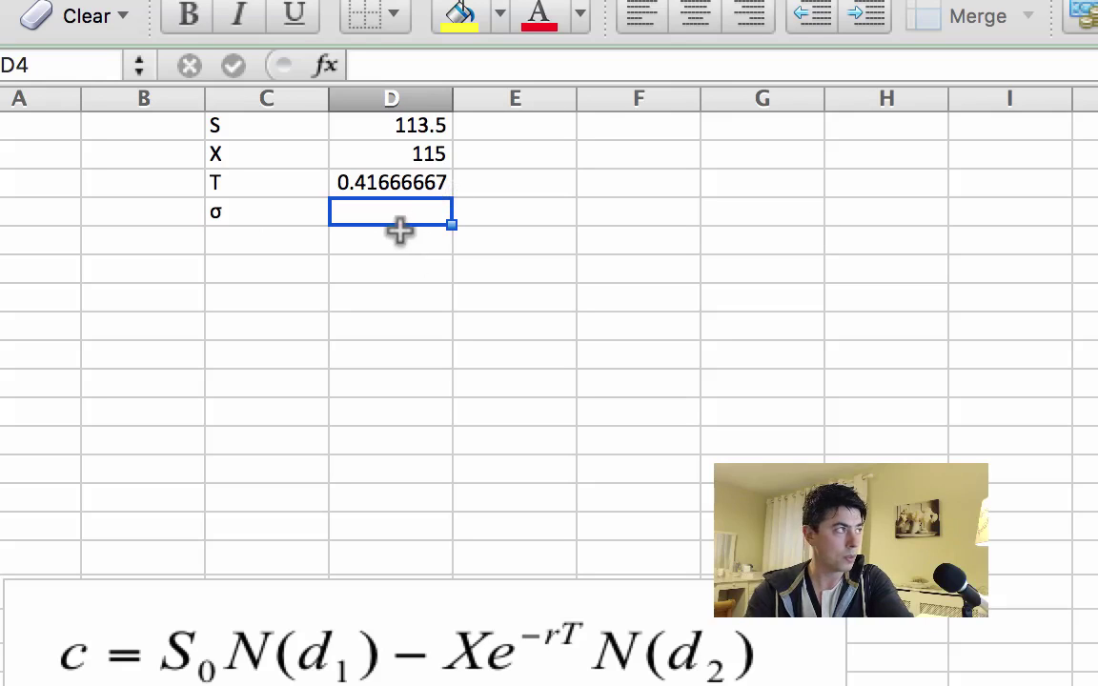
pyautogui.write('0.12')
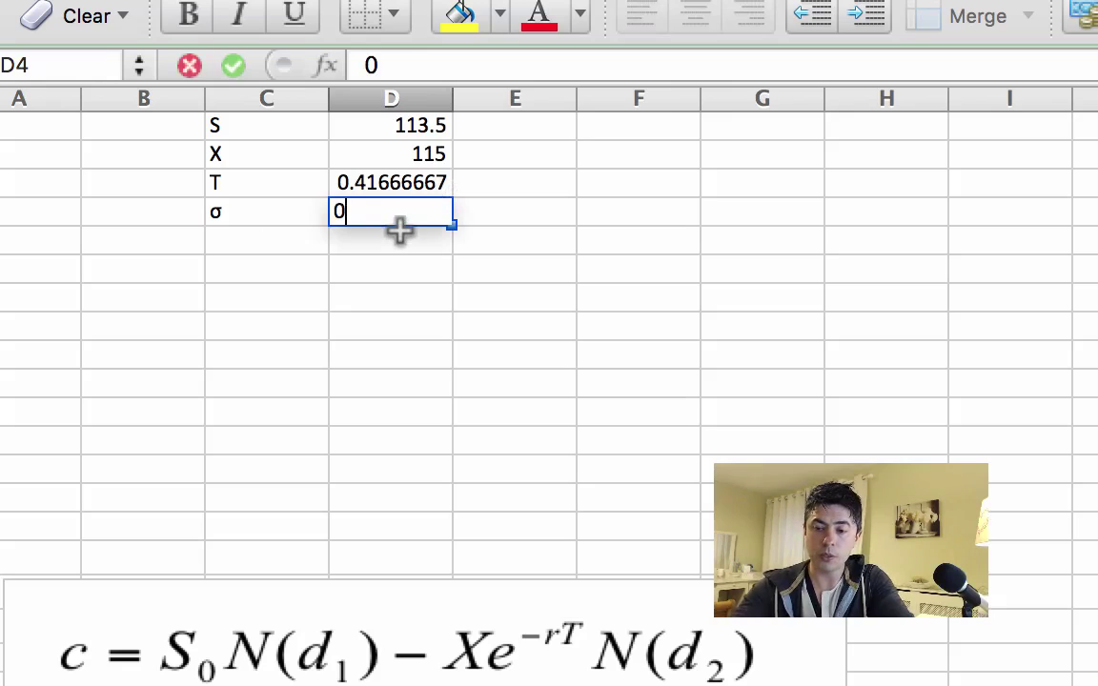
# Label cell C5 as r and enter 0.008 beside it in D5
pyautogui.click(273, 246)
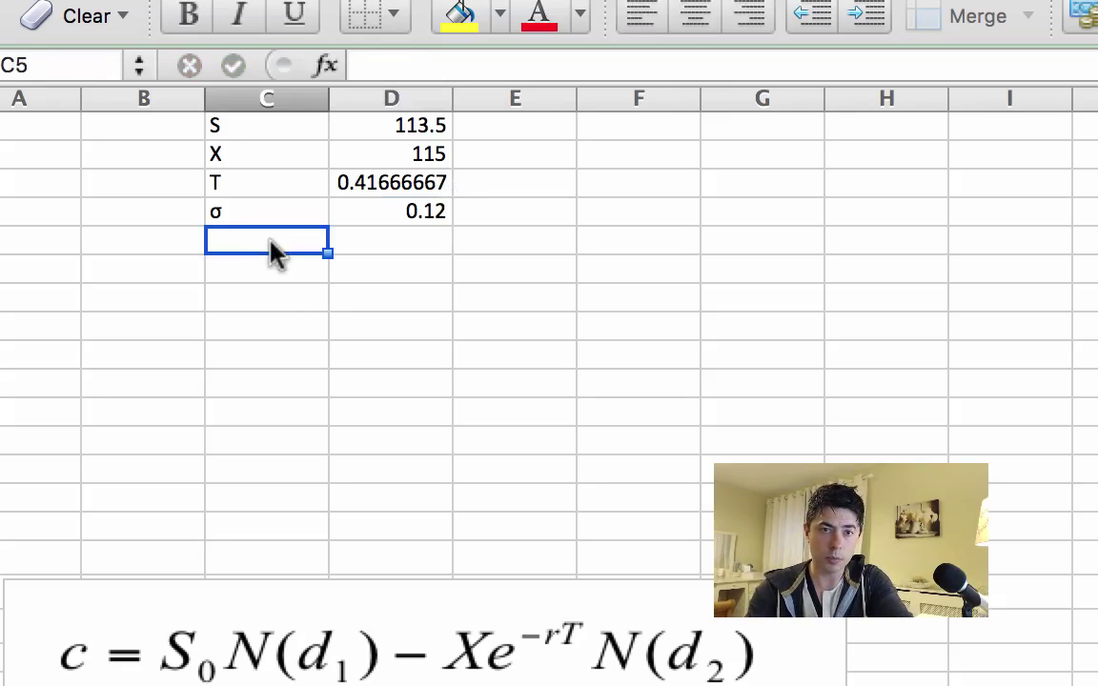
pyautogui.write('r')
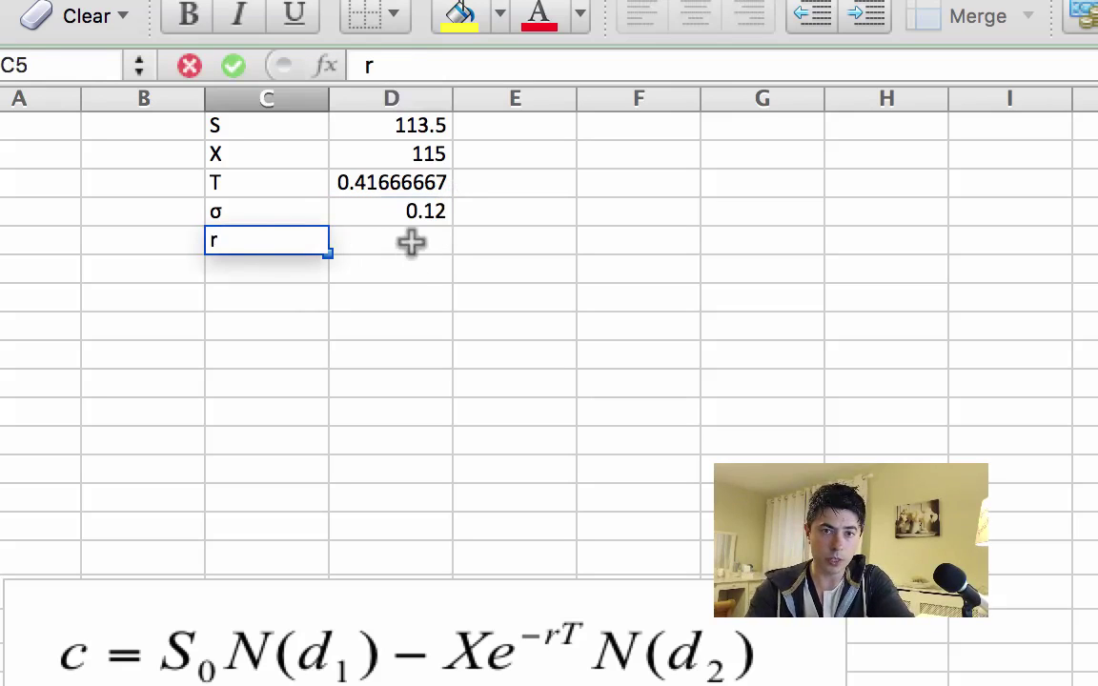
pyautogui.click(410, 244)
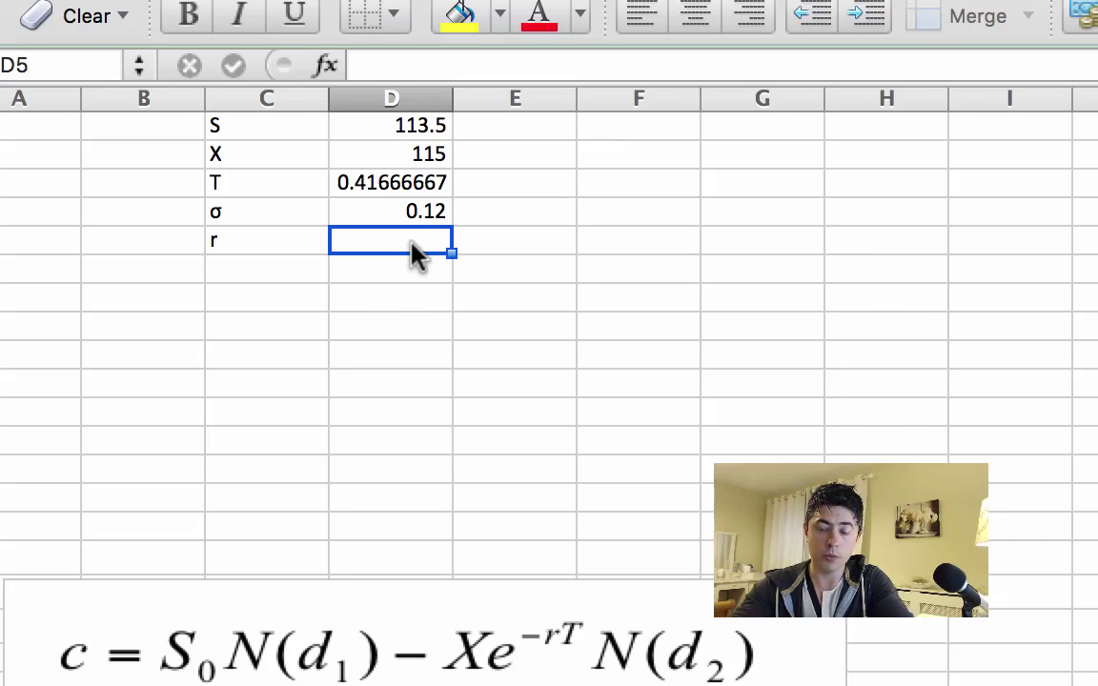
pyautogui.write('0.00')
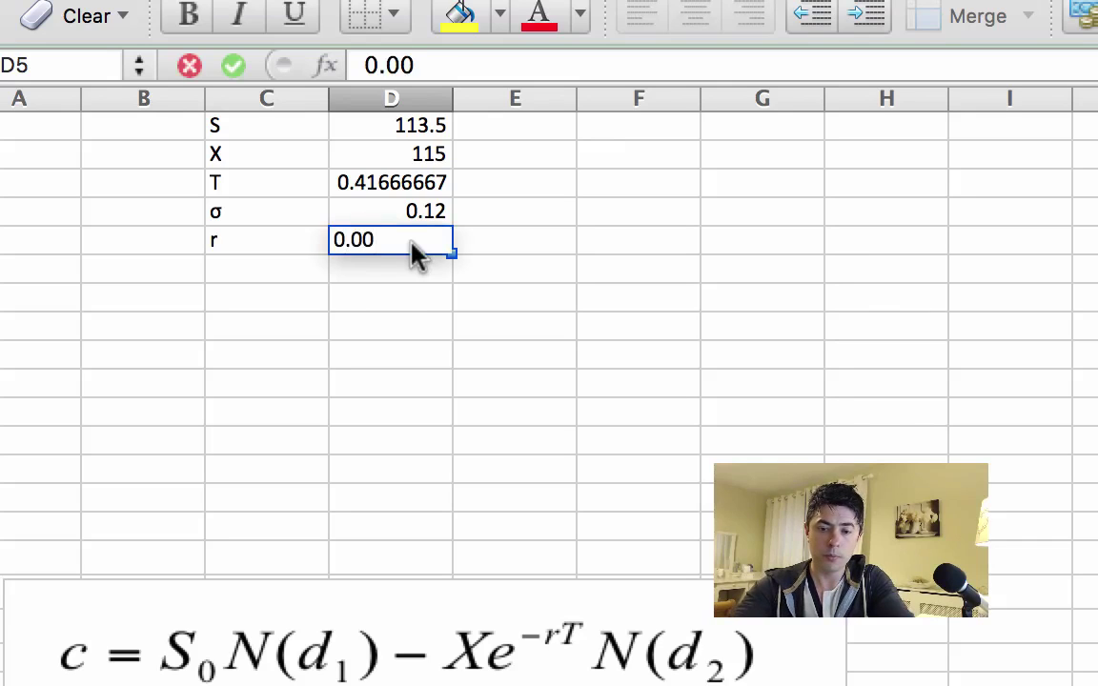
pyautogui.write('8')
pyautogui.click(481, 270)
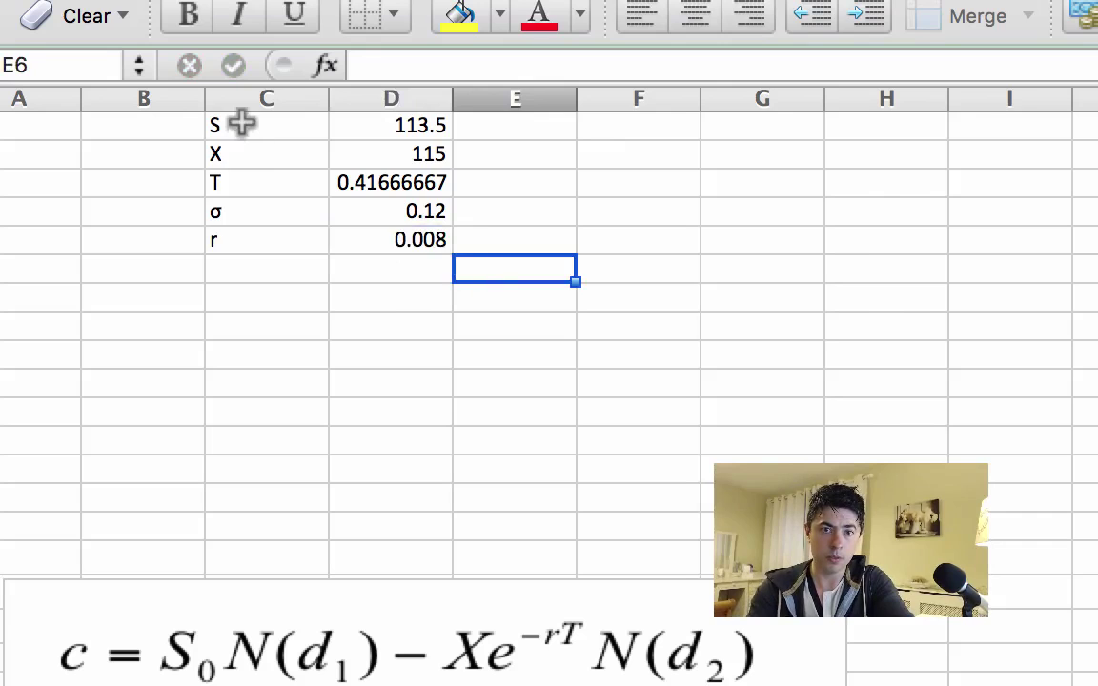
# Make the input labels S, X, T, σ and r in C1:C5 bold
pyautogui.moveTo(241, 122); pyautogui.dragTo(245, 245)
pyautogui.press('super+b')
pyautogui.click(584, 410)
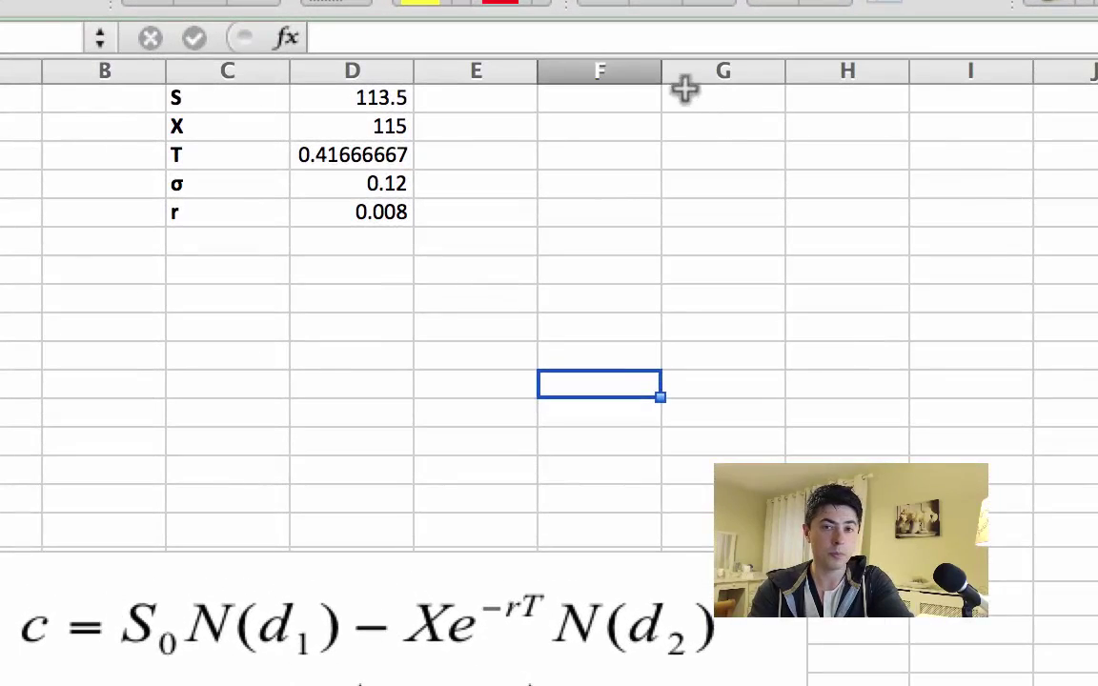
# Enter the heading d1 in cell F1 and make it bold
pyautogui.click(636, 102)
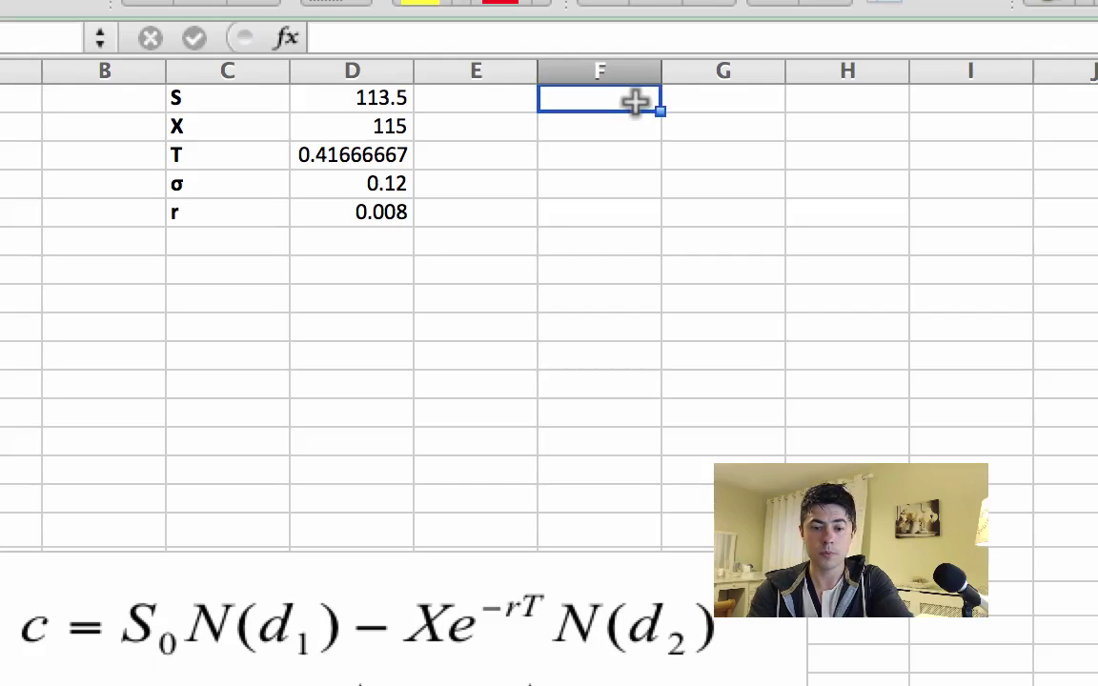
pyautogui.write('d1')
pyautogui.press('Return')
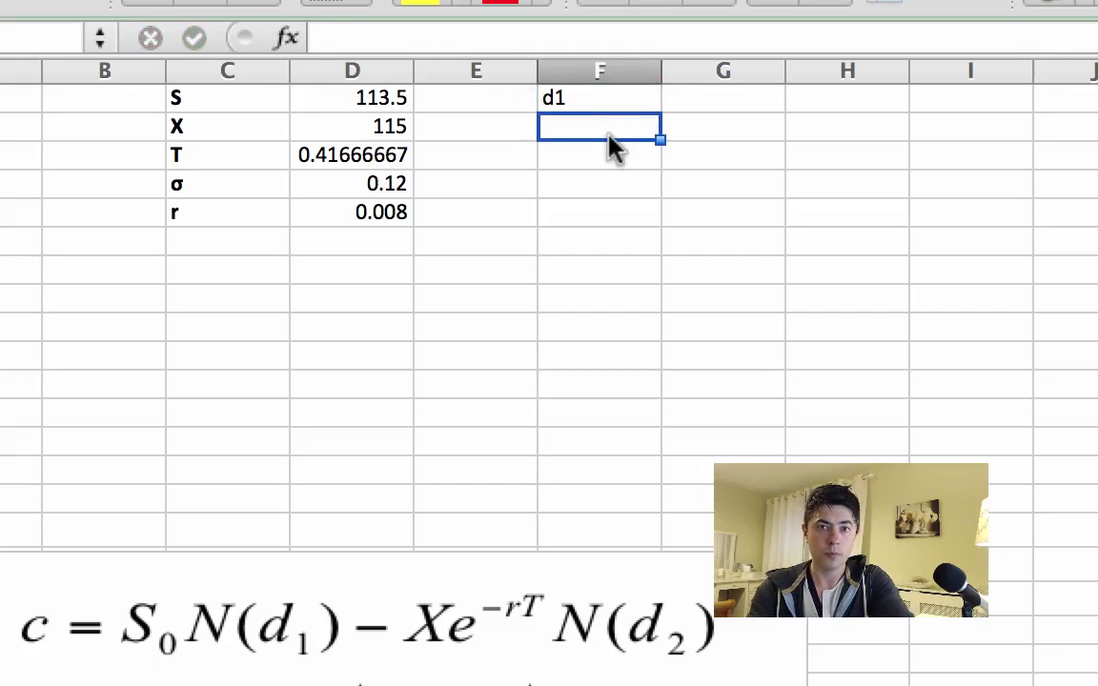
pyautogui.click(593, 95)
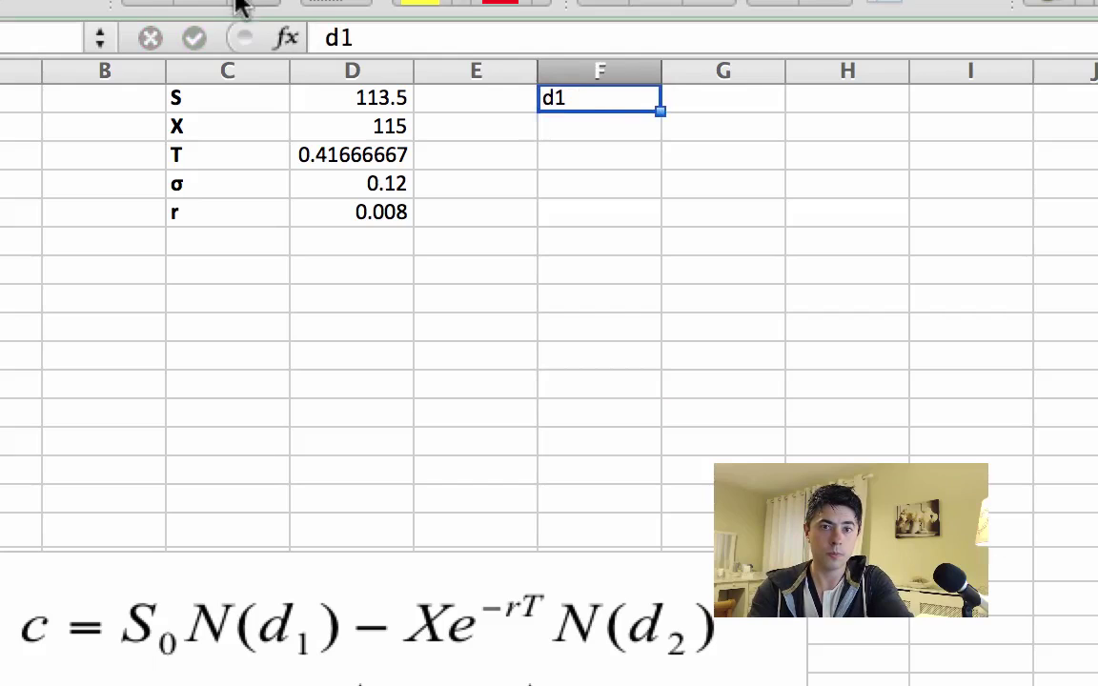
pyautogui.click(164, 5)
# Enter the text label ln(S/X) in cell F2 under the d1 heading
pyautogui.click(618, 128)
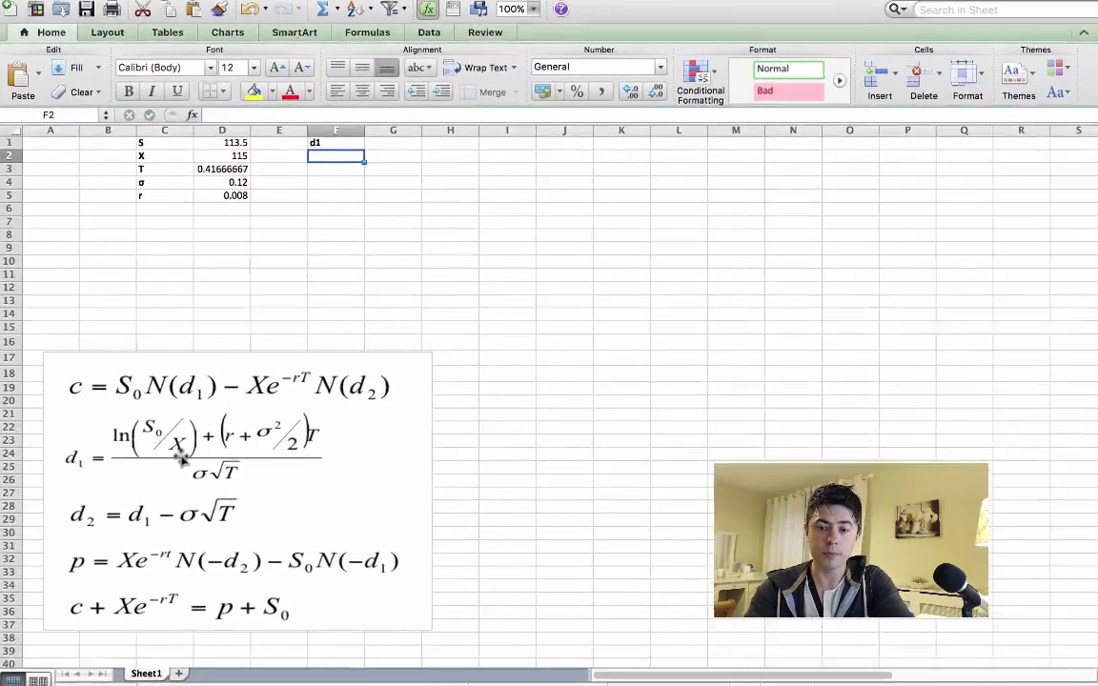
pyautogui.write('ln(')
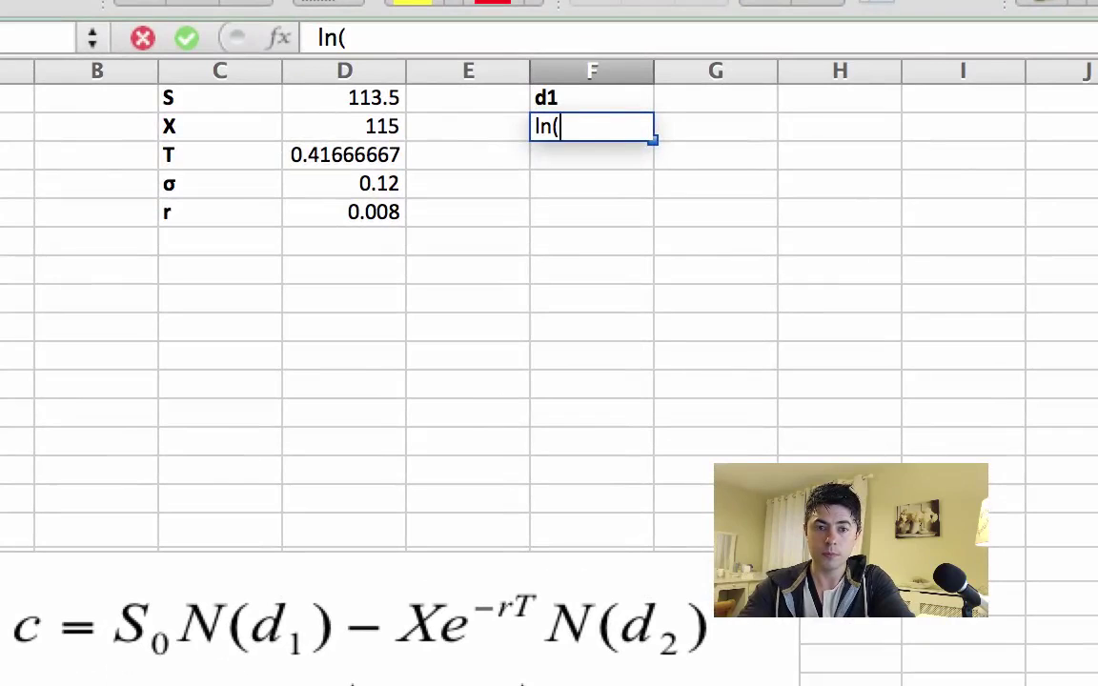
pyautogui.write('s')
pyautogui.press('BackSpace')
pyautogui.write('S')
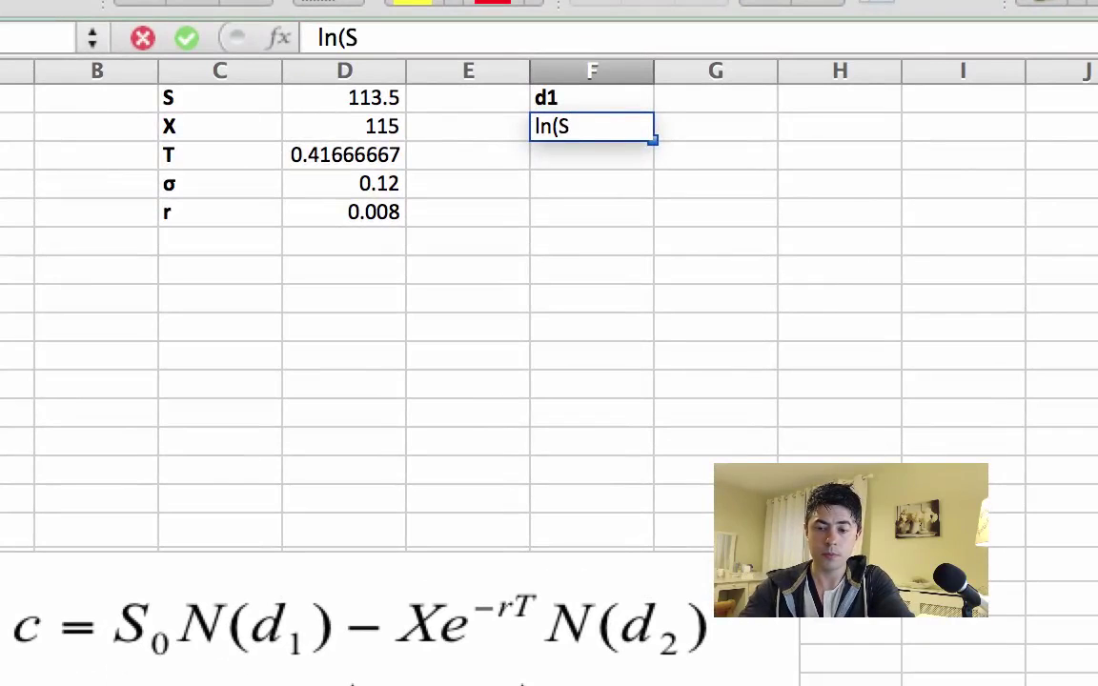
pyautogui.write('/X')
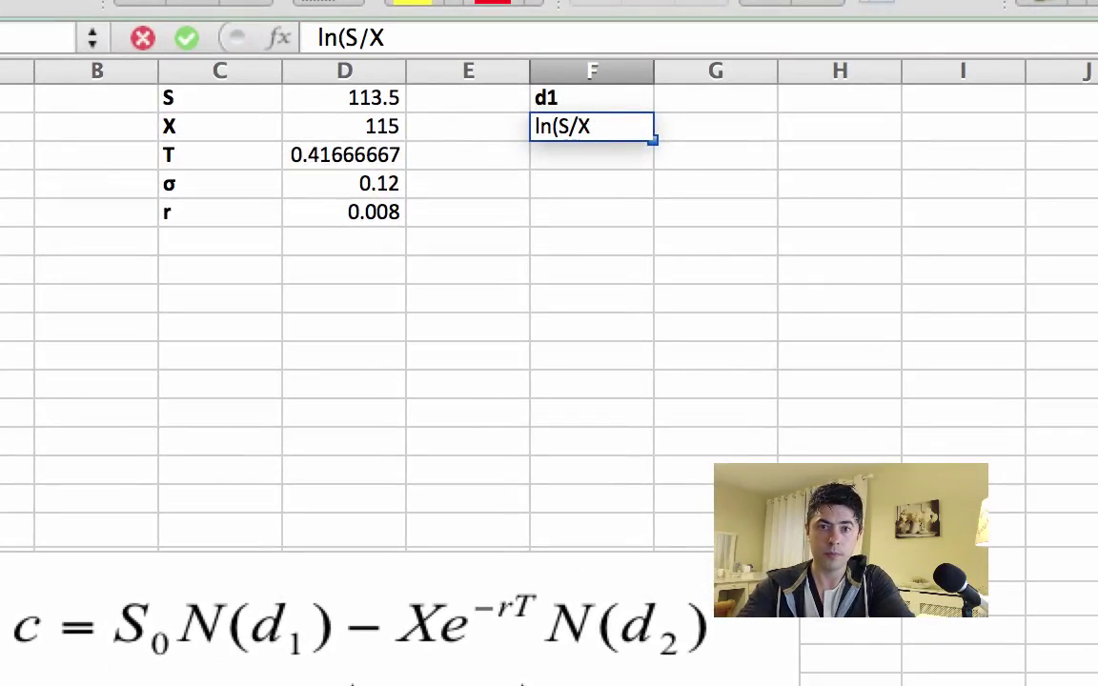
pyautogui.write(')')
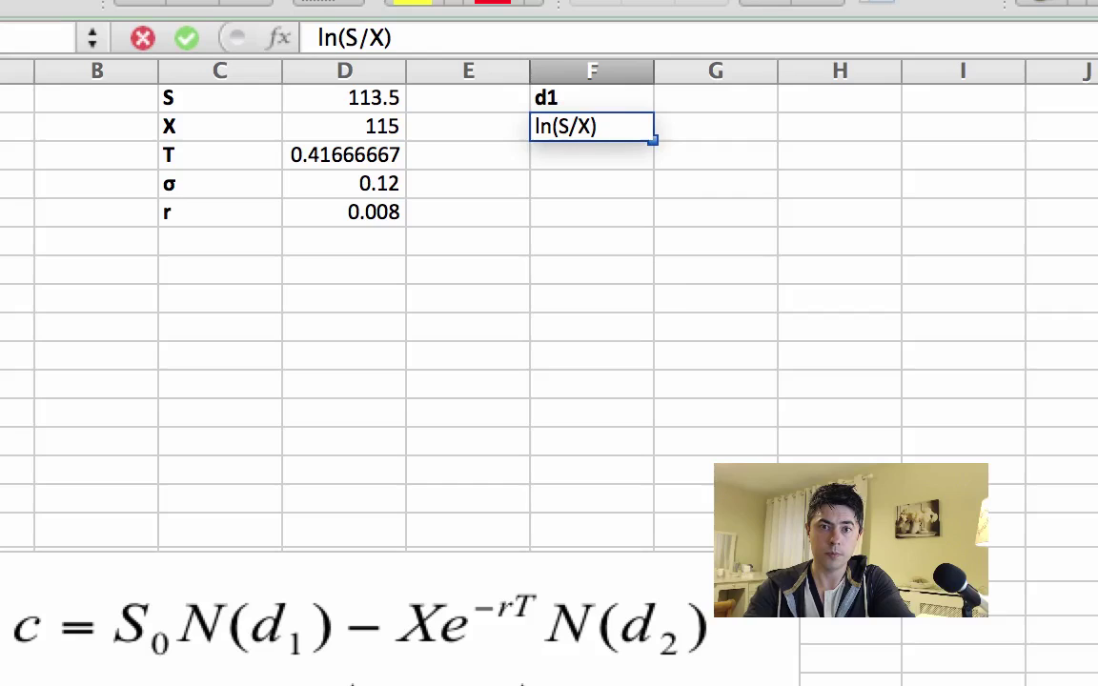
# Enter the formula =ln(D1/D2) in cell G2 beside the ln(S/X) label
pyautogui.click(740, 134)
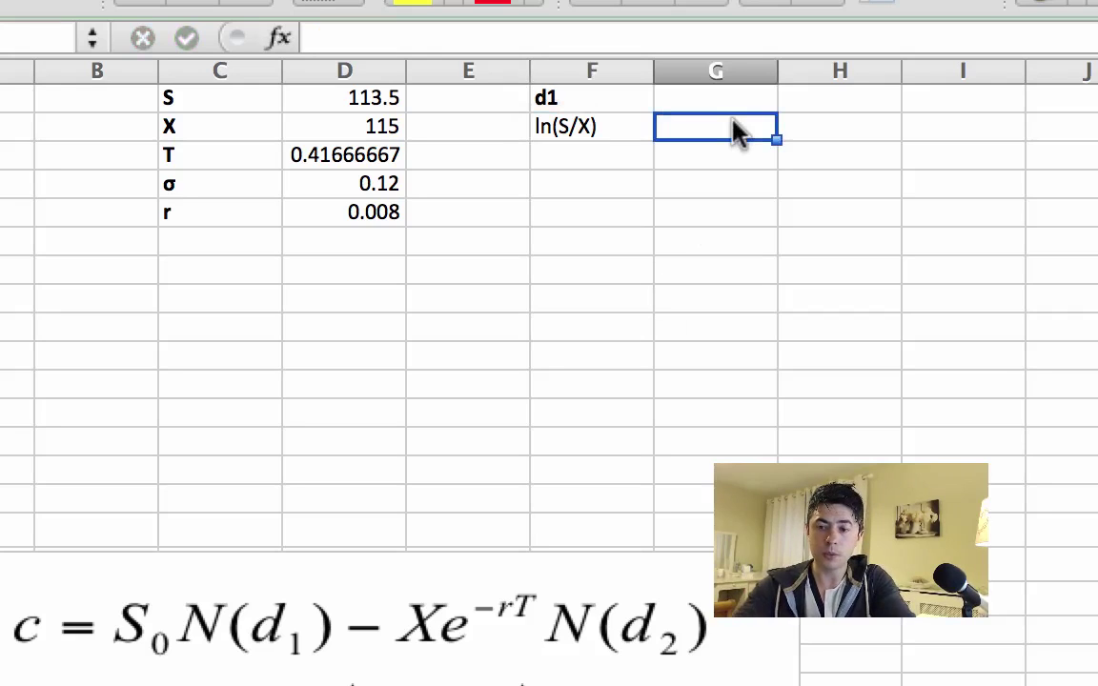
pyautogui.write('=l')
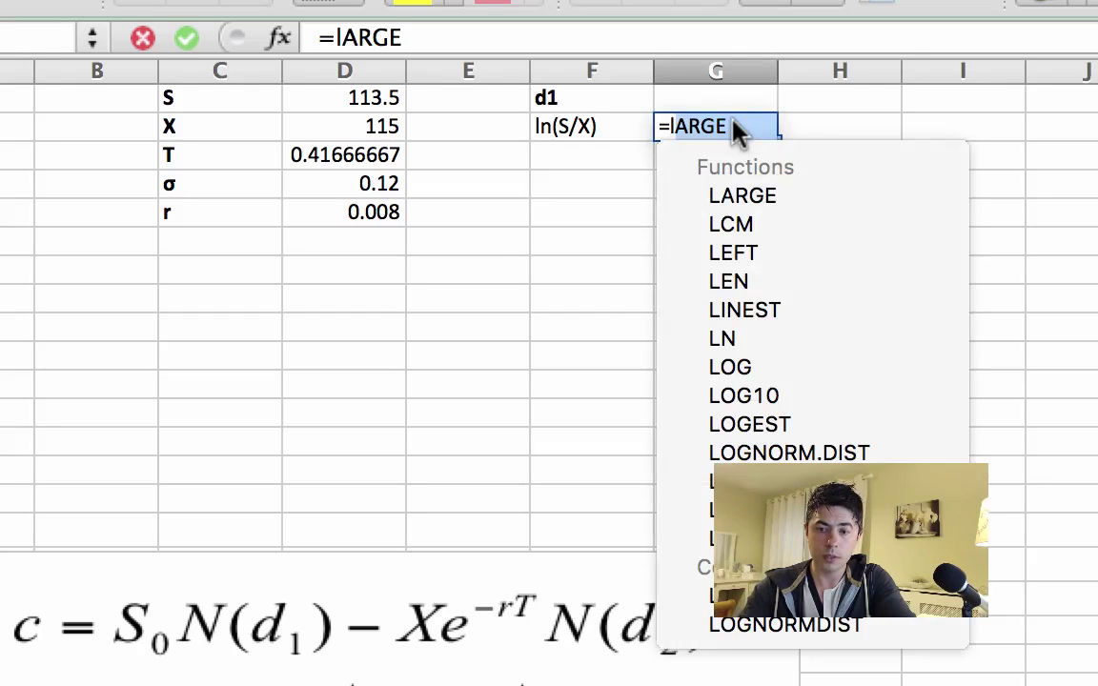
pyautogui.write('n(')
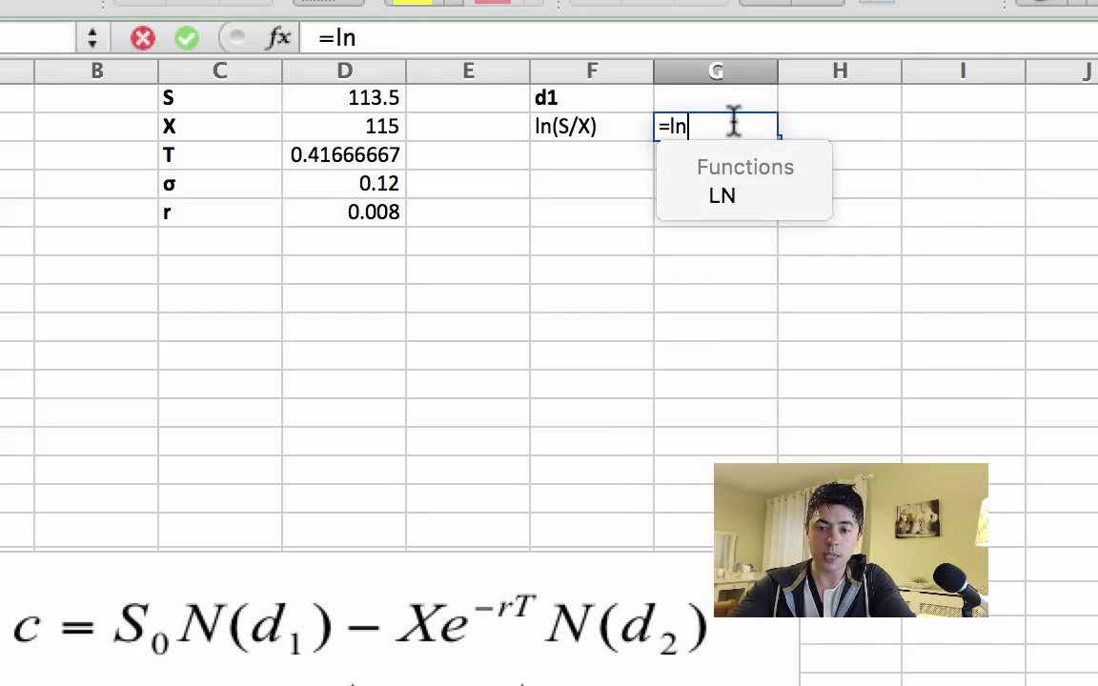
pyautogui.click(363, 107)
pyautogui.write('/')
pyautogui.click(358, 126)
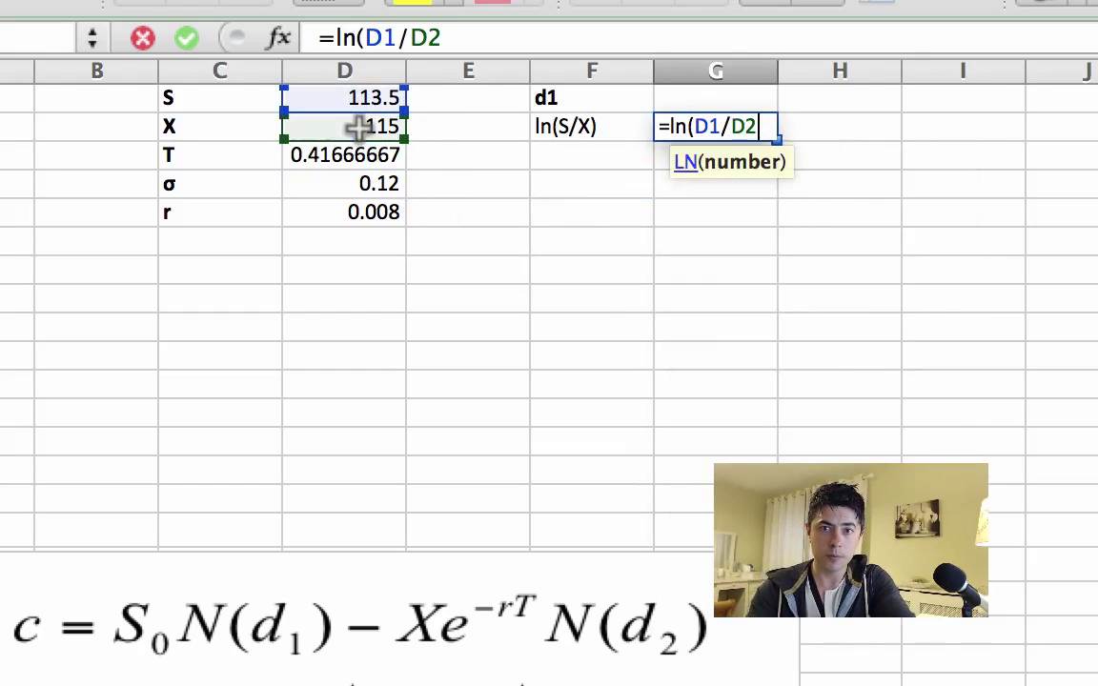
pyautogui.write(')')
pyautogui.press('Return')
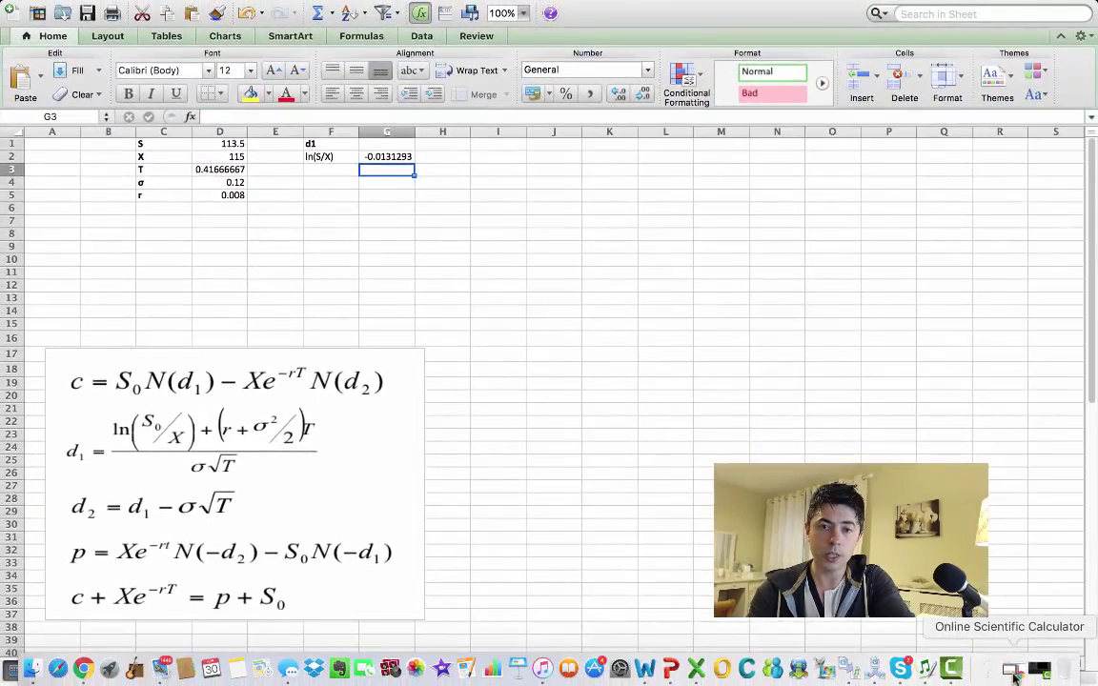
# Switch to the Online Scientific Calculator and evaluate ln(113.5/115) to check the spreadsheet's ln(S/X) value
pyautogui.click(1014, 678)
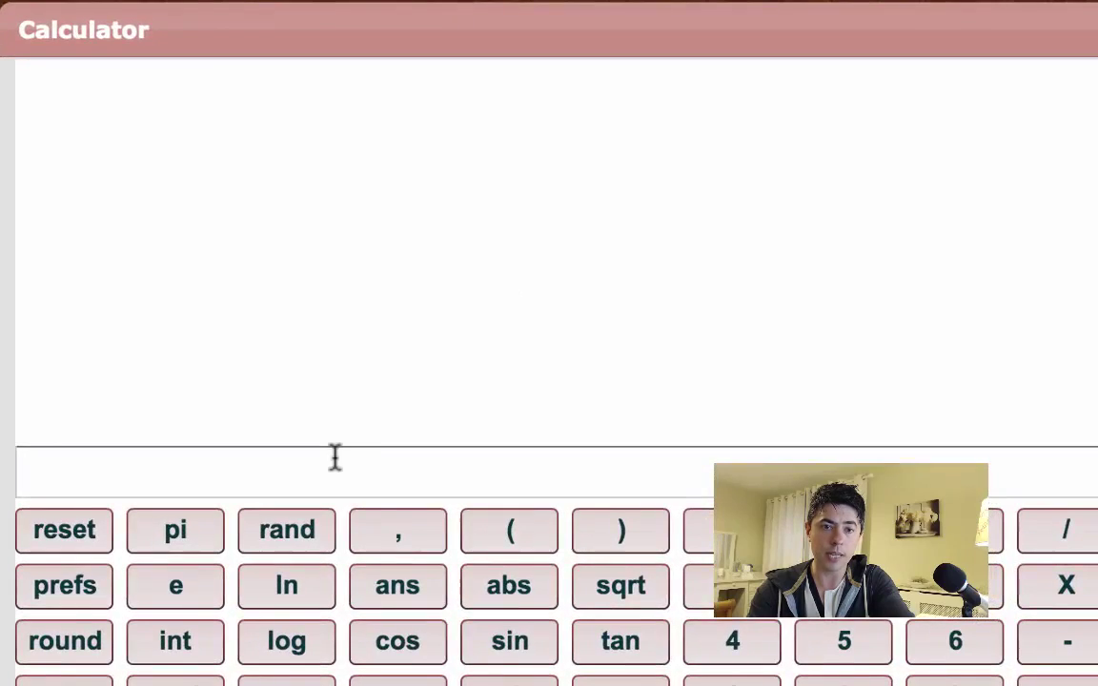
pyautogui.click(307, 588)
pyautogui.click(519, 534)
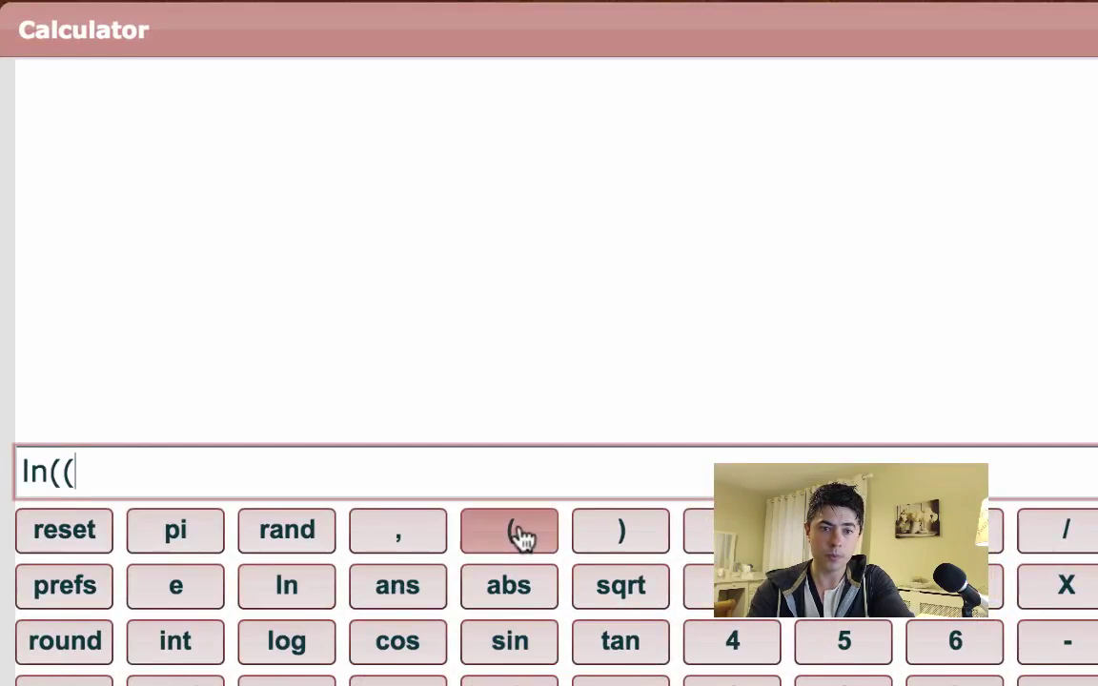
pyautogui.press('BackSpace')
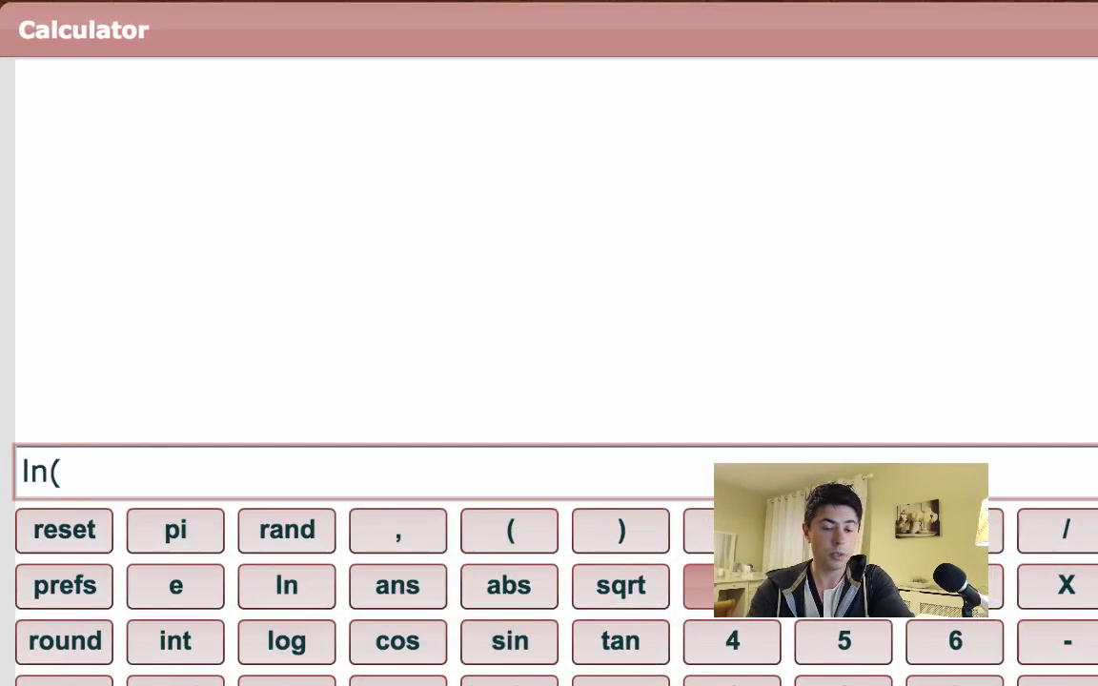
pyautogui.write('113.5')
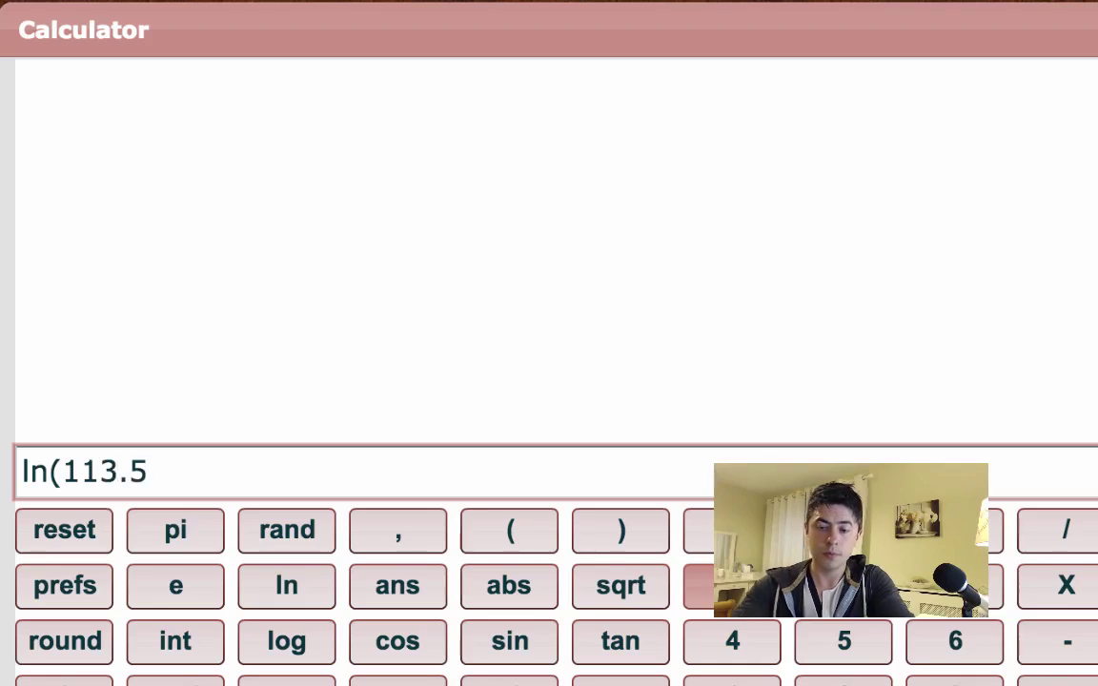
pyautogui.write('/115)')
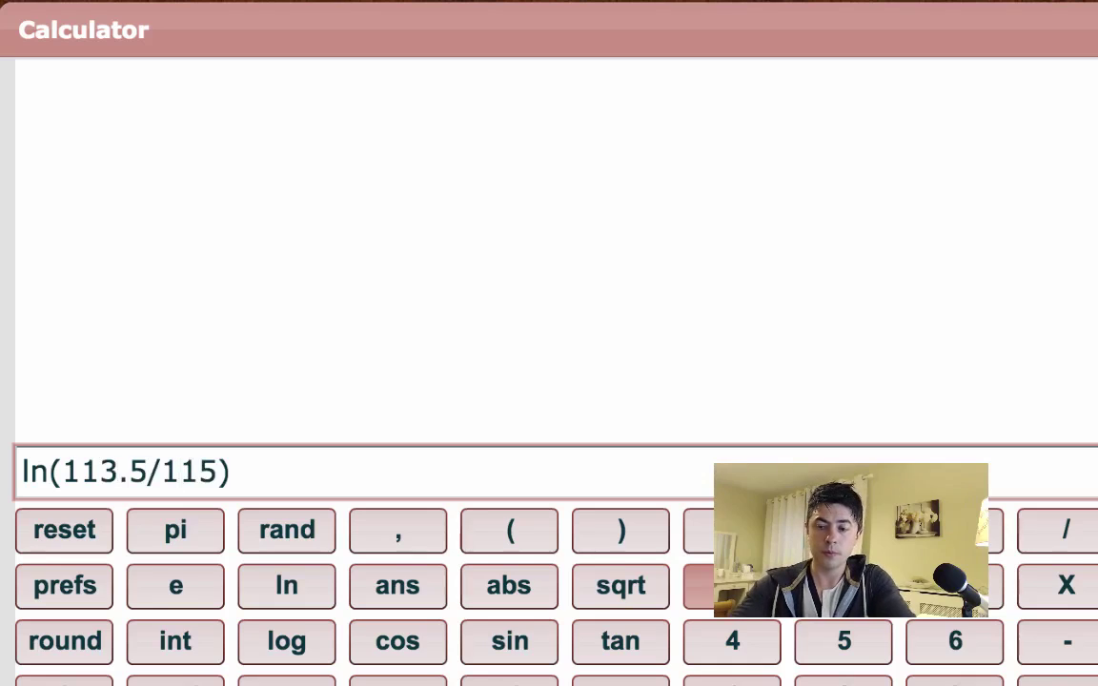
pyautogui.press('Return')
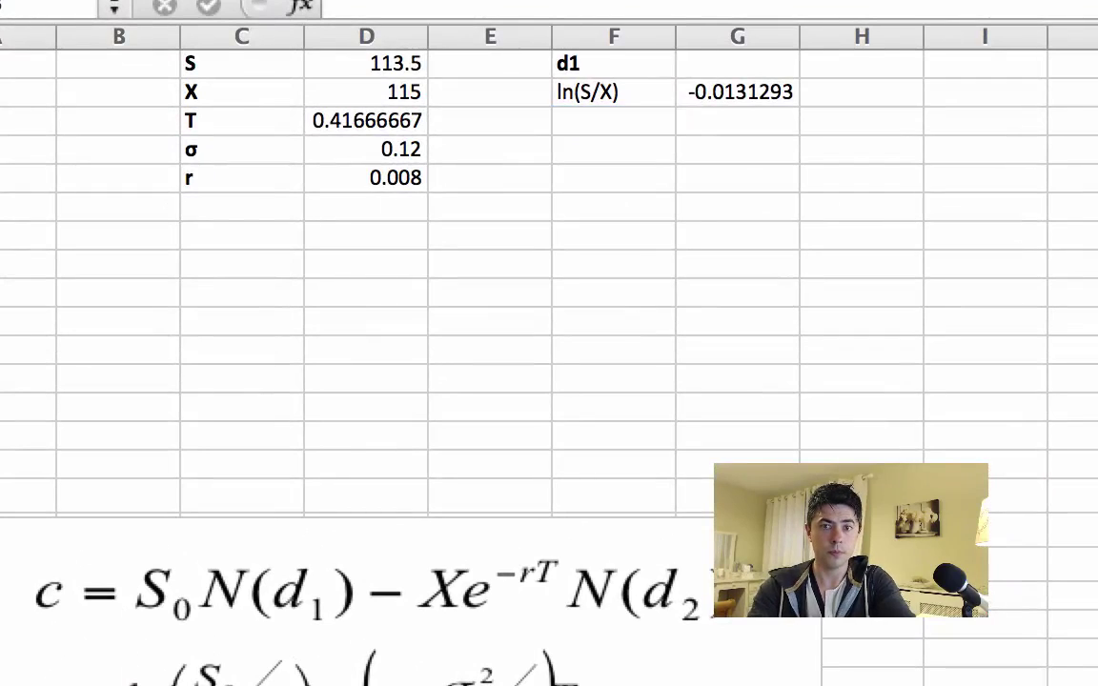
# Paste the label r+σ^2/2*T into cell F3 and make the ln(S/X) label above it bold
pyautogui.click(603, 119)
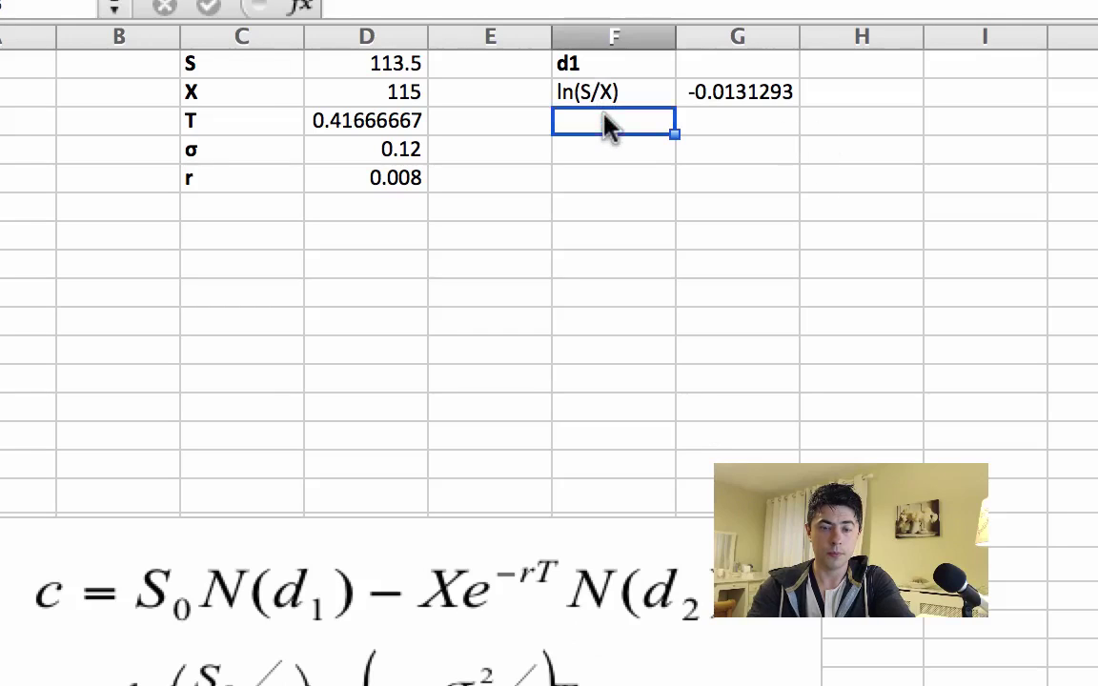
pyautogui.press('super+v')
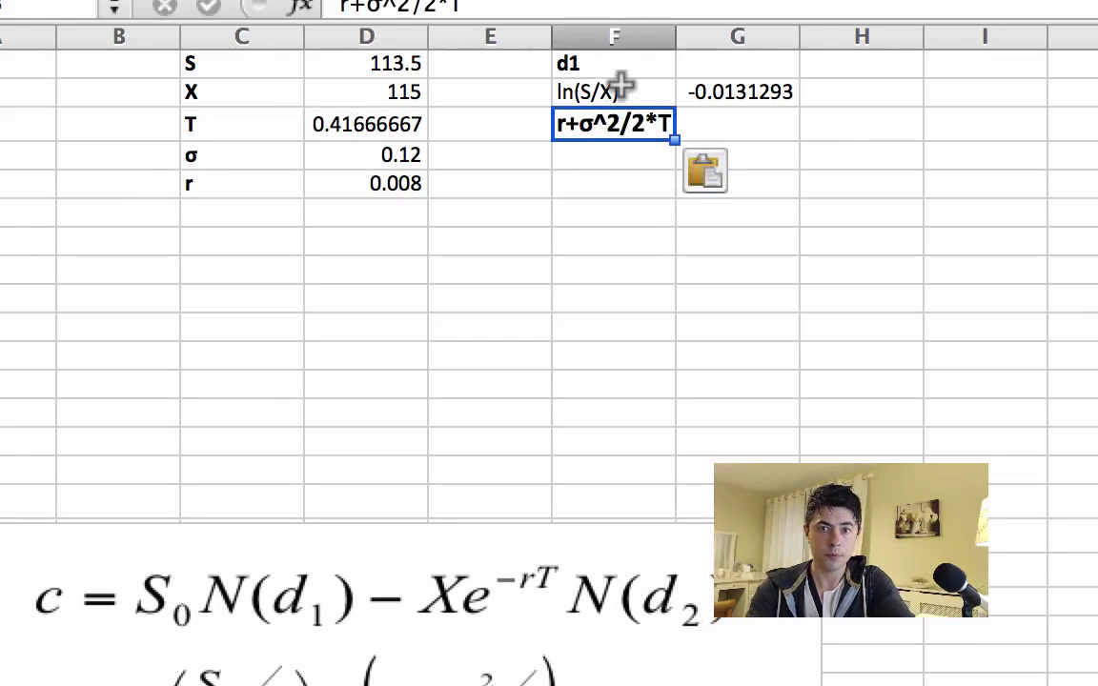
pyautogui.click(620, 88)
pyautogui.click(690, 178)
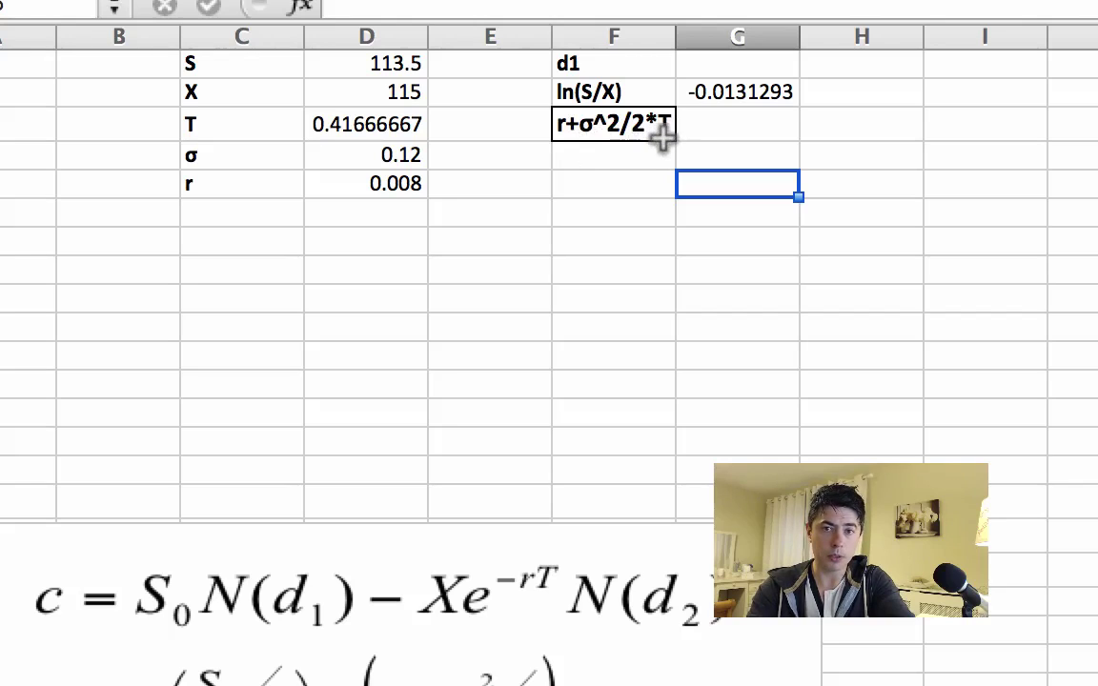
# In cell G3, enter a formula that multiplies (D5+(D4^2/2)) by D3 for the r+σ^2/2*T component
pyautogui.click(735, 124)
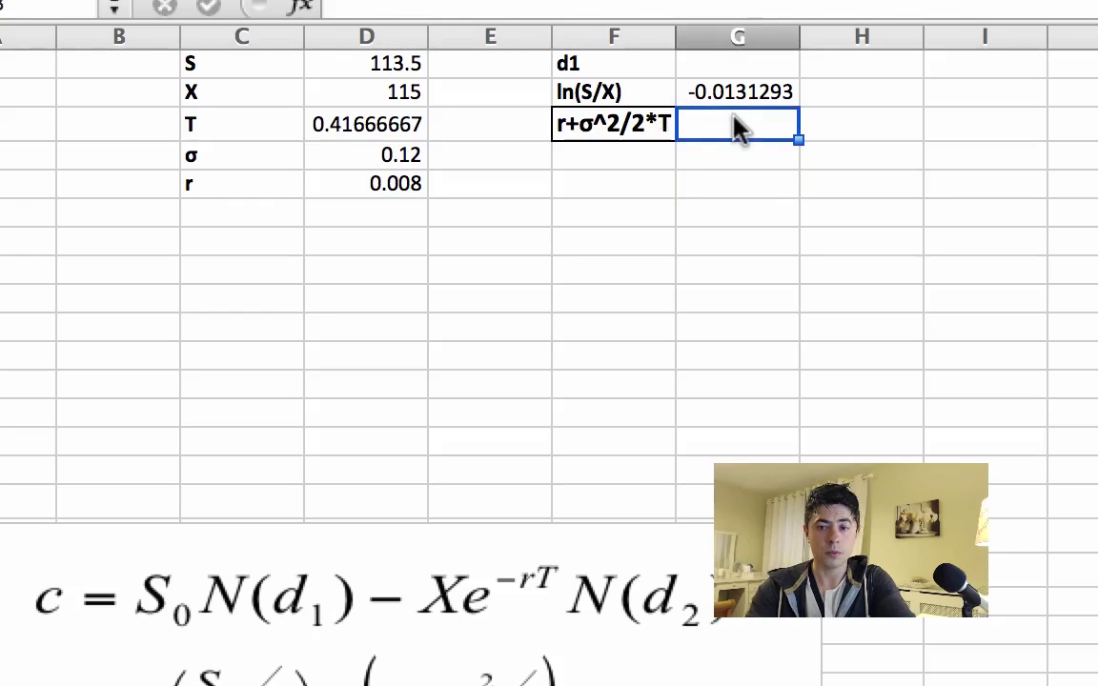
pyautogui.write('=')
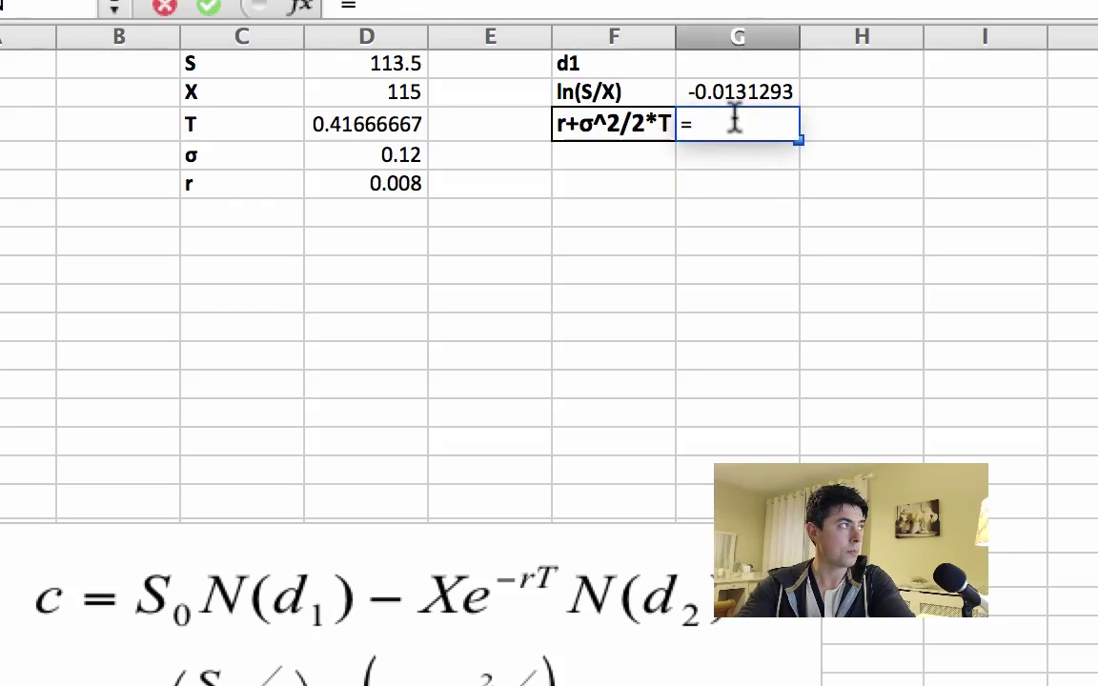
pyautogui.write('((')
pyautogui.click(309, 92)
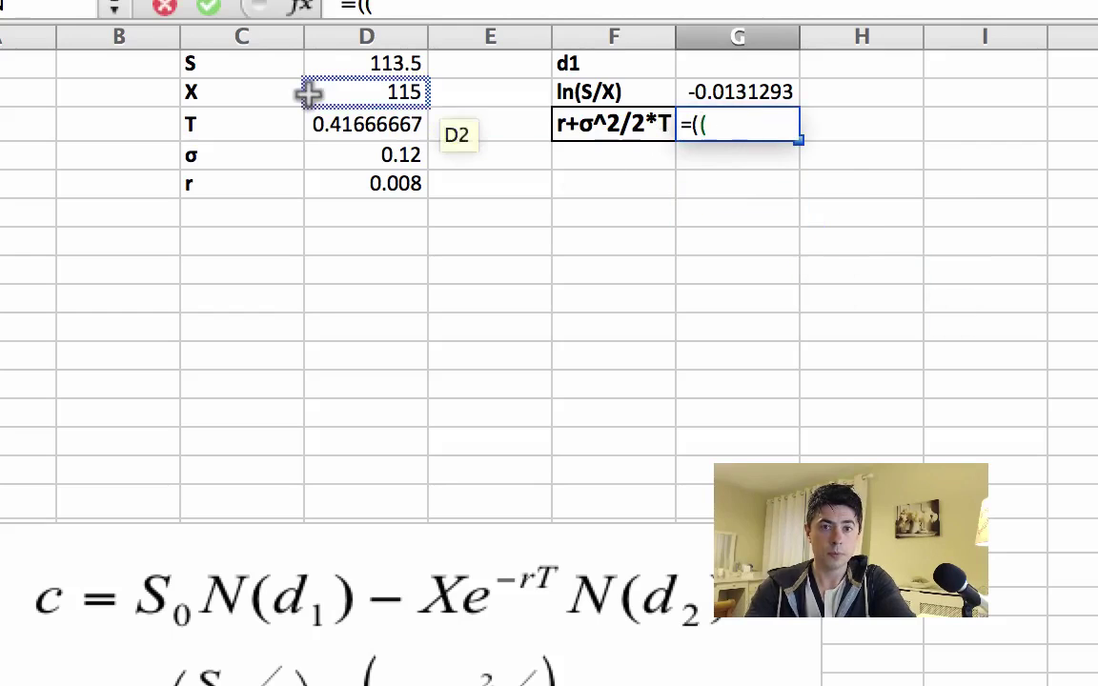
pyautogui.moveTo(404, 183)
pyautogui.mouseDown()
pyautogui.moveTo(430, 188)
pyautogui.moveTo(404, 184)
pyautogui.moveTo(411, 197)
pyautogui.mouseUp()
pyautogui.click(412, 196)
pyautogui.write('+(')
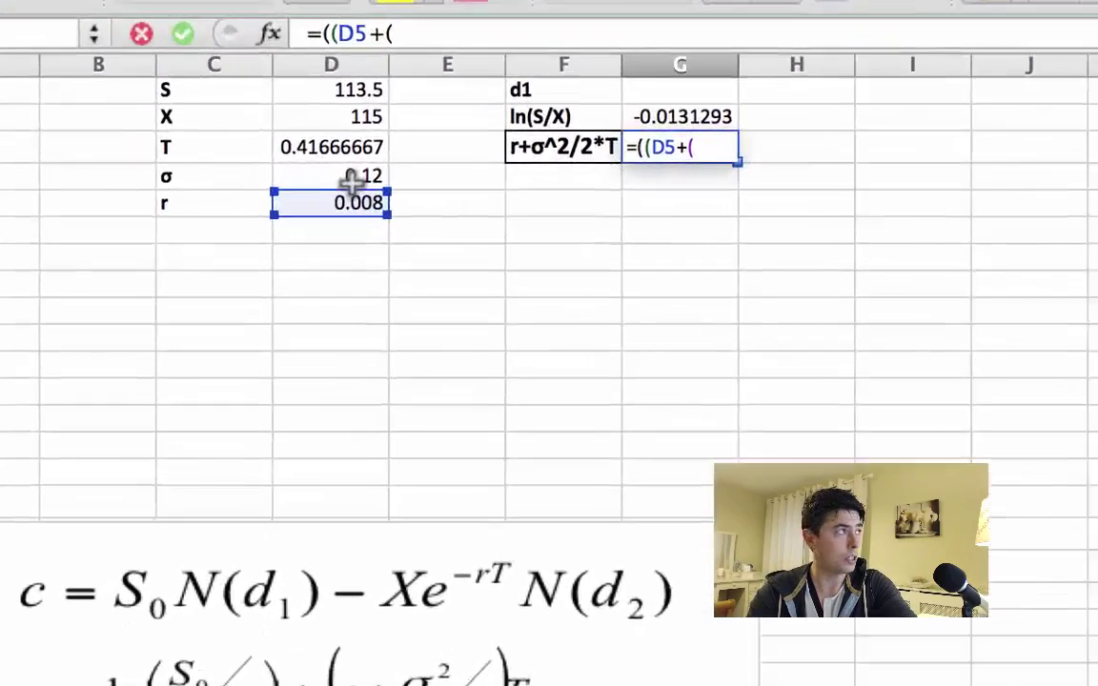
pyautogui.click(250, 184)
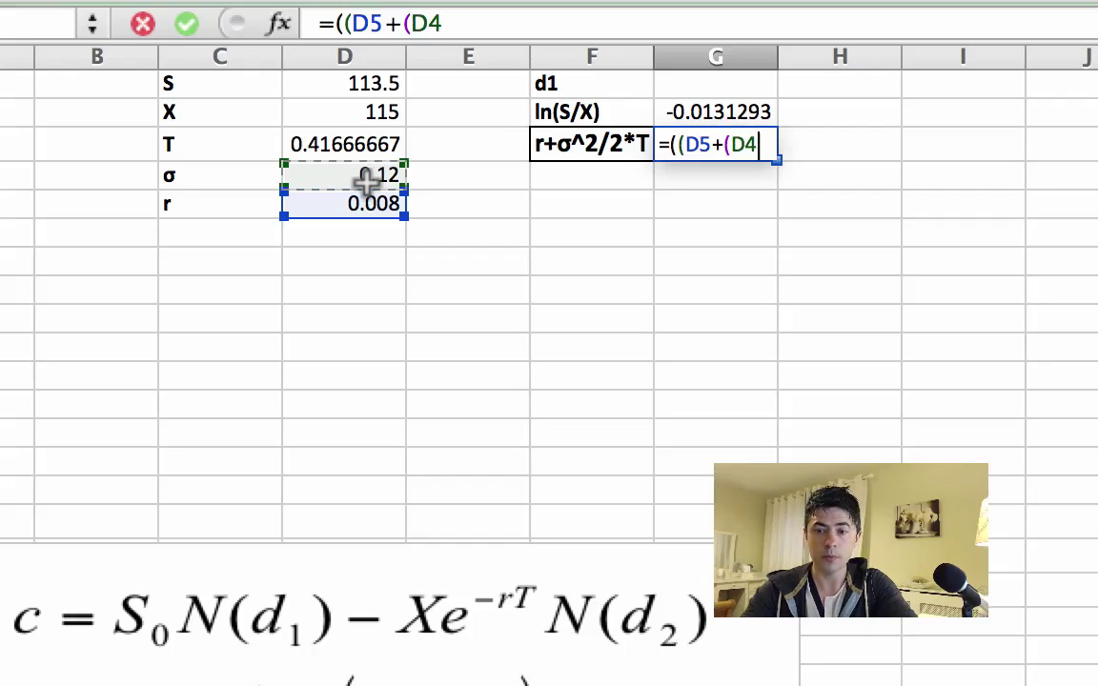
pyautogui.write('^')
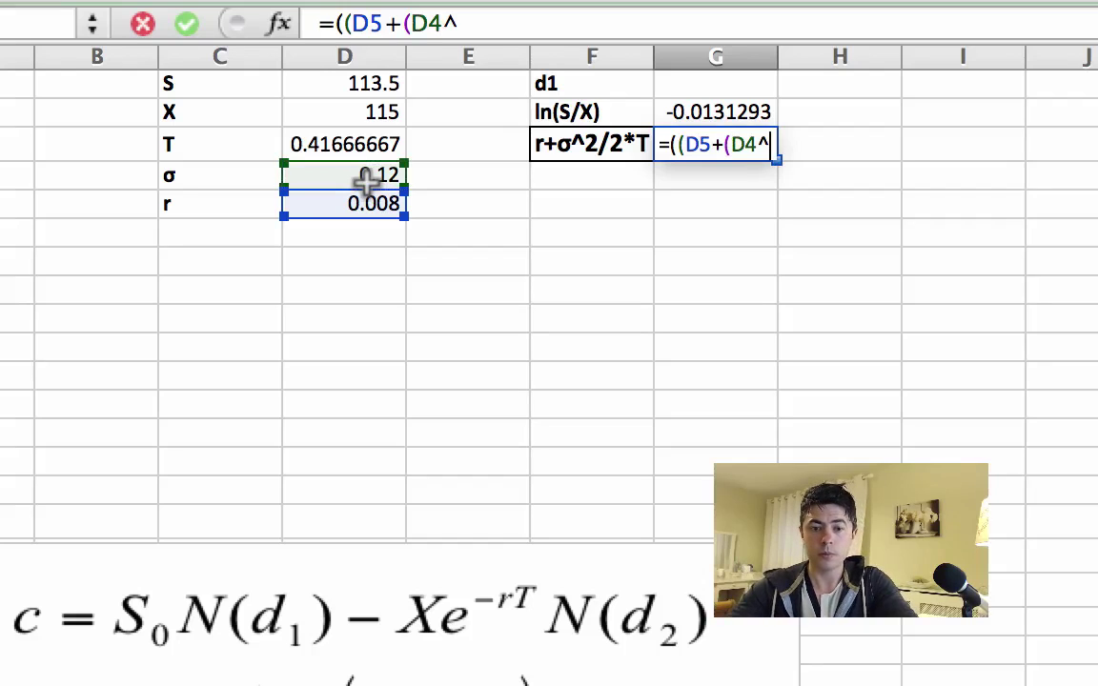
pyautogui.write('2')
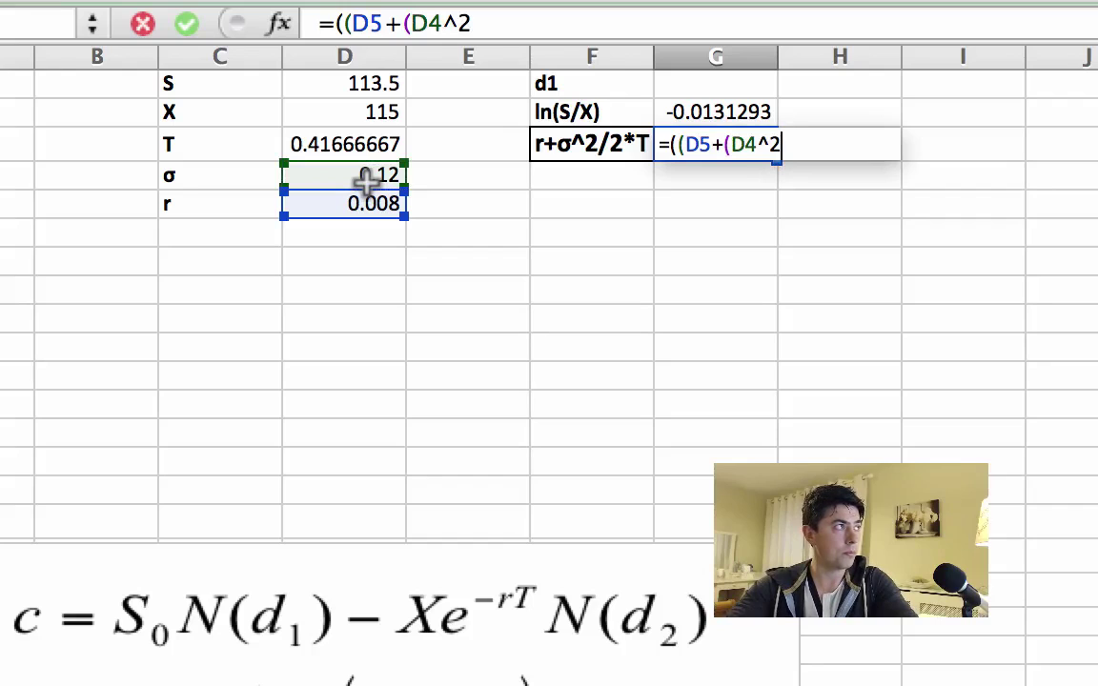
pyautogui.write('/2)')
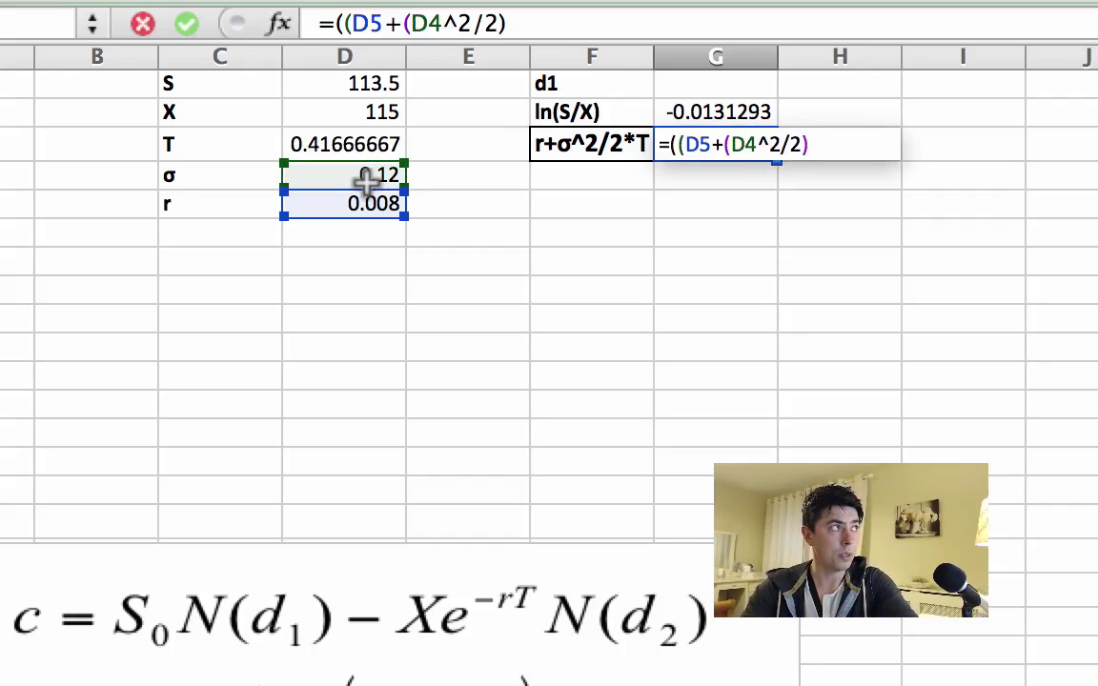
pyautogui.write(')')
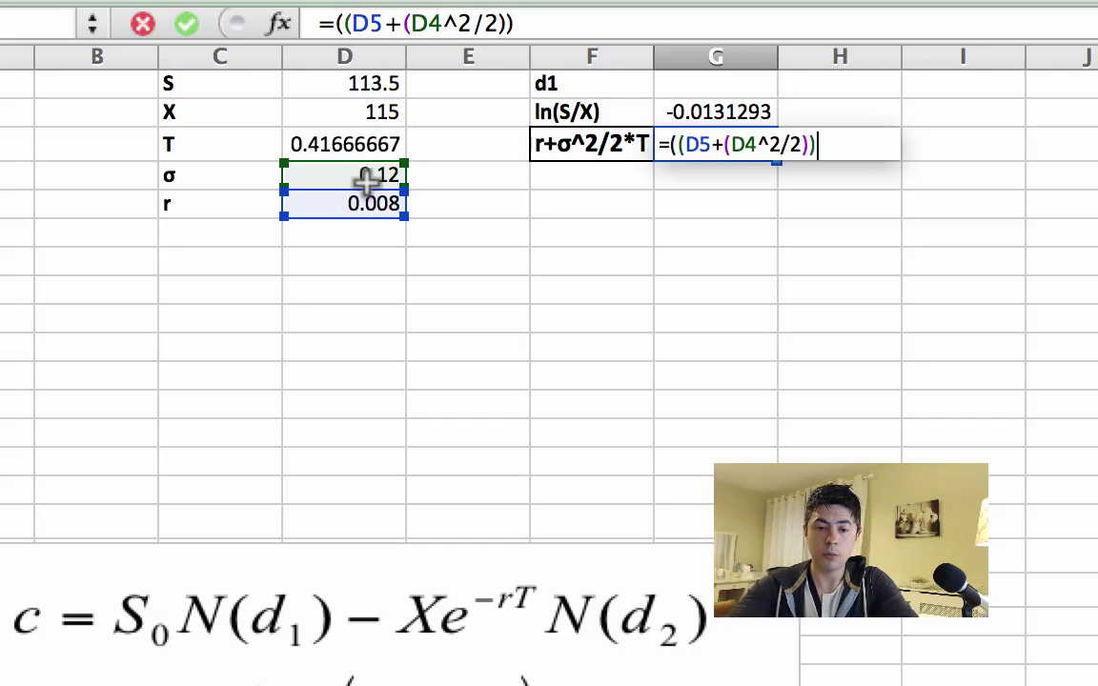
pyautogui.write('*')
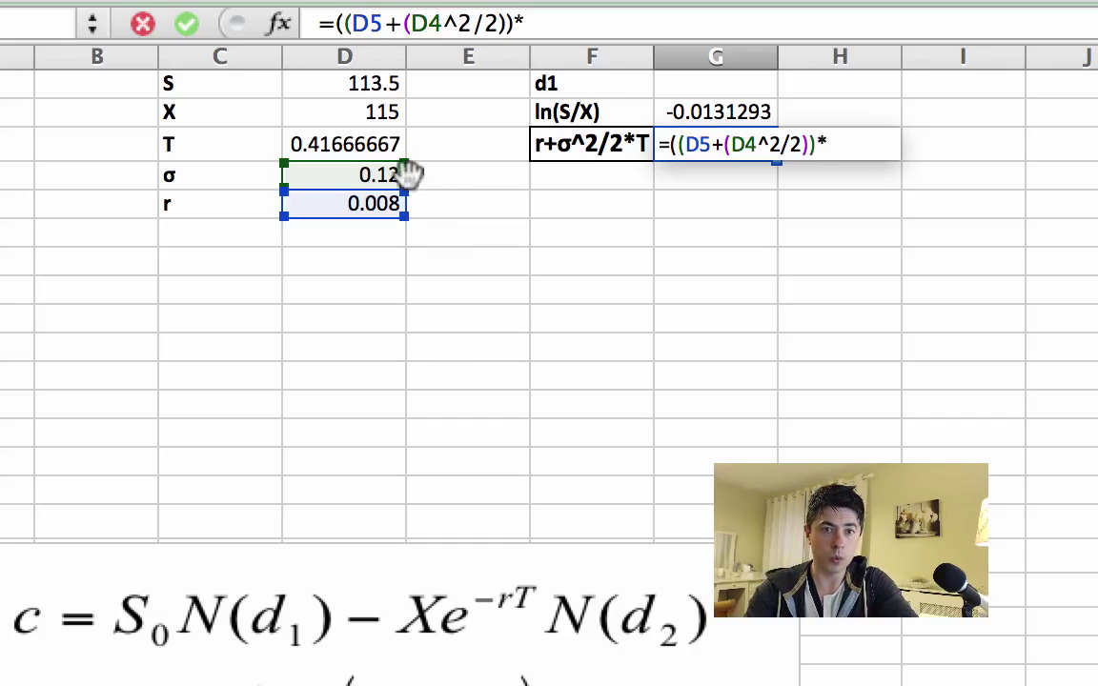
pyautogui.click(371, 141)
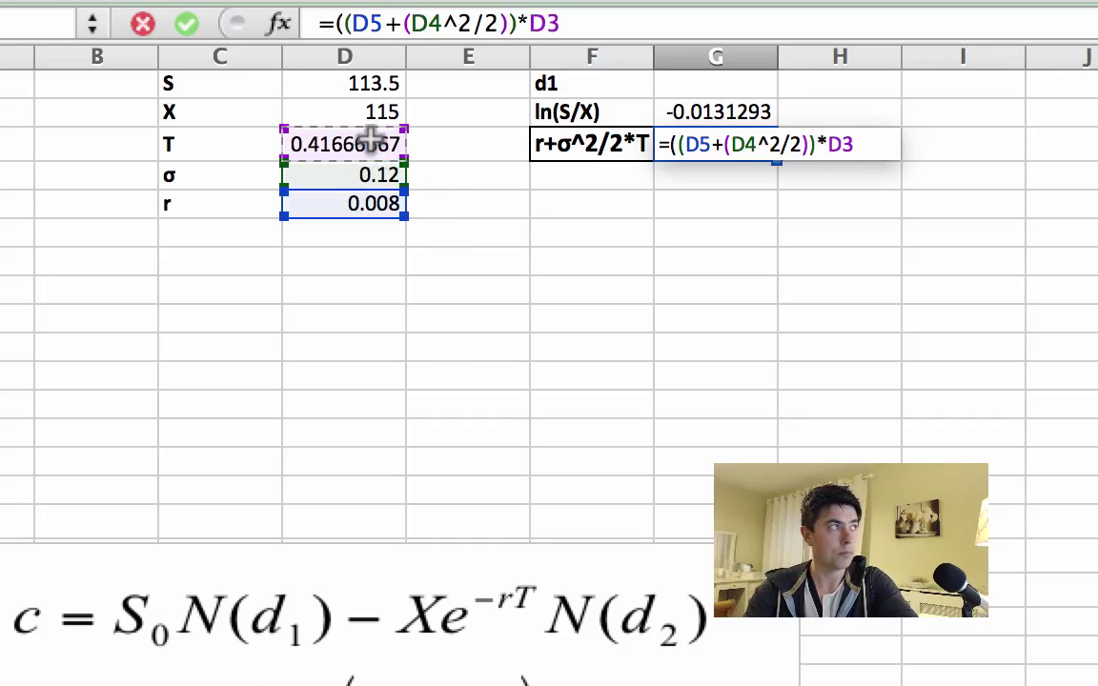
pyautogui.press('Return')
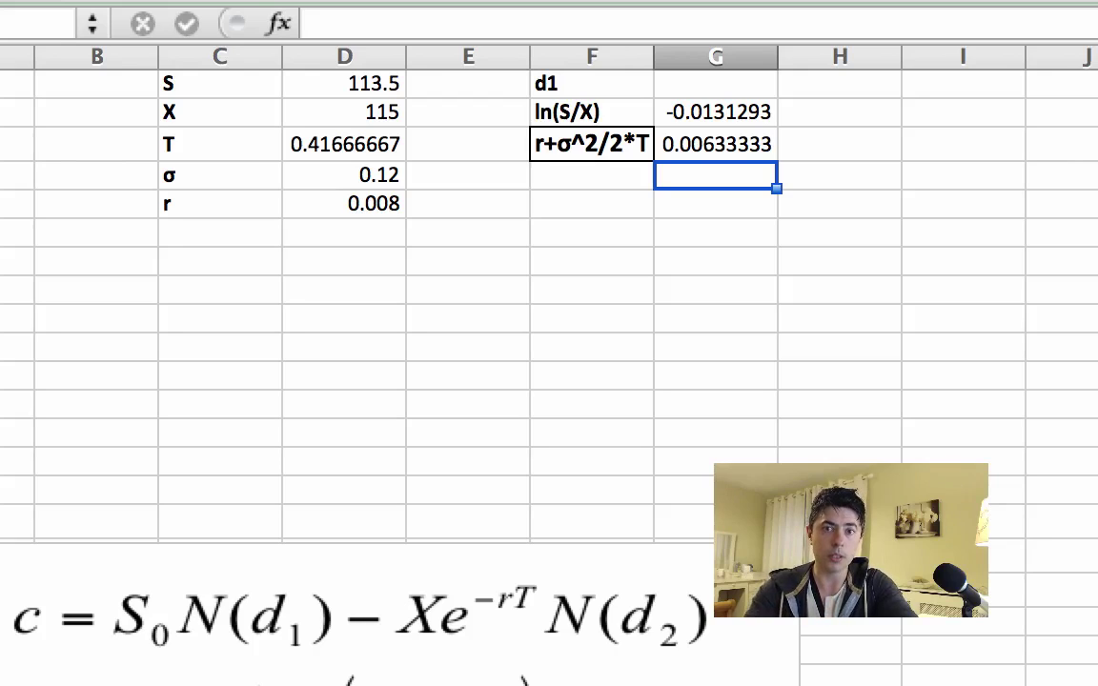
# Paste the label σ*SQRT(T) into cell F4, below the r+σ^2/2*T label
pyautogui.click(581, 179)
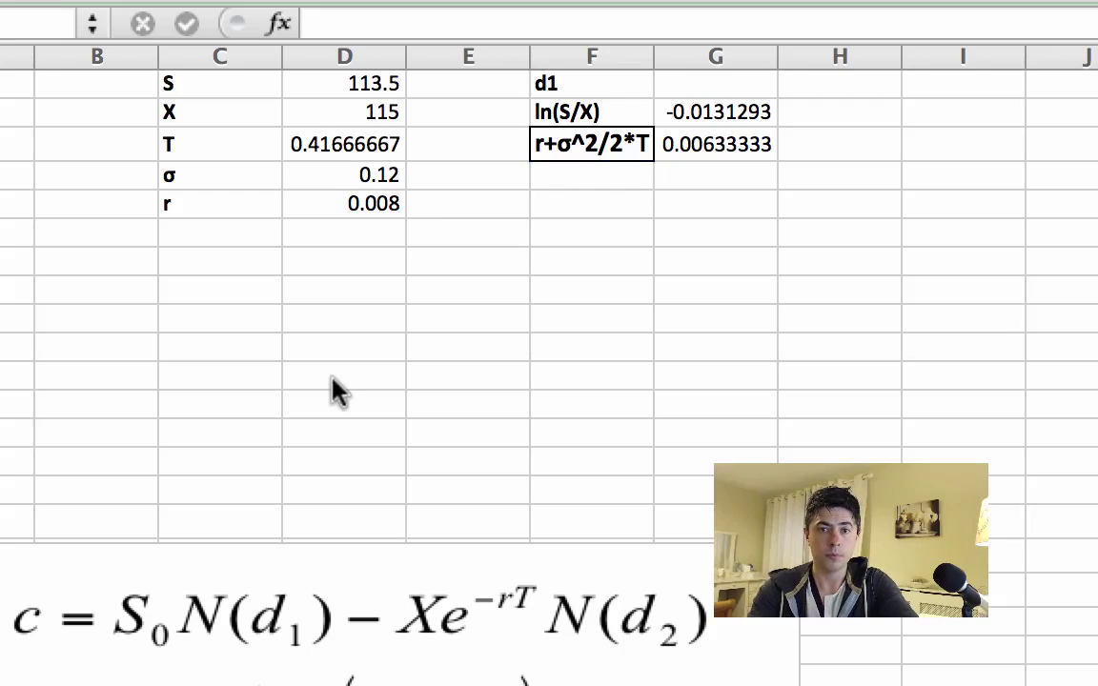
pyautogui.click(588, 176)
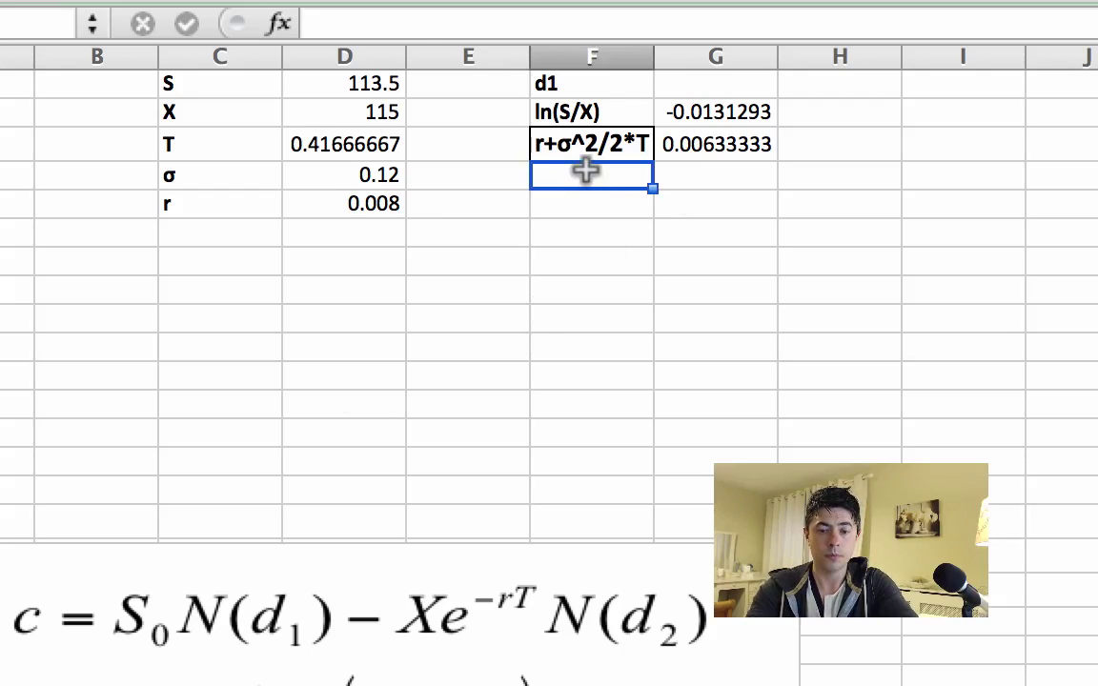
pyautogui.press('super+v')
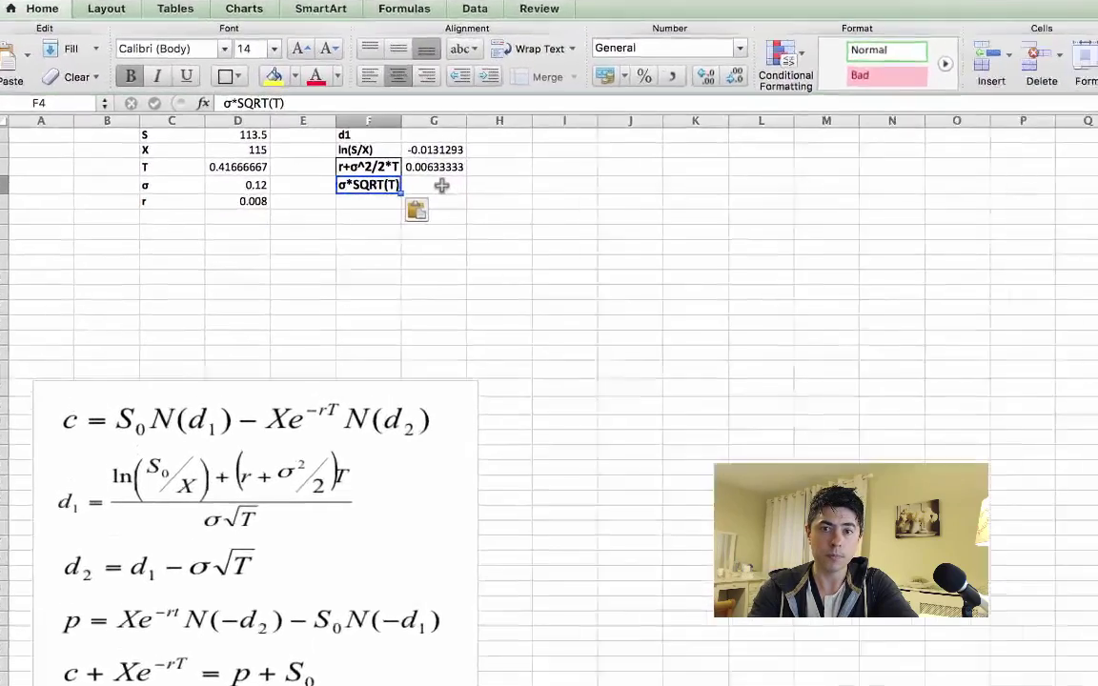
# In cell G4, enter the formula =(D4*sqrt(D3)) for the σ*SQRT(T) component
pyautogui.click(393, 186)
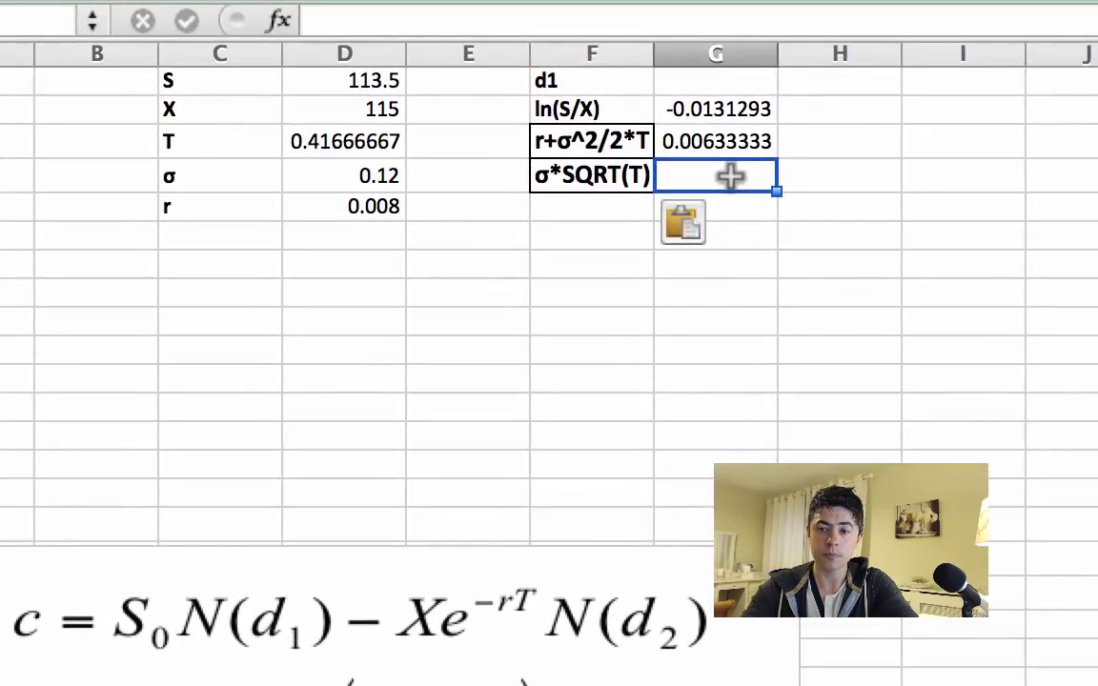
pyautogui.doubleClick(730, 176)
pyautogui.write('=(')
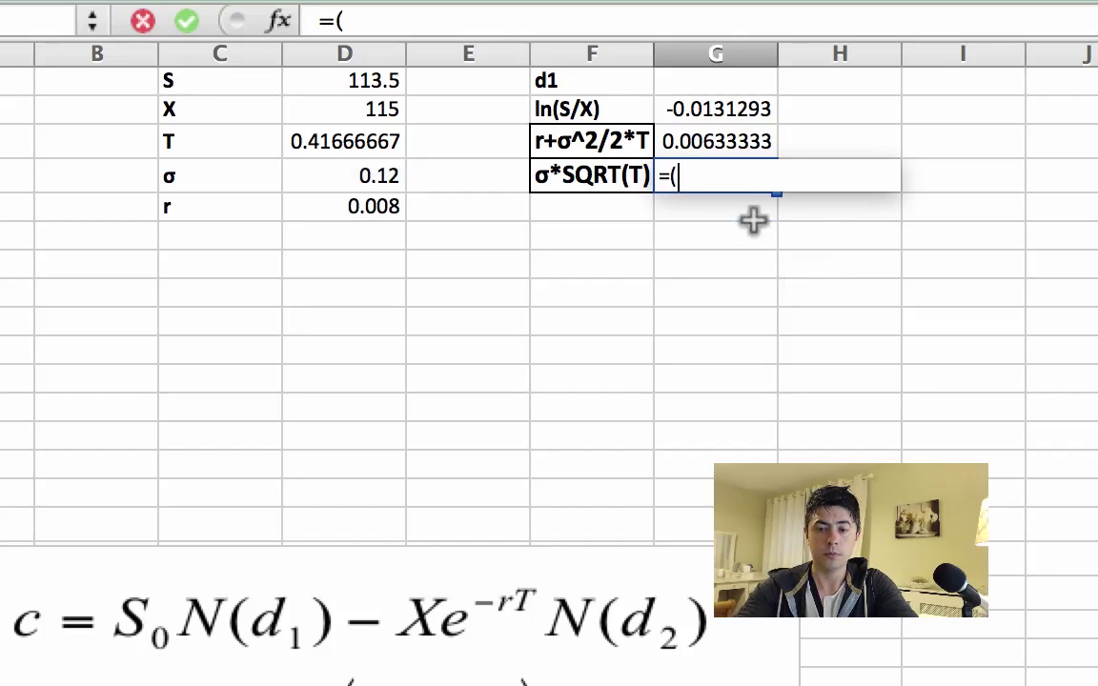
pyautogui.click(354, 175)
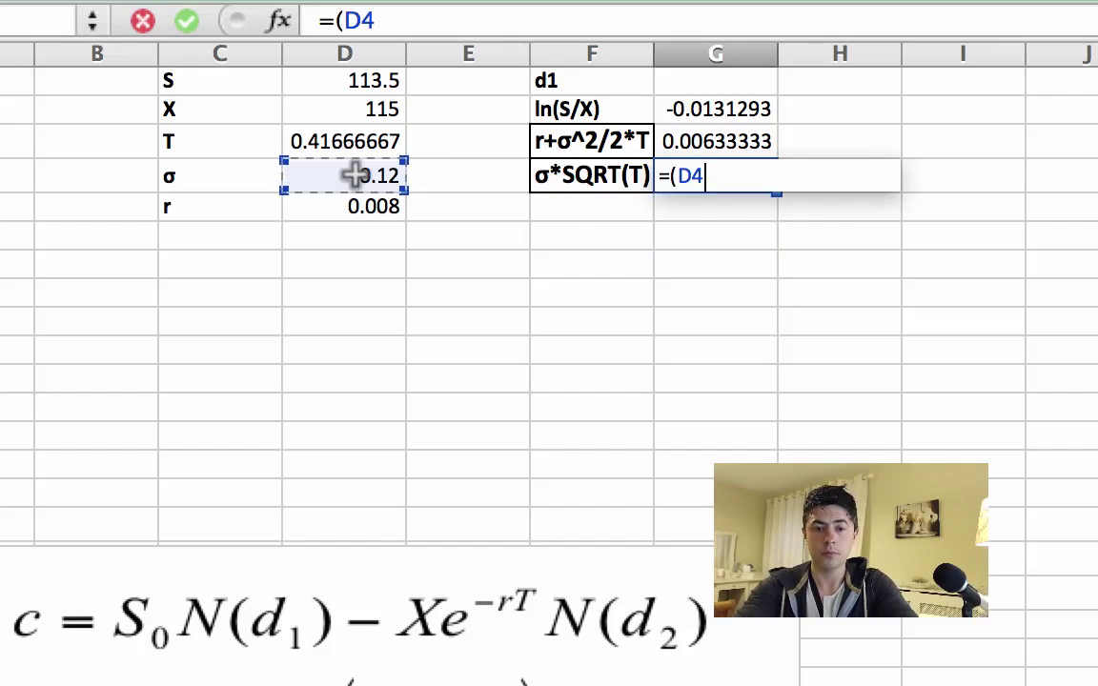
pyautogui.write('*s')
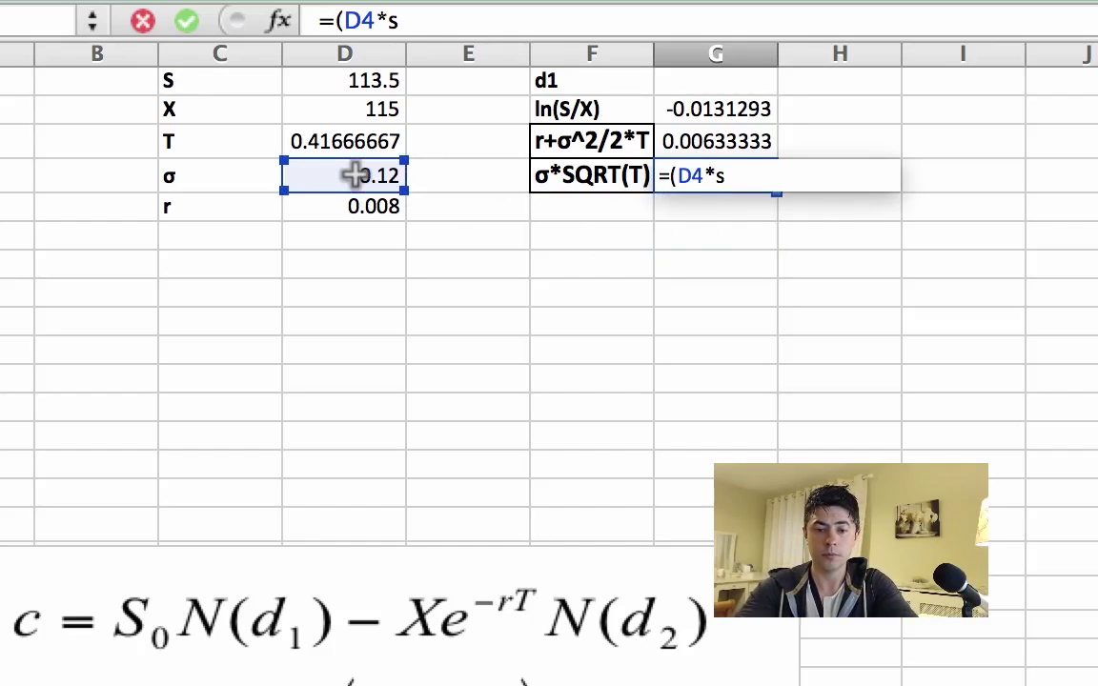
pyautogui.write('qrt(')
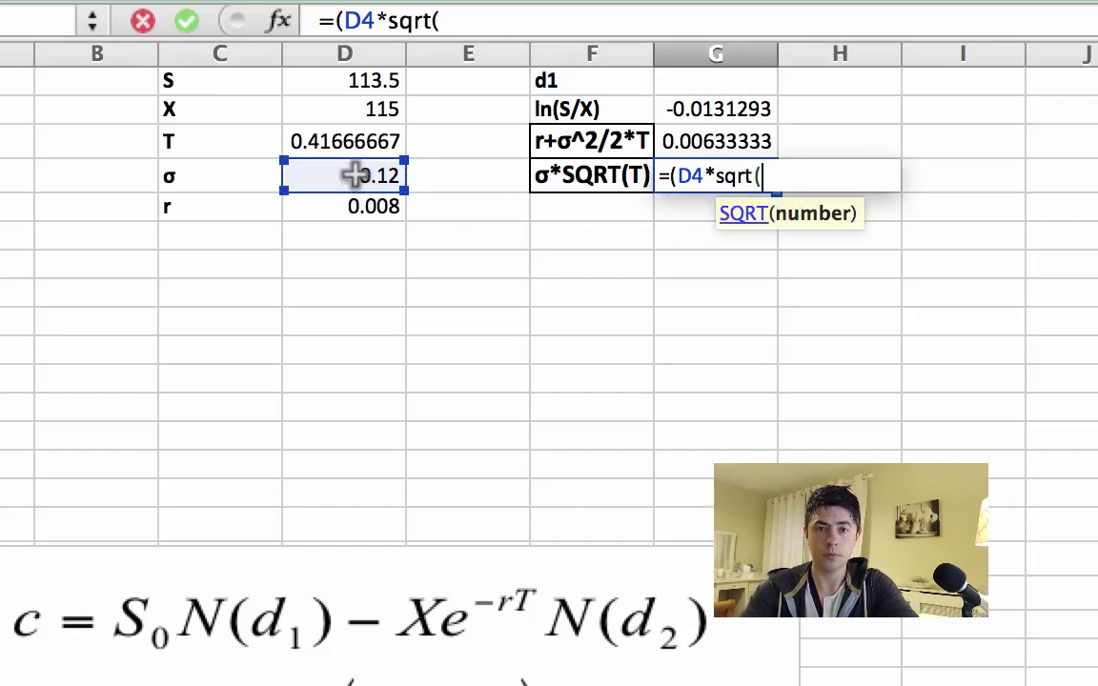
pyautogui.click(324, 141)
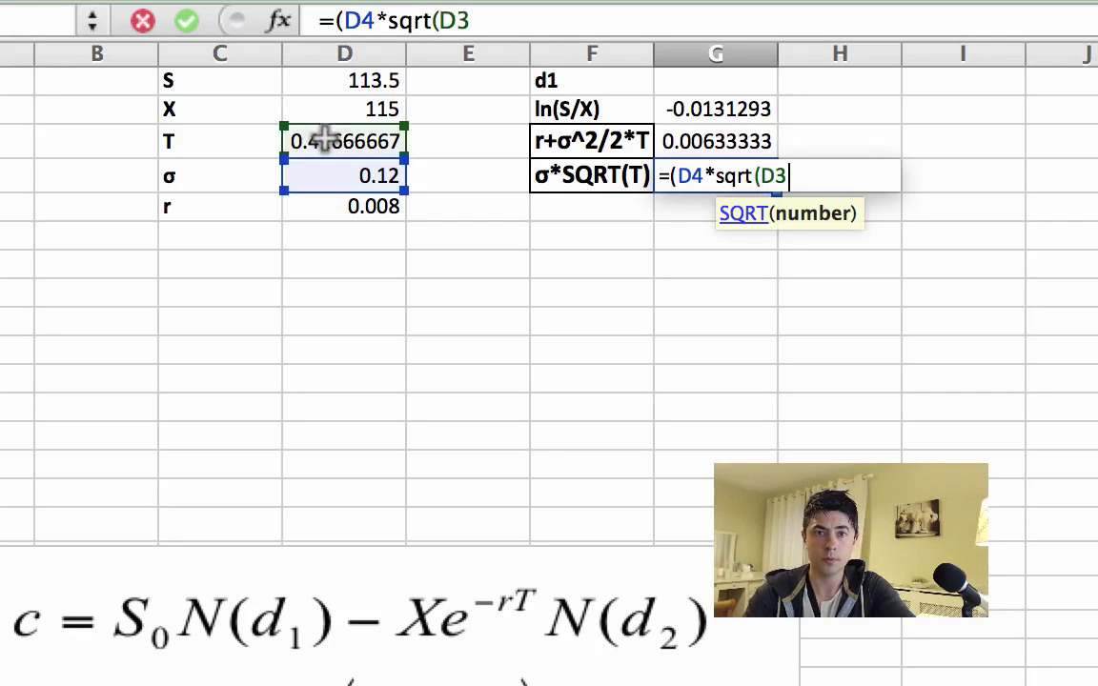
pyautogui.write('))')
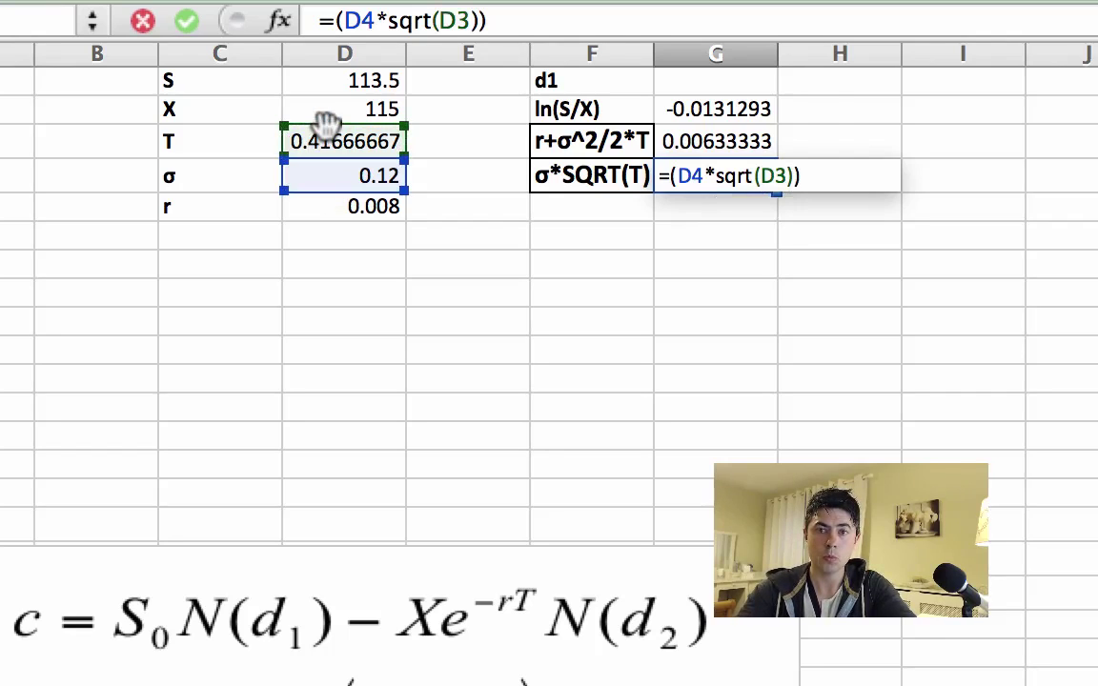
pyautogui.press('Return')
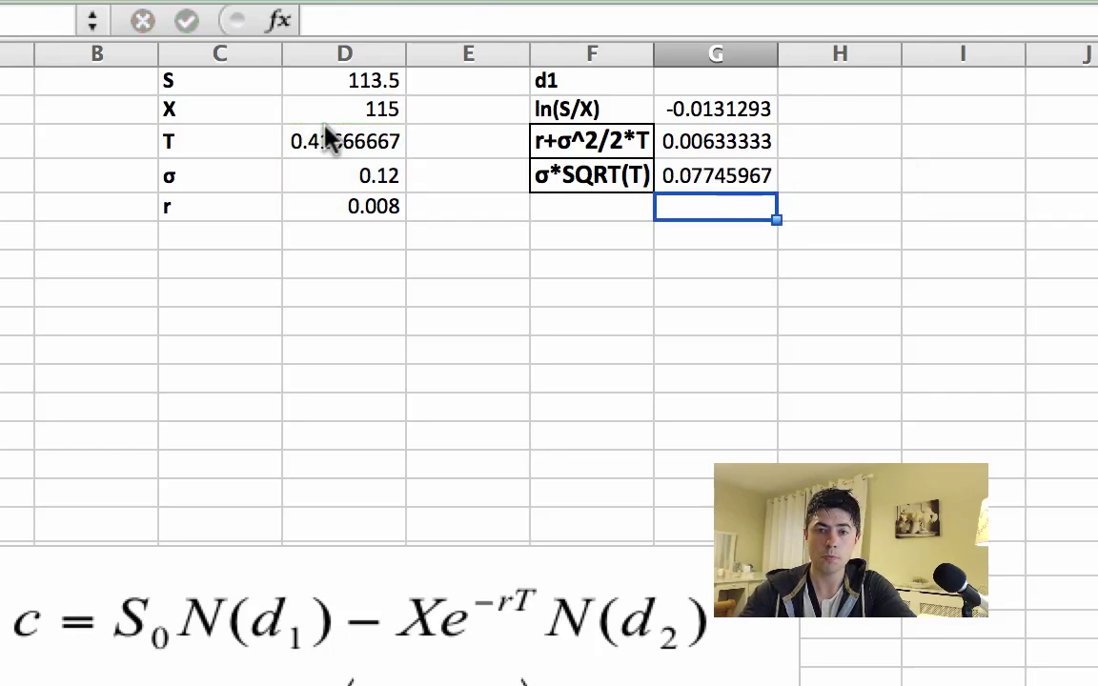
# Add the label d1 in cell F6 below the component labels and make it bold
pyautogui.click(583, 237)
pyautogui.write('d1')
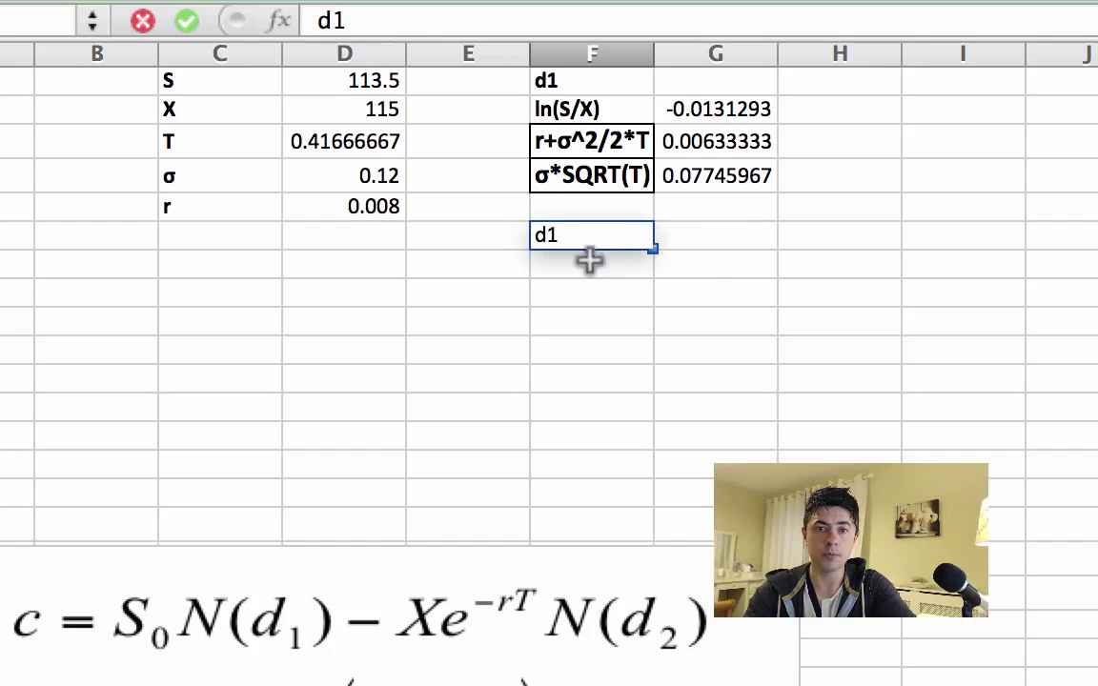
pyautogui.press('Return')
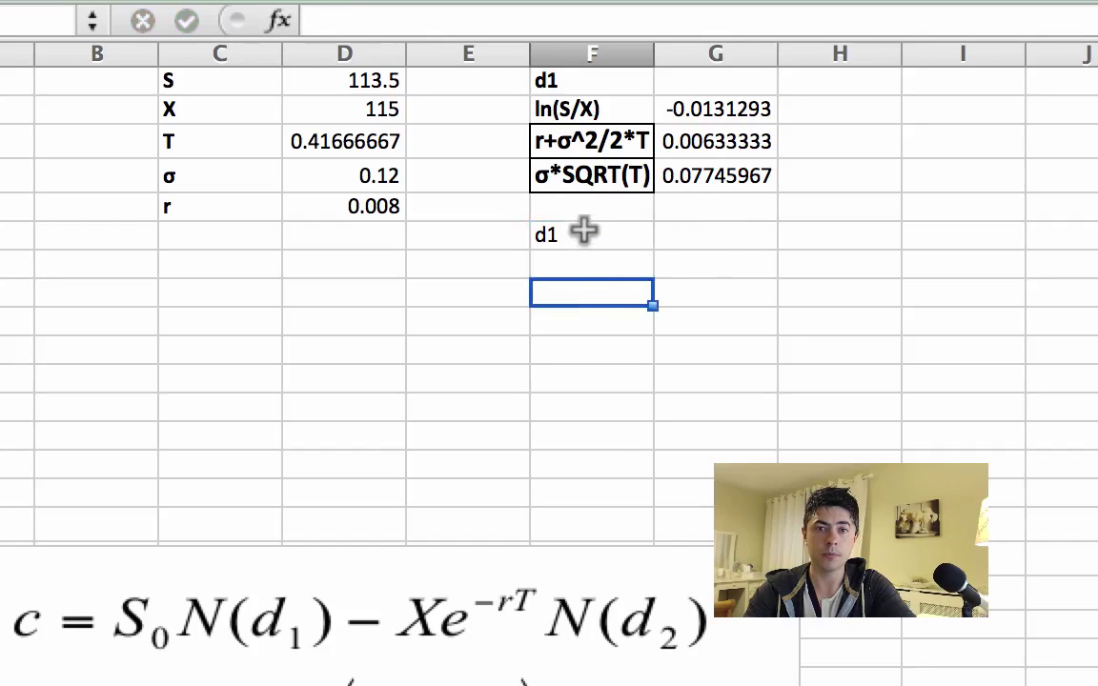
pyautogui.click(582, 232)
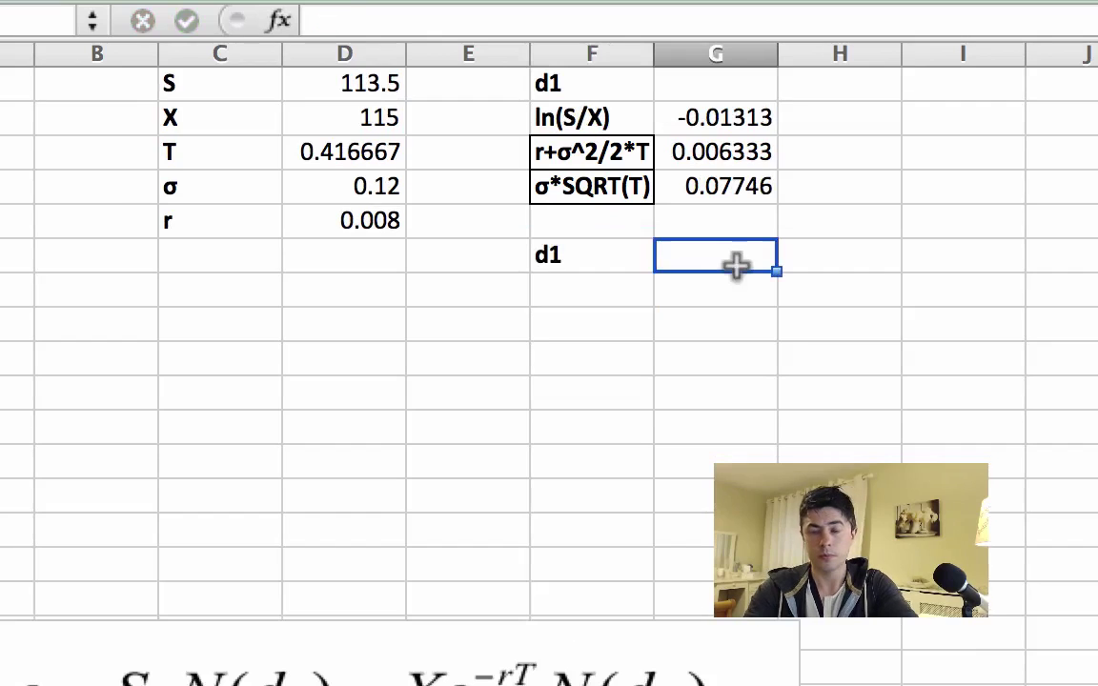
# In cell G6, enter the formula =(G2+G3)/G4 to calculate d1 from its three components
pyautogui.write('=')
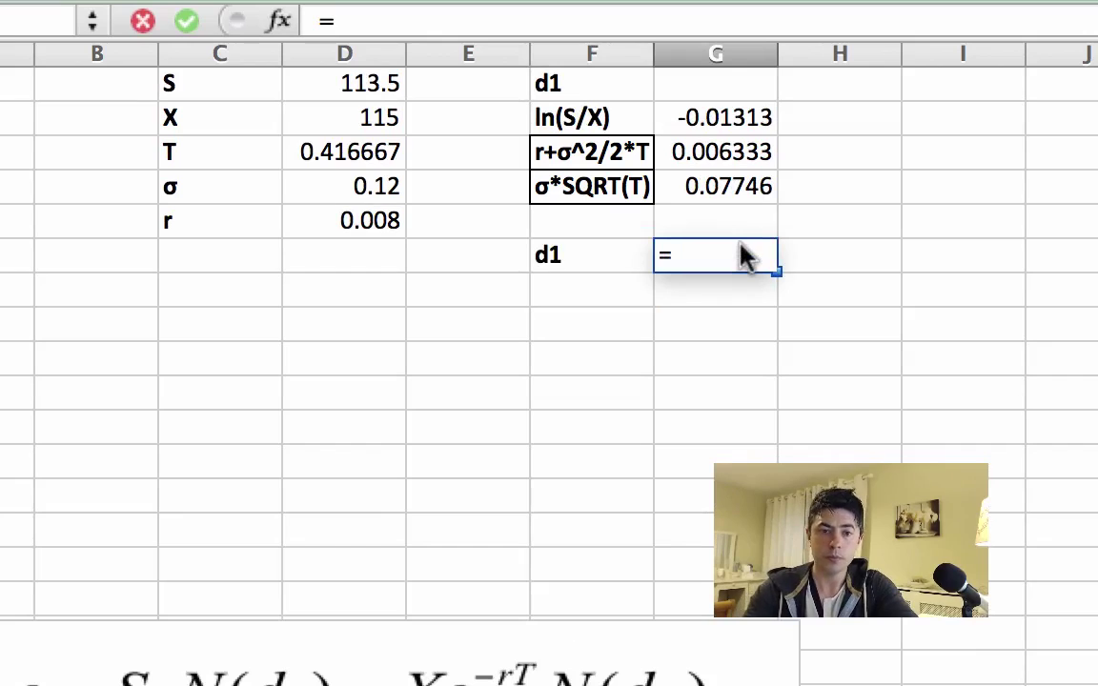
pyautogui.click(758, 291)
pyautogui.write('(')
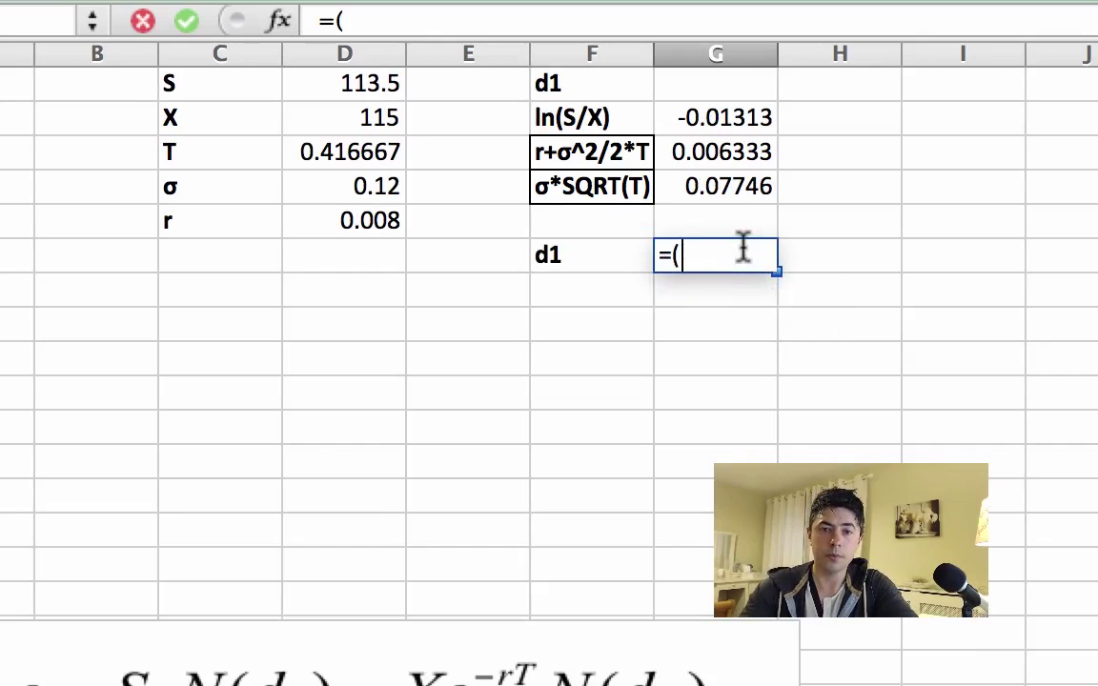
pyautogui.click(717, 119)
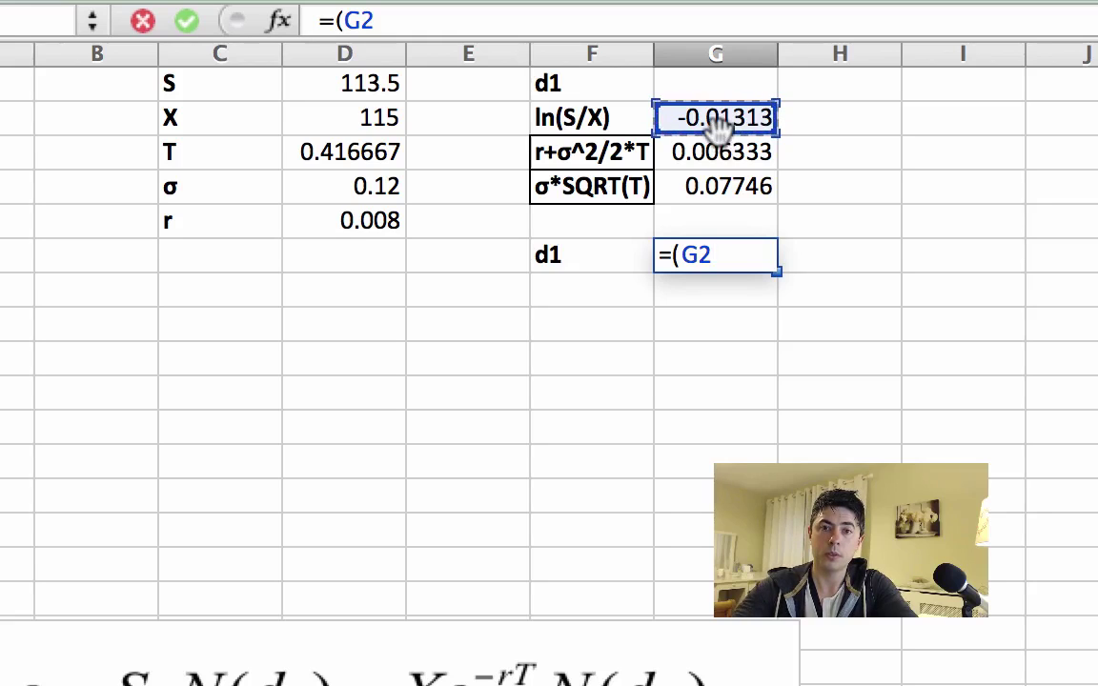
pyautogui.write('+')
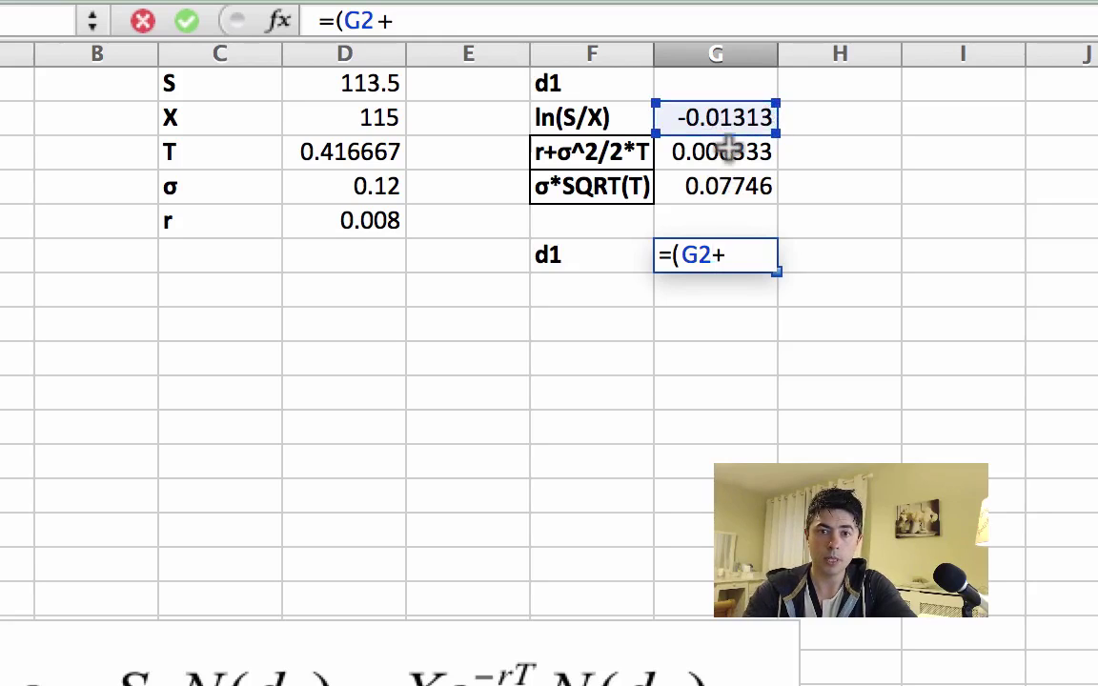
pyautogui.click(727, 149)
pyautogui.write(')')
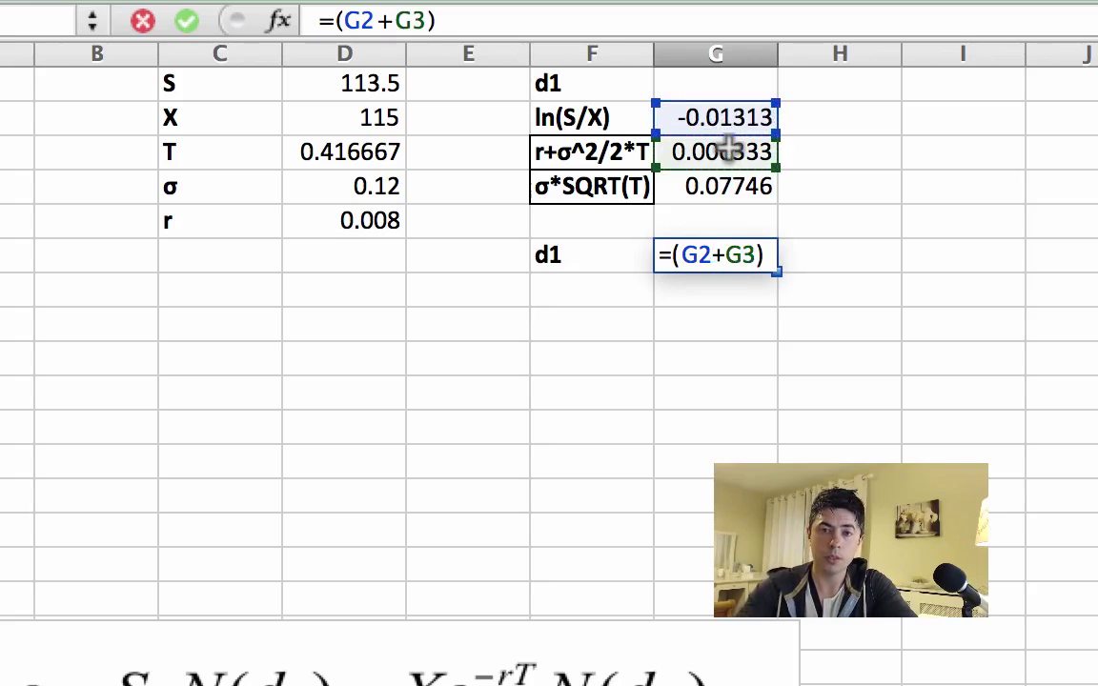
pyautogui.write('/')
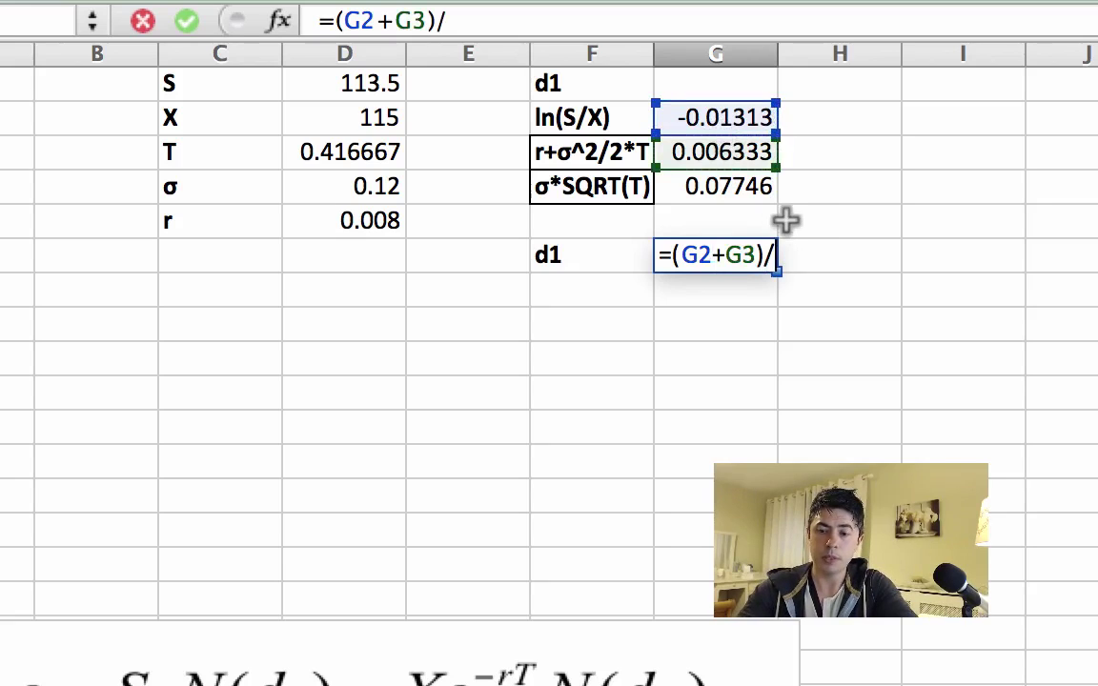
pyautogui.click(742, 187)
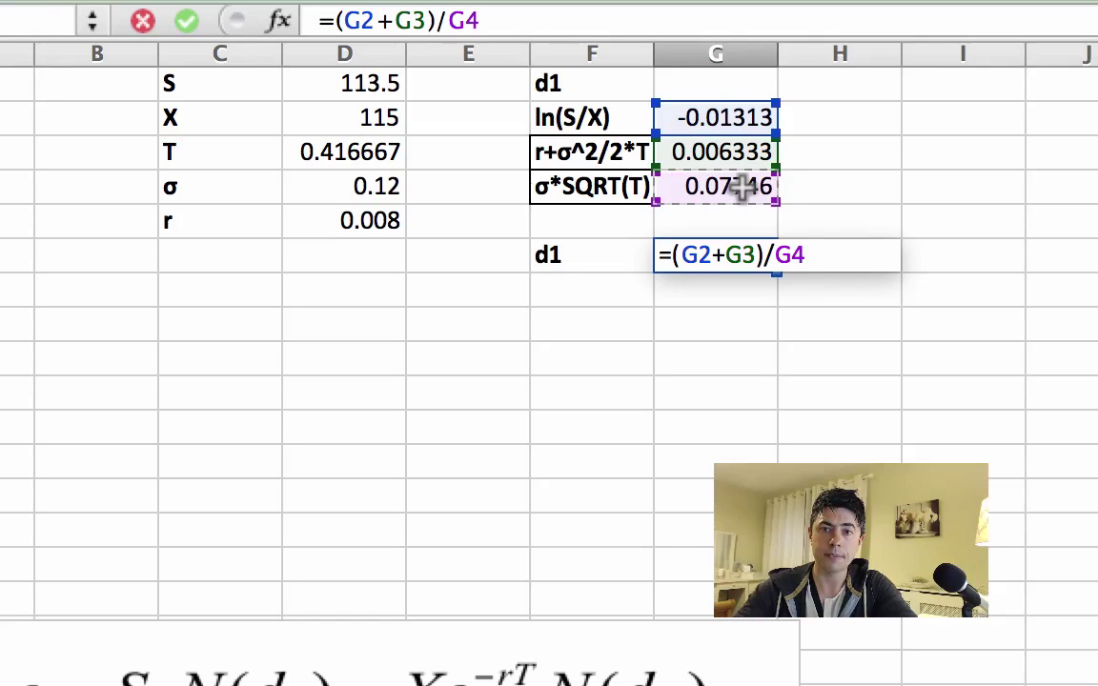
pyautogui.press('Return')
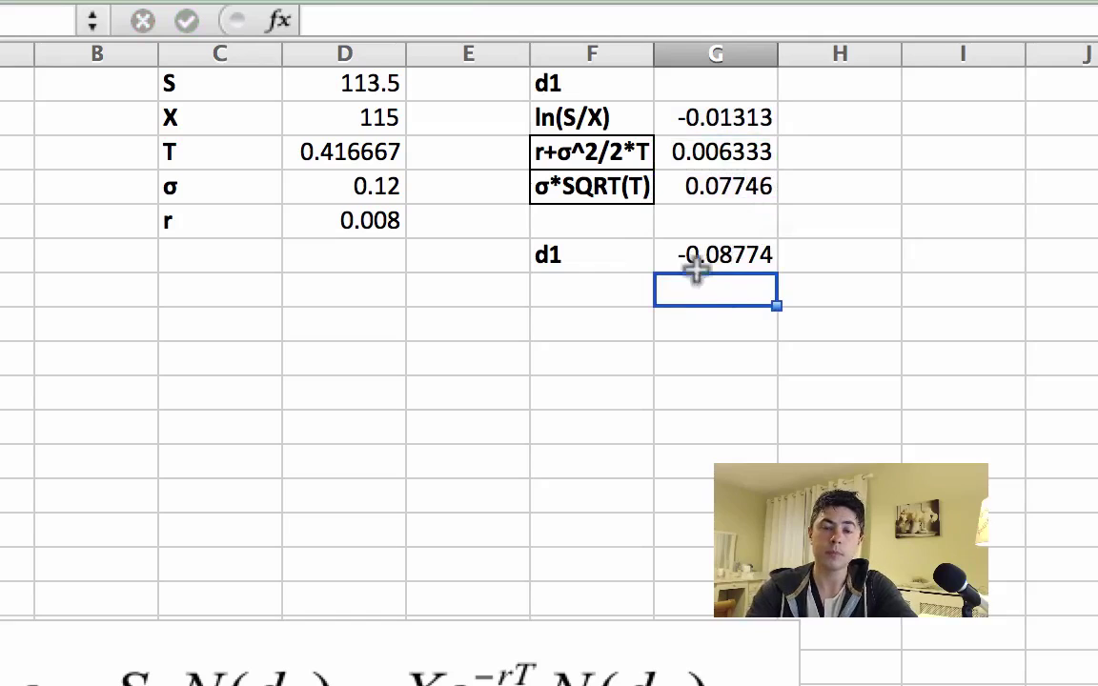
# Add the label d2 in cell F8, two rows below the d1 result's label
pyautogui.click(590, 322)
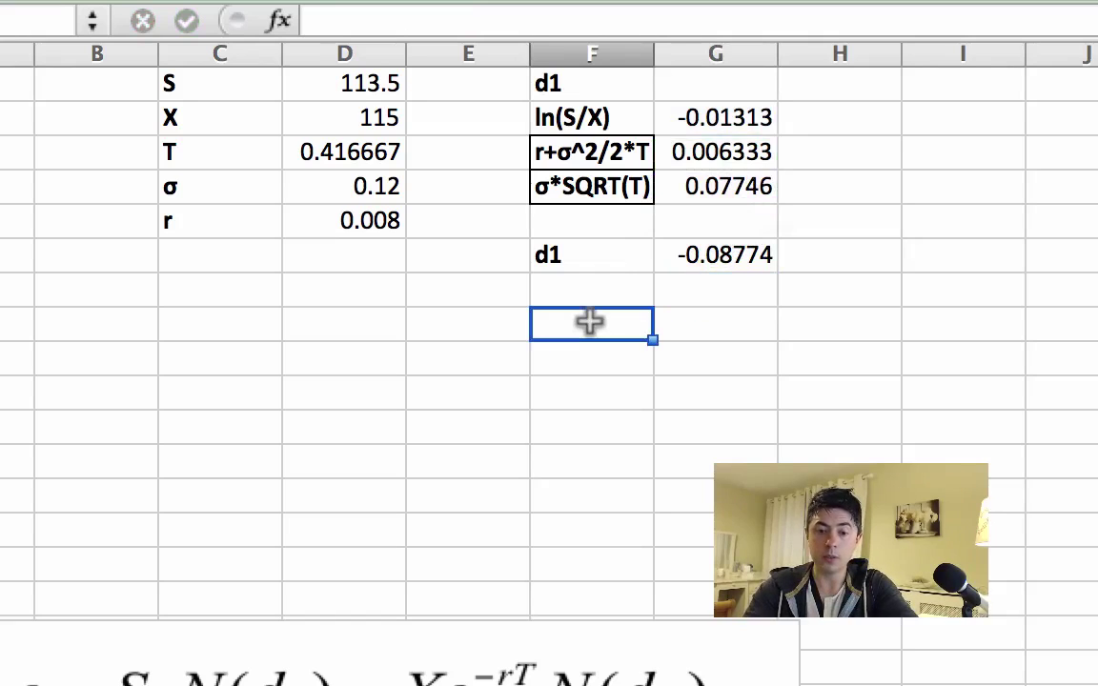
pyautogui.write('d2')
pyautogui.click(710, 333)
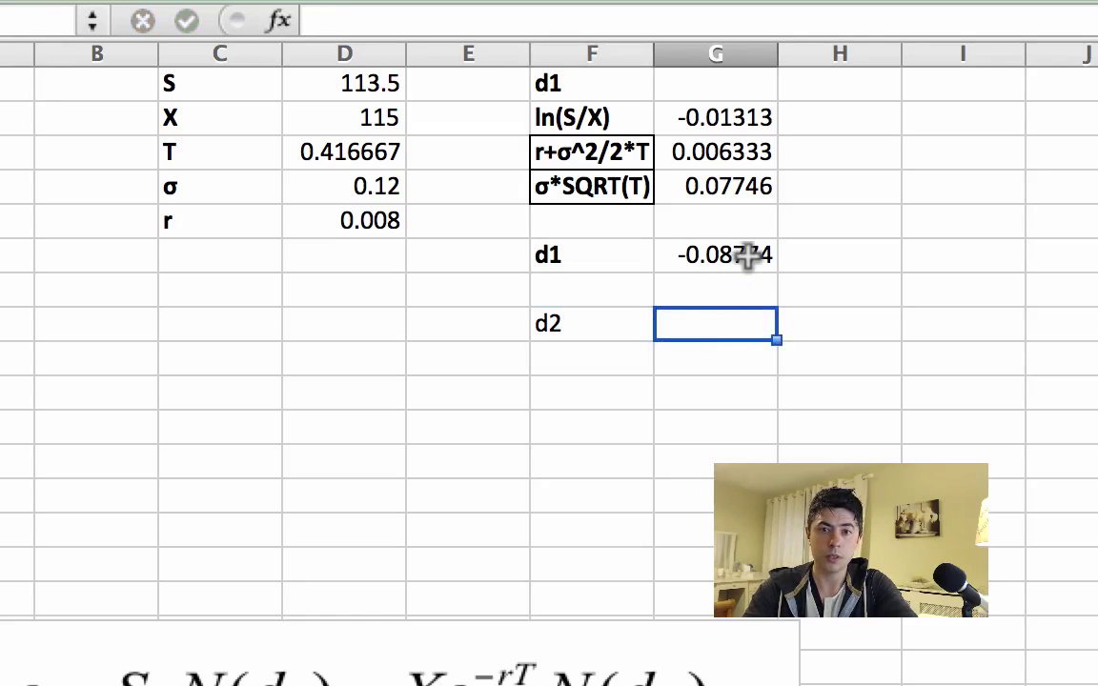
# In cell G8, enter the formula =(G6-G4) to calculate d2, and make the d2 label in F8 bold
pyautogui.write('=')
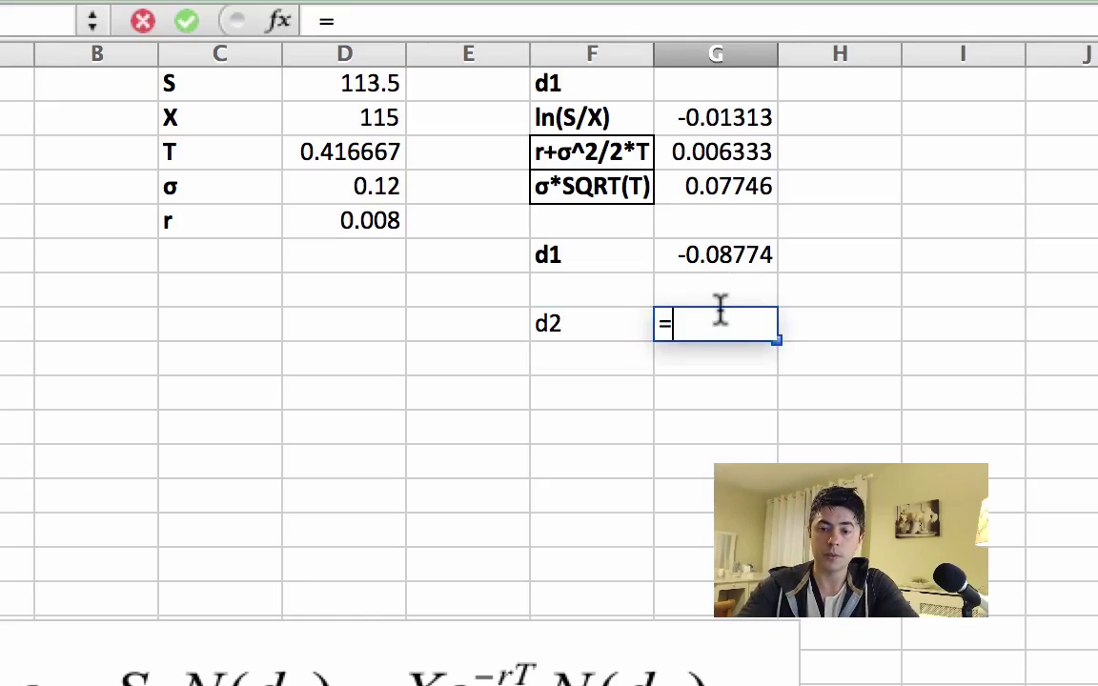
pyautogui.write('(')
pyautogui.click(724, 269)
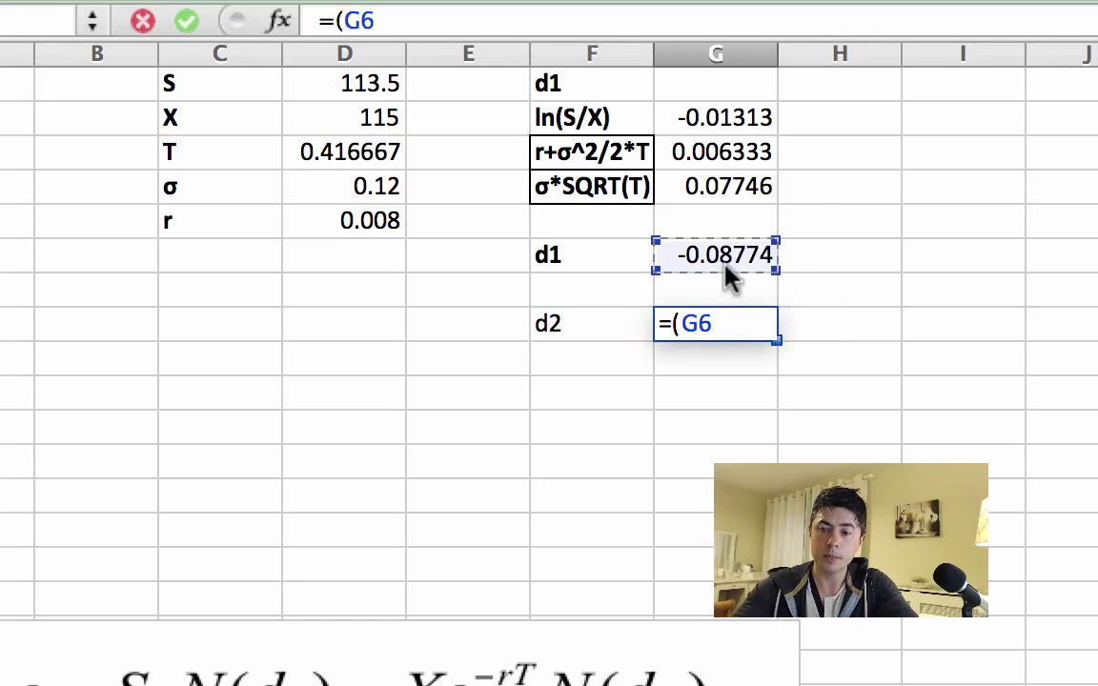
pyautogui.write('-')
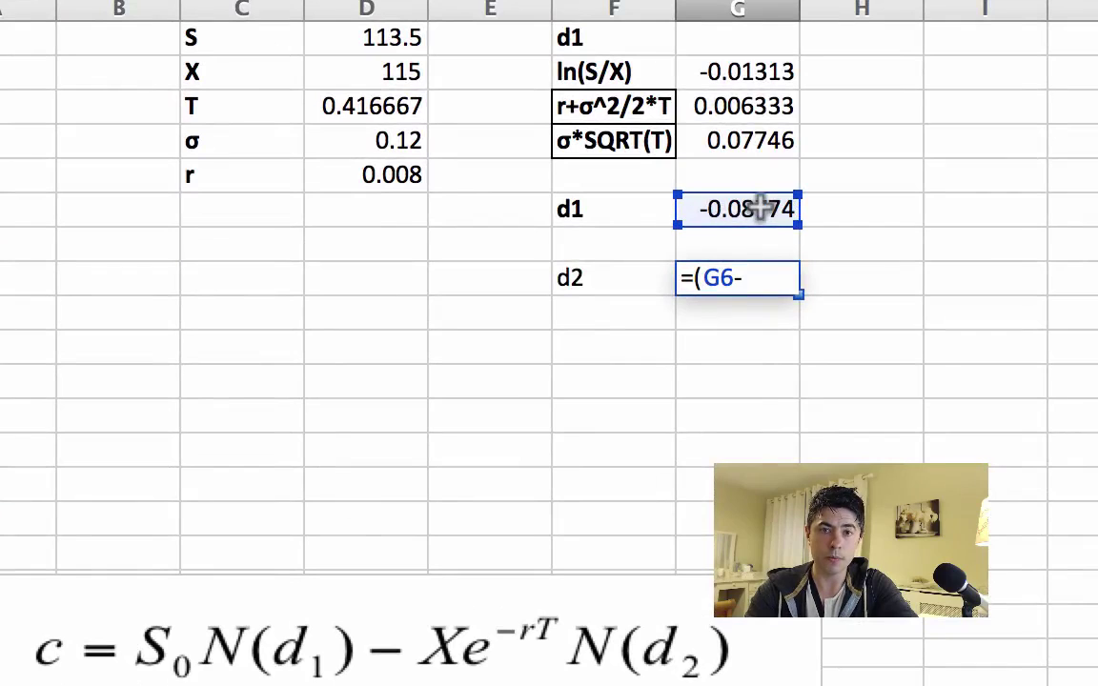
pyautogui.click(759, 141)
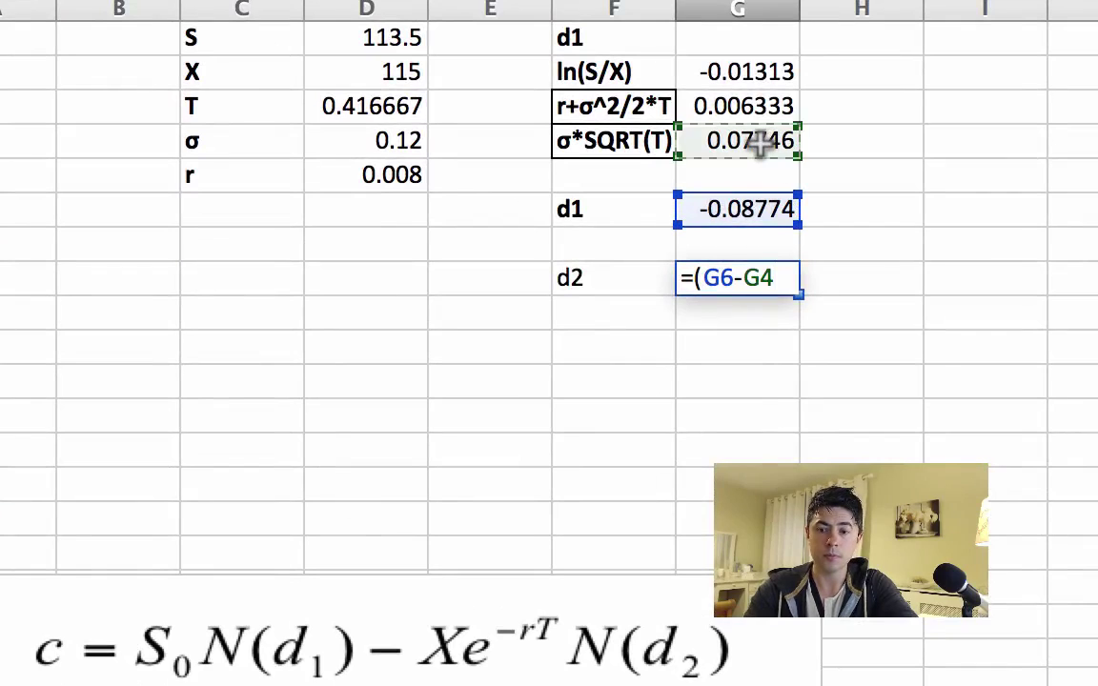
pyautogui.write(')')
pyautogui.press('Return')
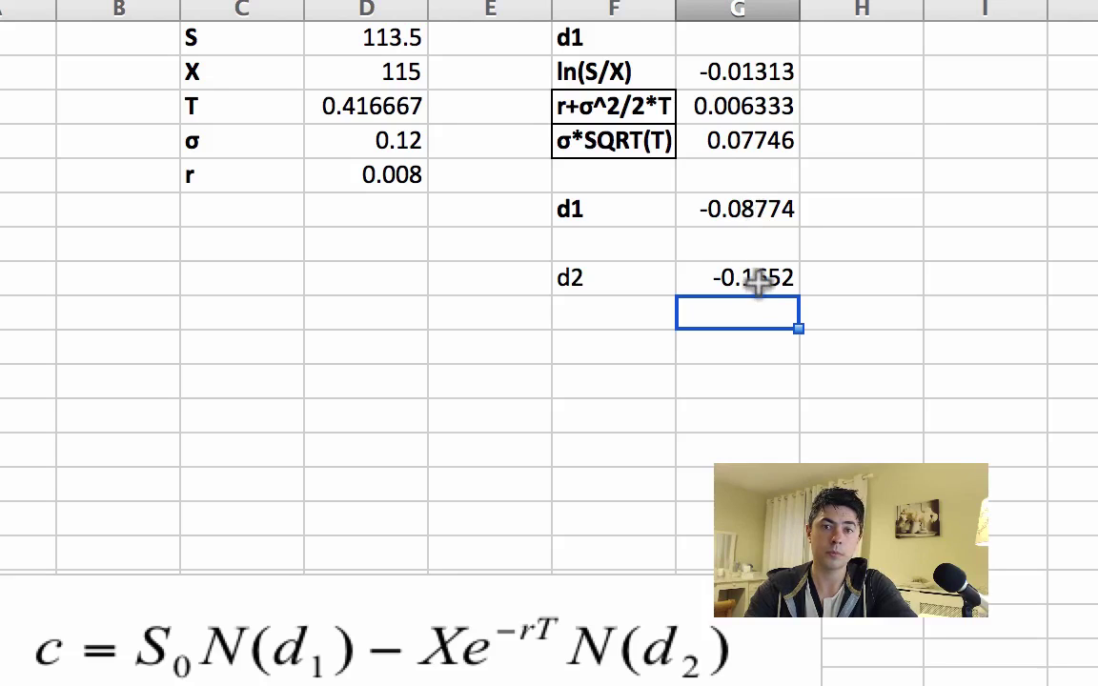
pyautogui.click(605, 276)
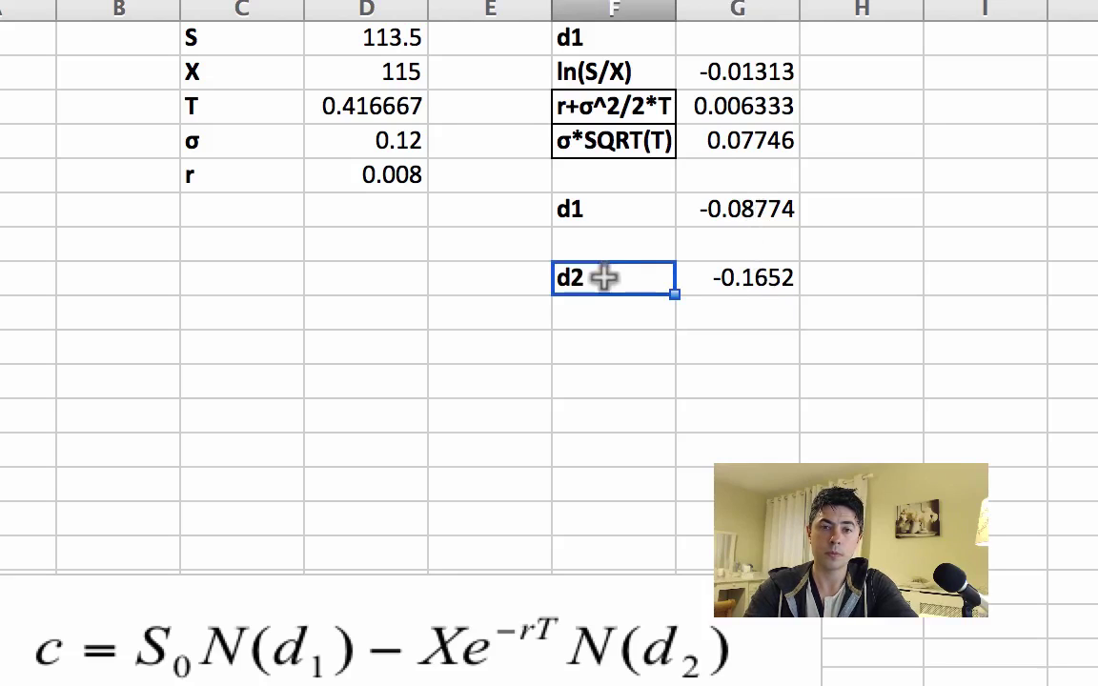
pyautogui.click(722, 372)
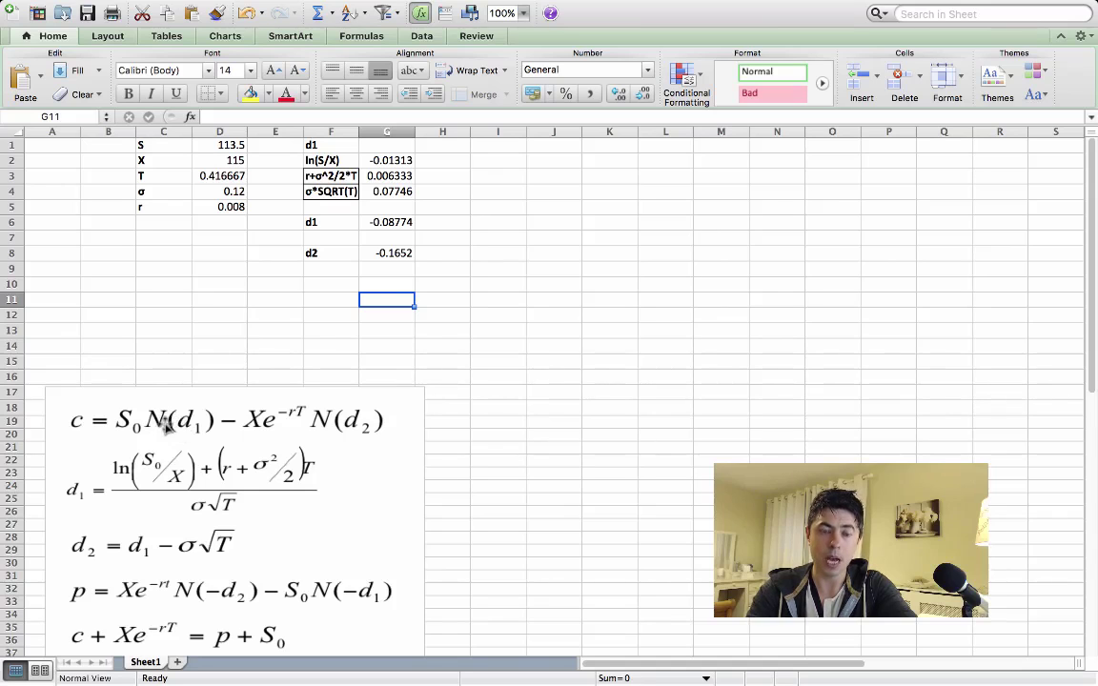
# Switch to the exam document in Word and look through the normal distribution tables for N(x) when x ≥ 0 and x ≤ 0
pyautogui.click(659, 667)
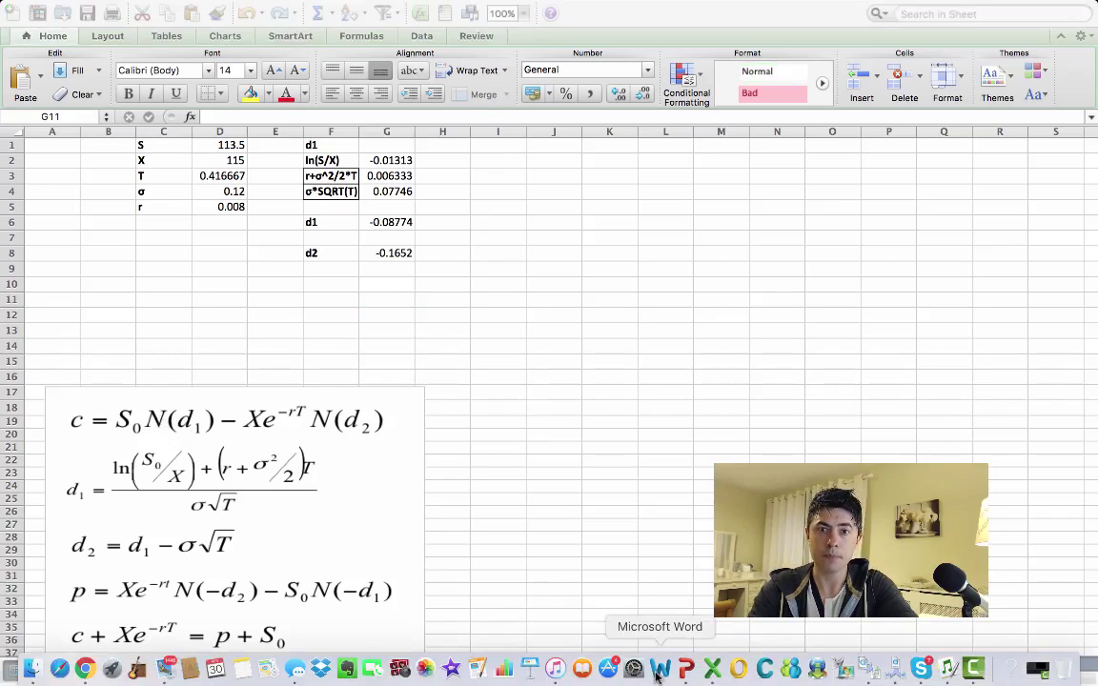
pyautogui.scroll(-2, 652, 505)
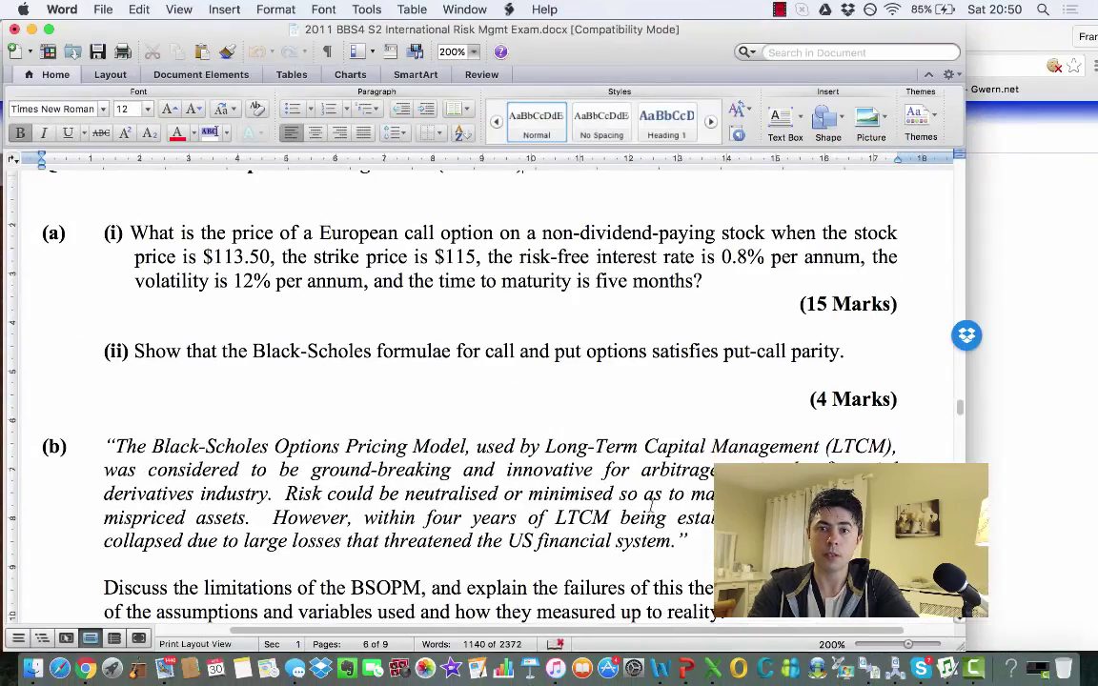
pyautogui.scroll(-10, 652, 505)
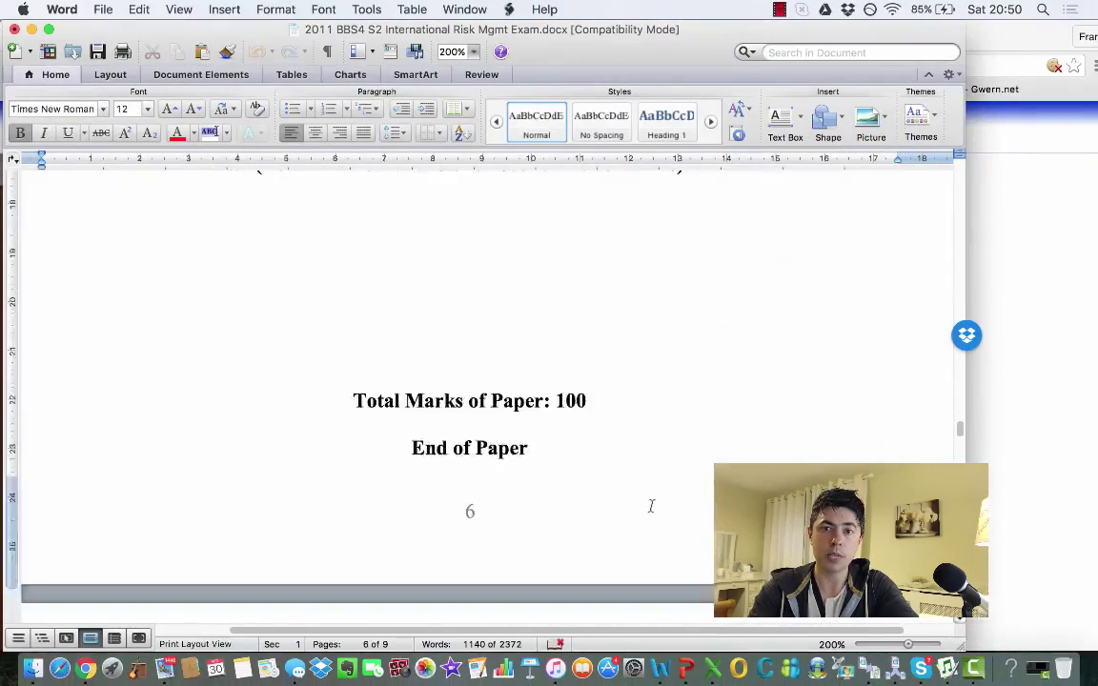
pyautogui.scroll(-10, 651, 505)
pyautogui.scroll(5, 652, 509)
pyautogui.scroll(-3, 652, 510)
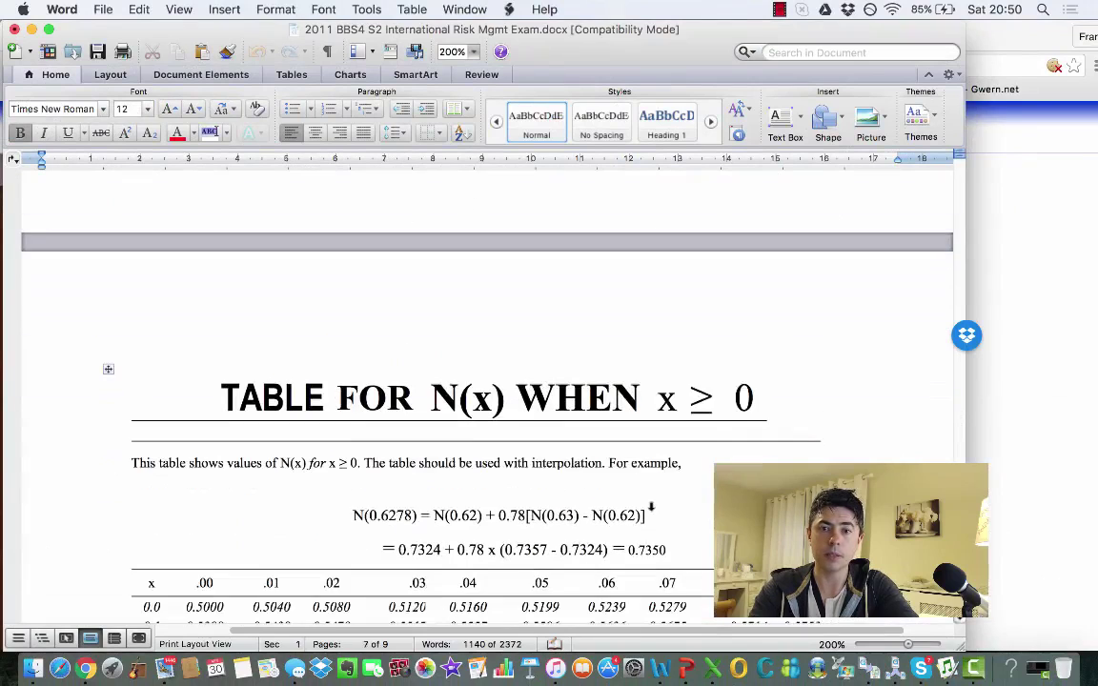
pyautogui.scroll(-4, 652, 509)
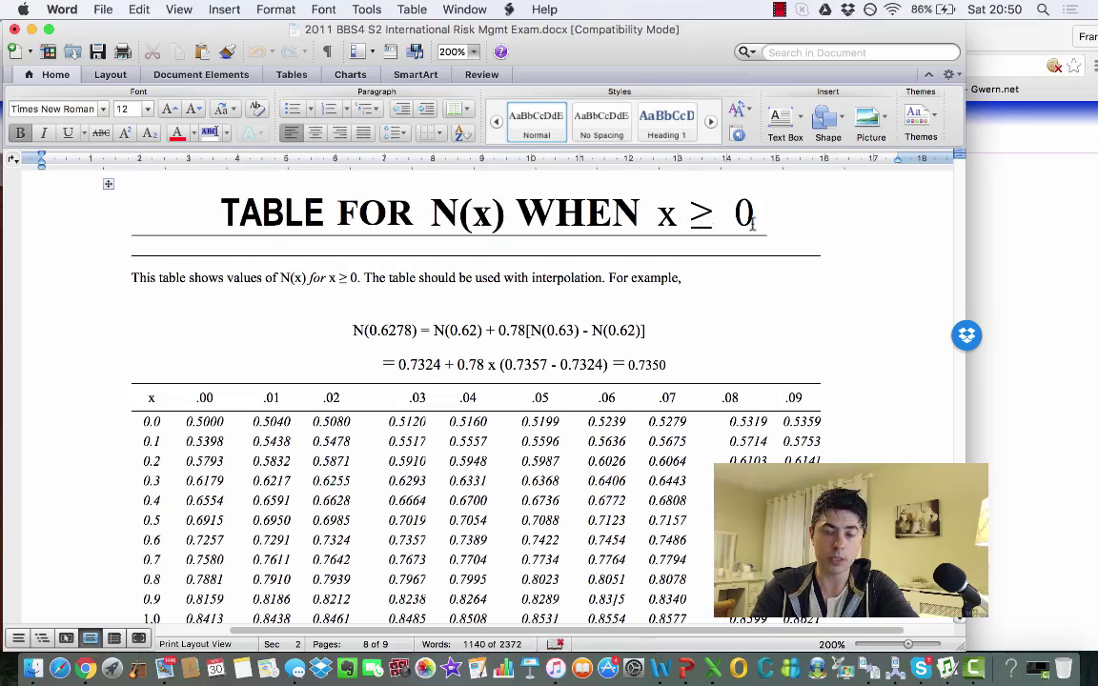
pyautogui.scroll(-20, 752, 221)
pyautogui.scroll(6, 752, 223)
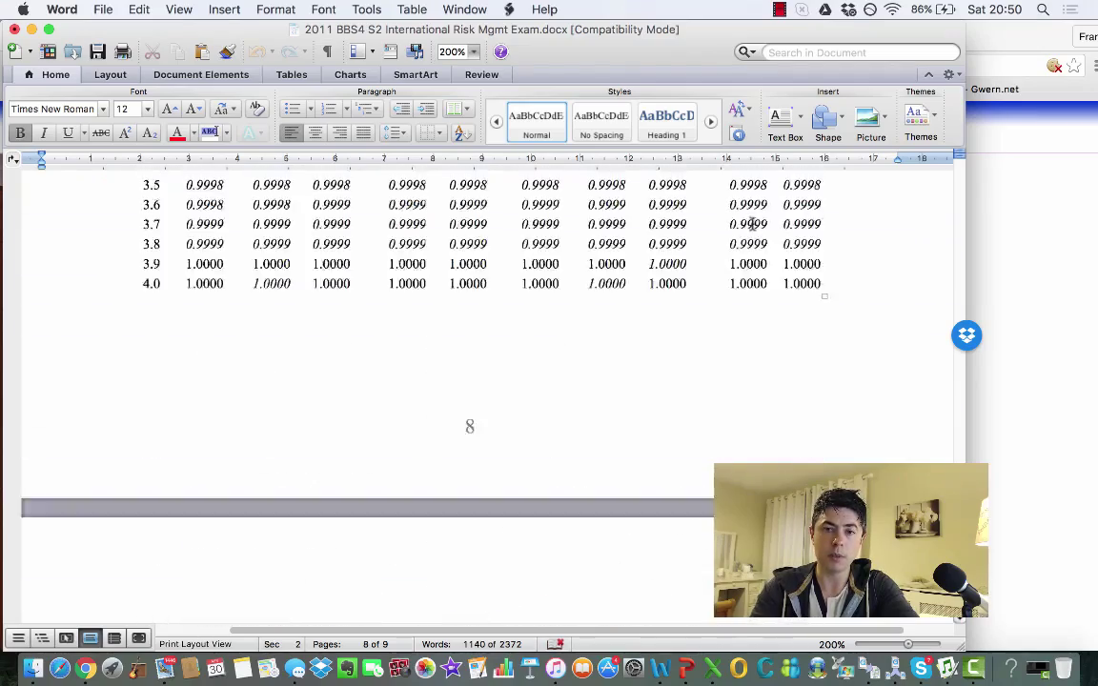
pyautogui.scroll(20, 753, 223)
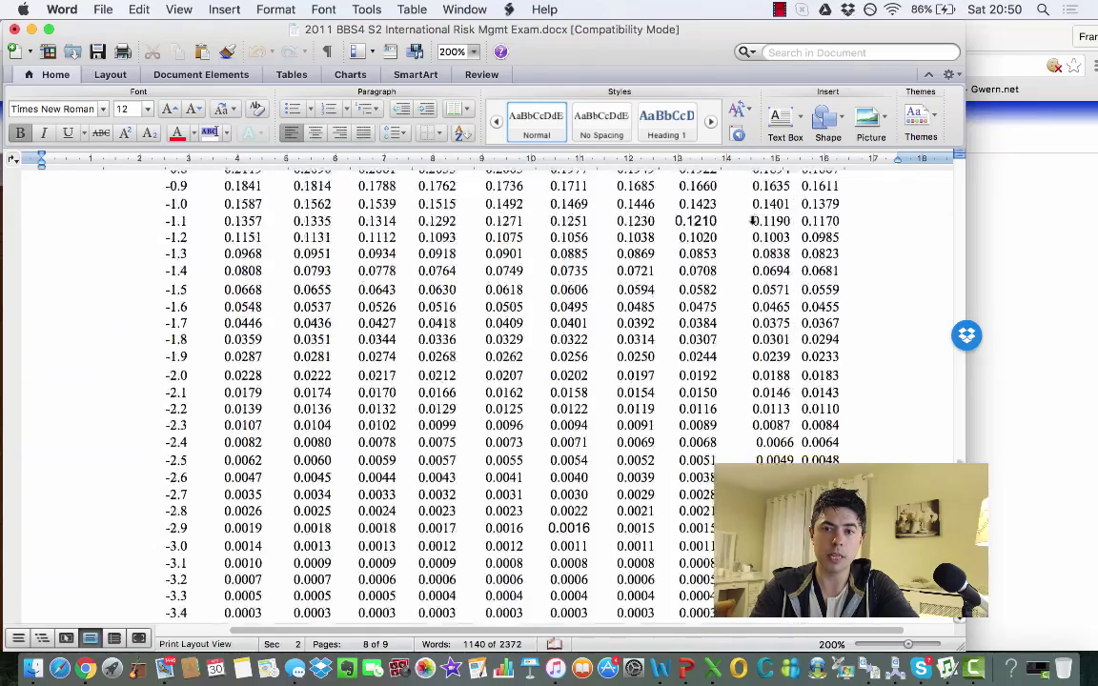
pyautogui.scroll(10, 753, 221)
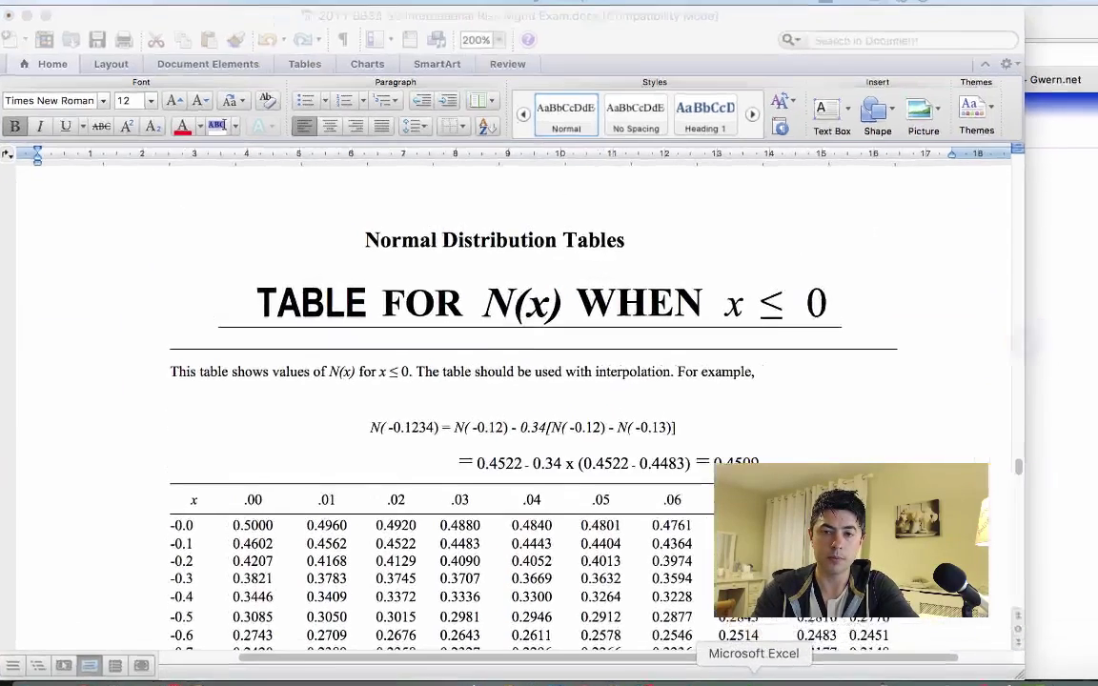
# Check d1 and d2 in the Excel spreadsheet, then examine the interpolation example above the x ≤ 0 table in Word
pyautogui.click(712, 668)
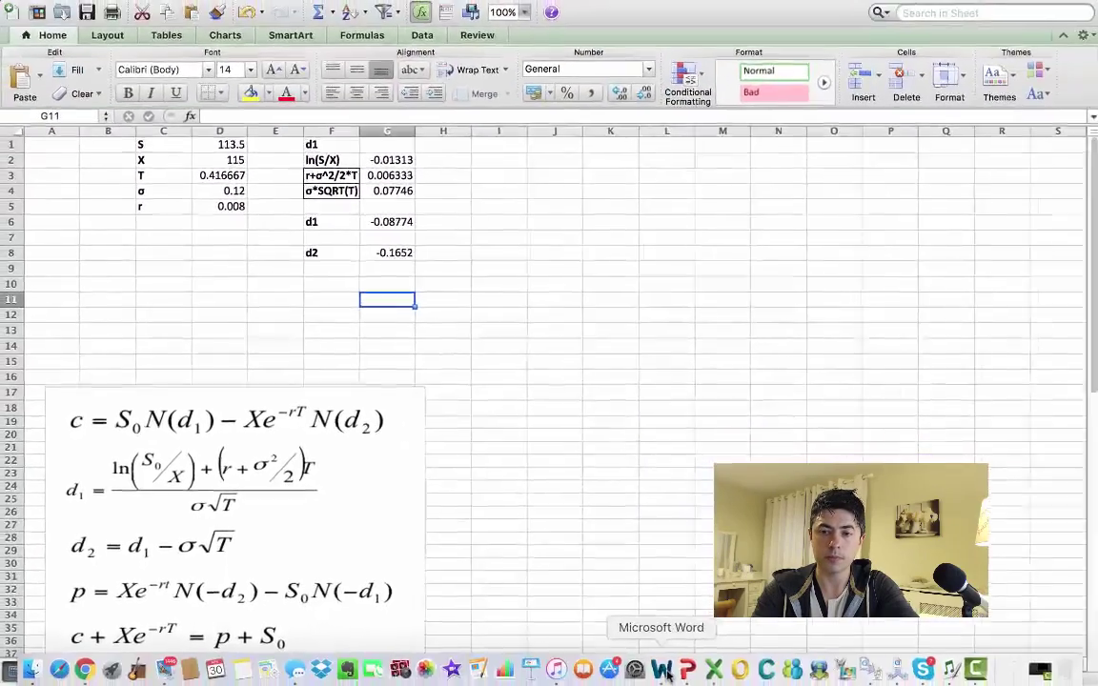
pyautogui.click(662, 662)
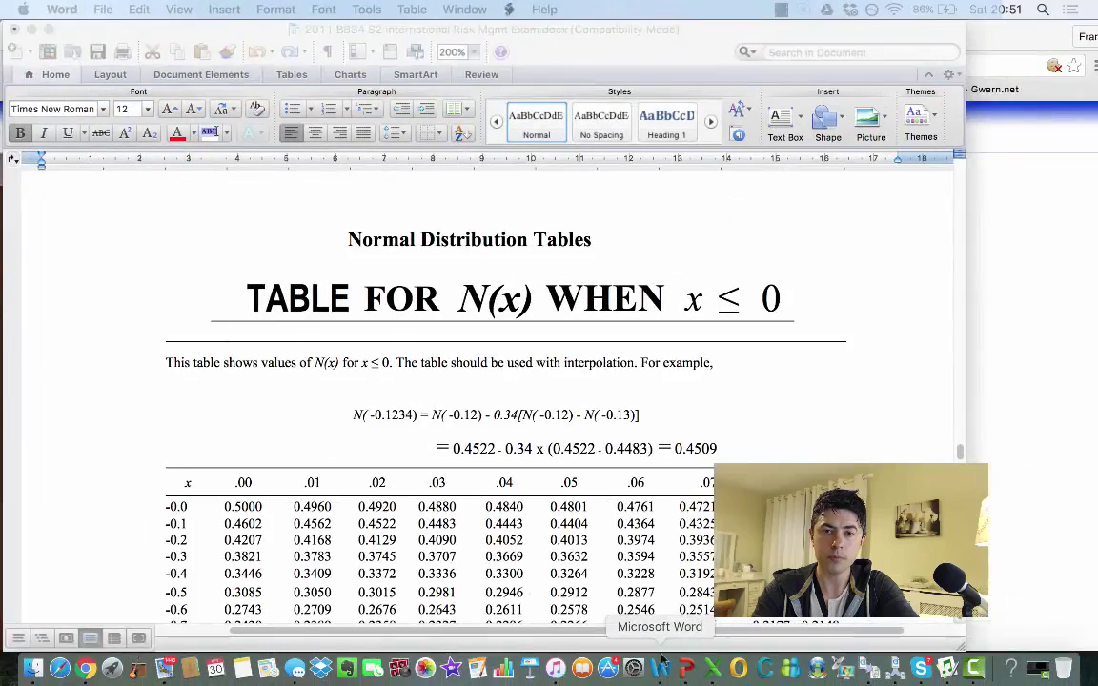
pyautogui.scroll(-3, 635, 486)
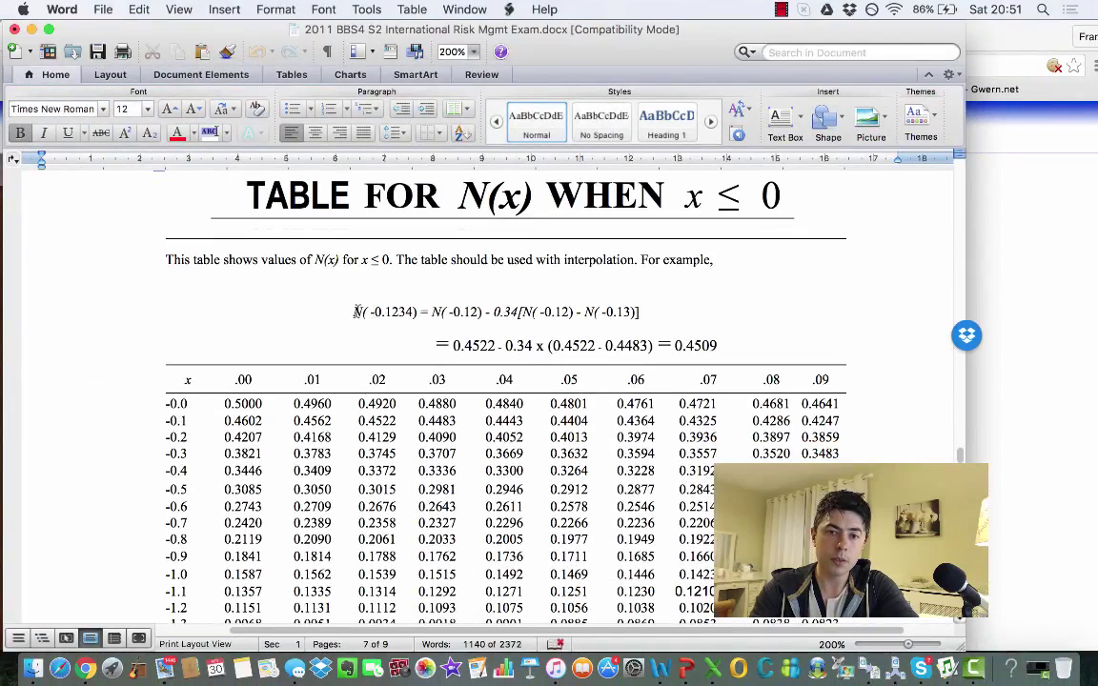
pyautogui.scroll(-3, 207, 425)
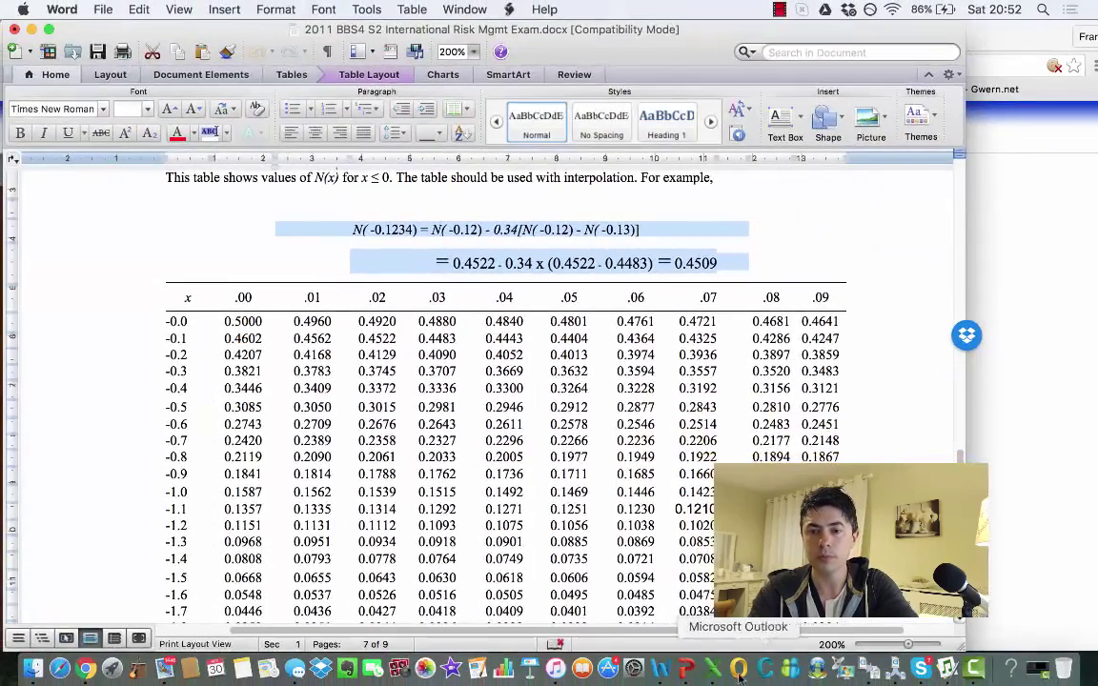
# Switch back to the Excel spreadsheet and add the label N(d1) in cell I1
pyautogui.click(712, 667)
pyautogui.click(507, 216)
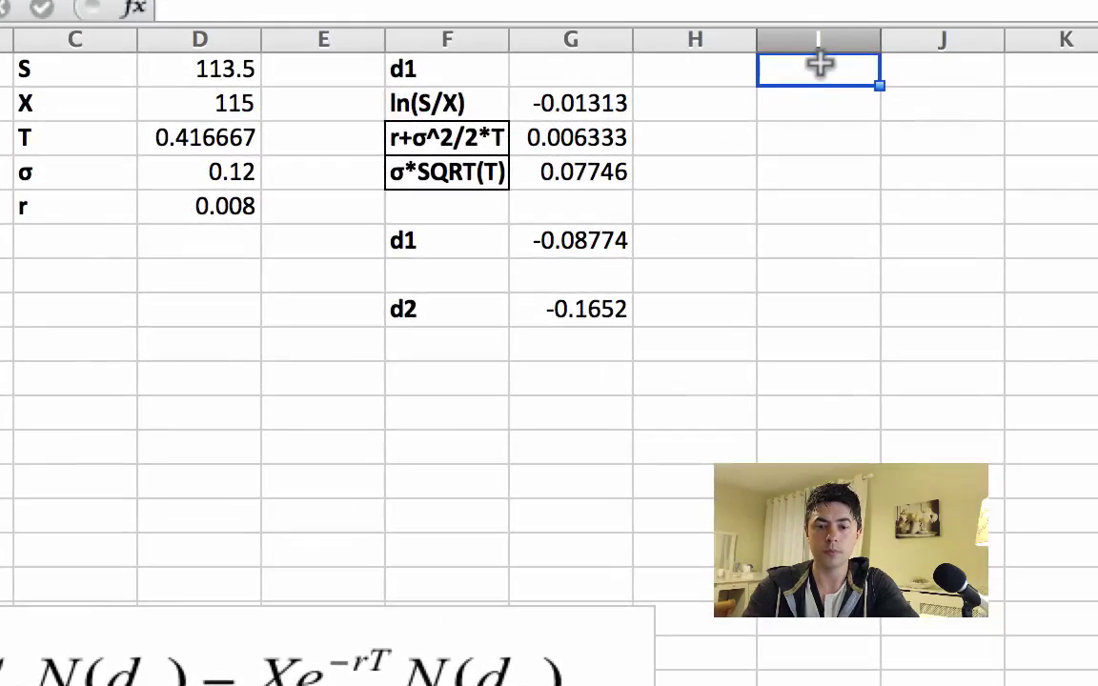
pyautogui.write('N')
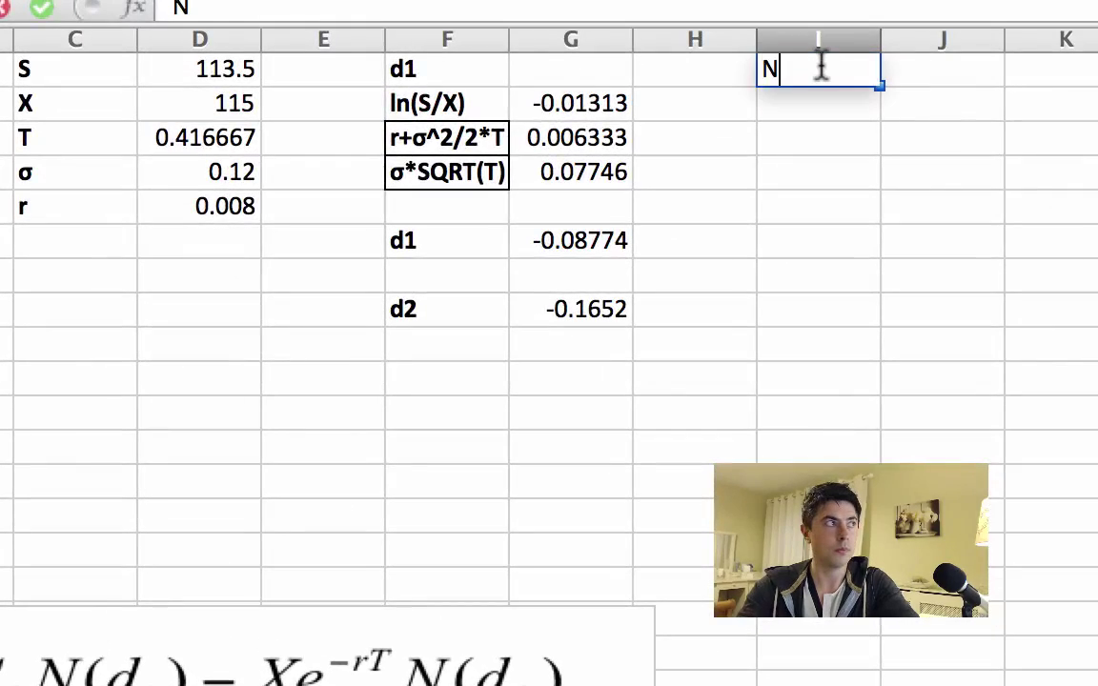
pyautogui.write('(d1)')
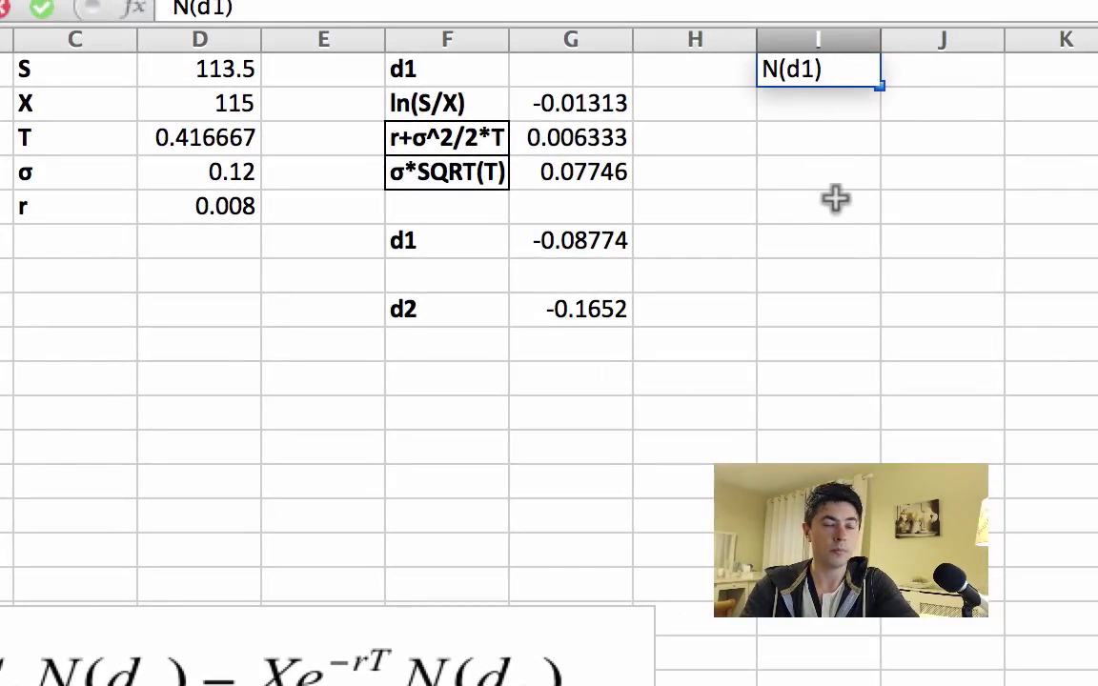
pyautogui.click(830, 145)
pyautogui.click(956, 69)
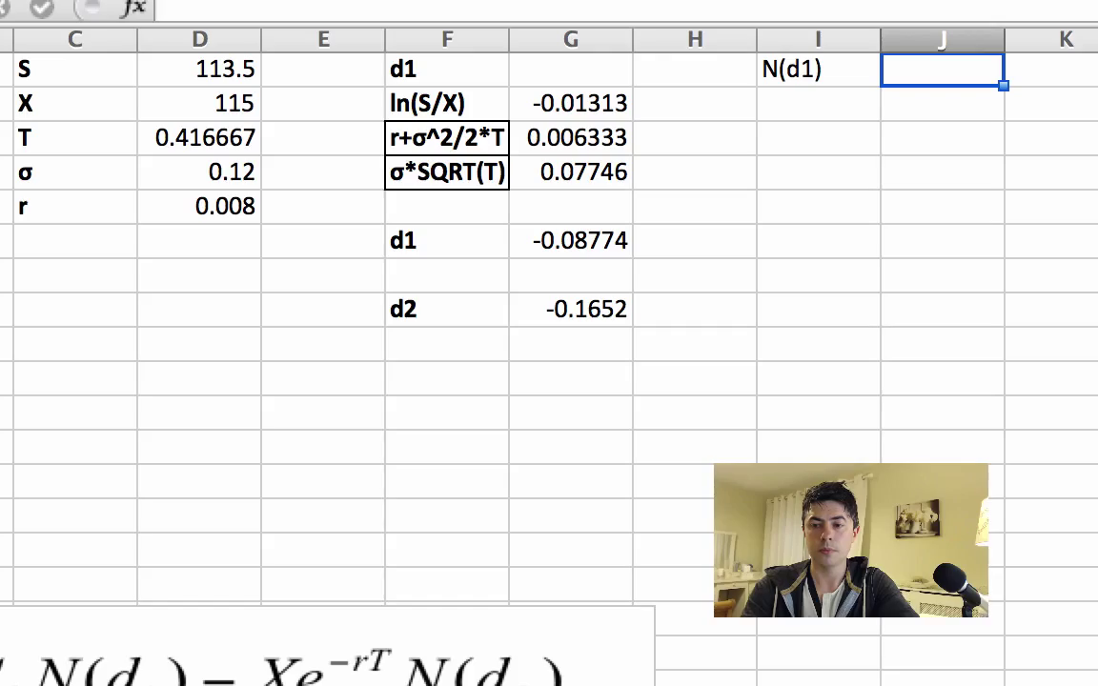
# Place the Word document beside the spreadsheet and look up the N(x) entries for -0.08 and -0.09 in the x ≤ 0 table
pyautogui.press('super+Tab')
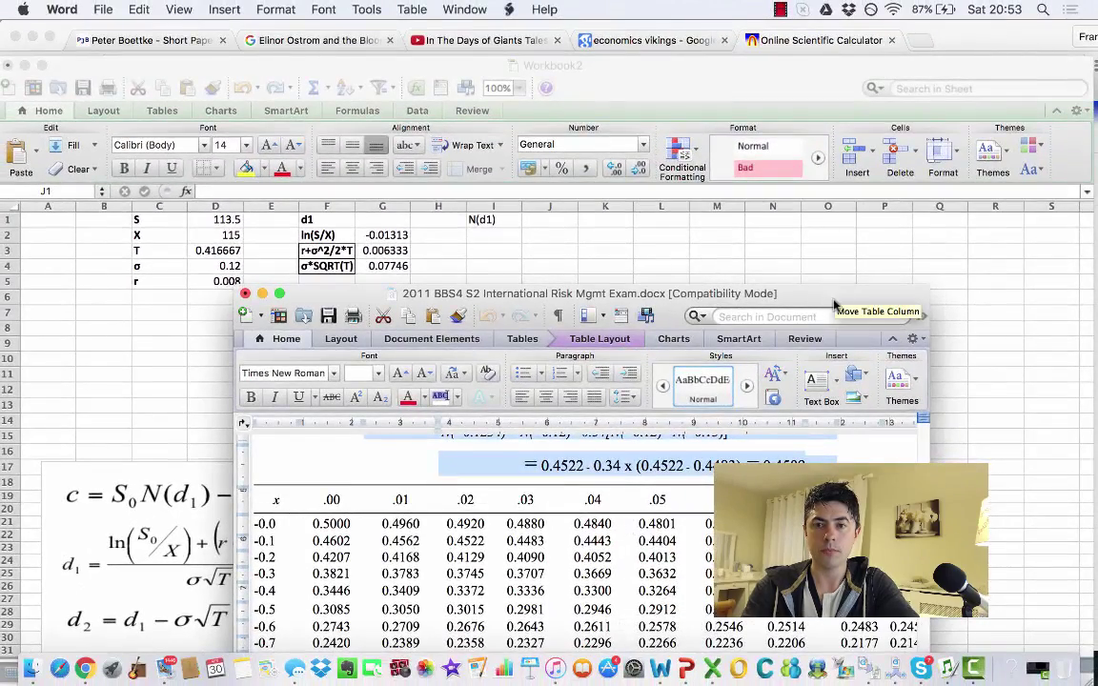
pyautogui.moveTo(835, 303); pyautogui.dragTo(1042, 267)
pyautogui.scroll(1, 651, 400)
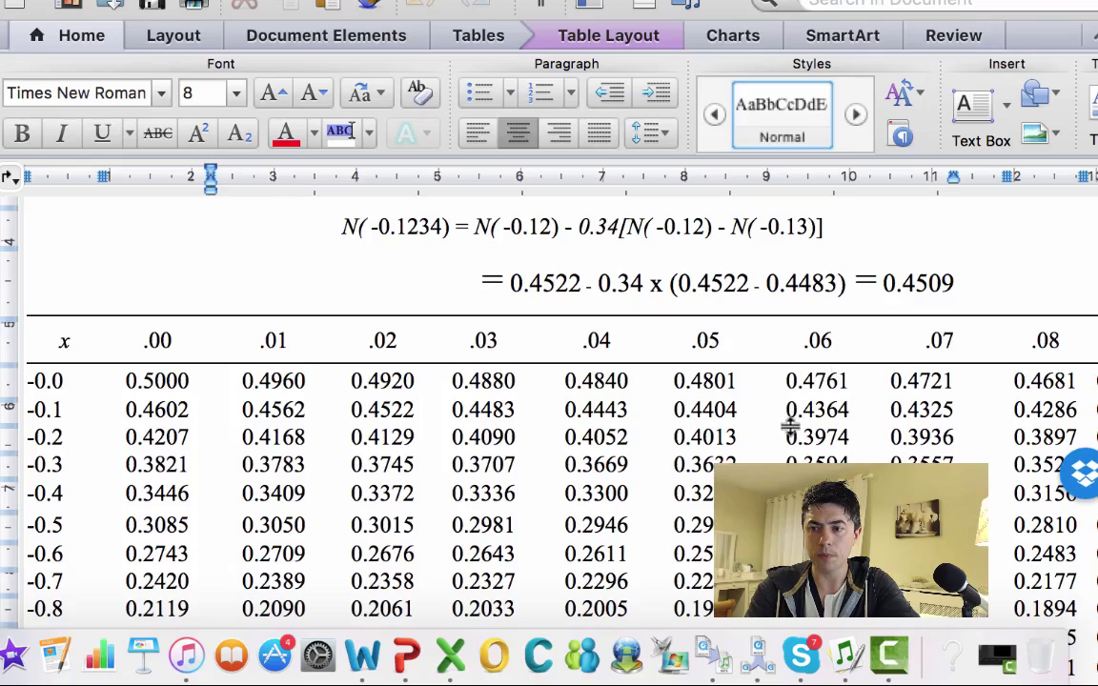
pyautogui.hscroll(5, 789, 426)
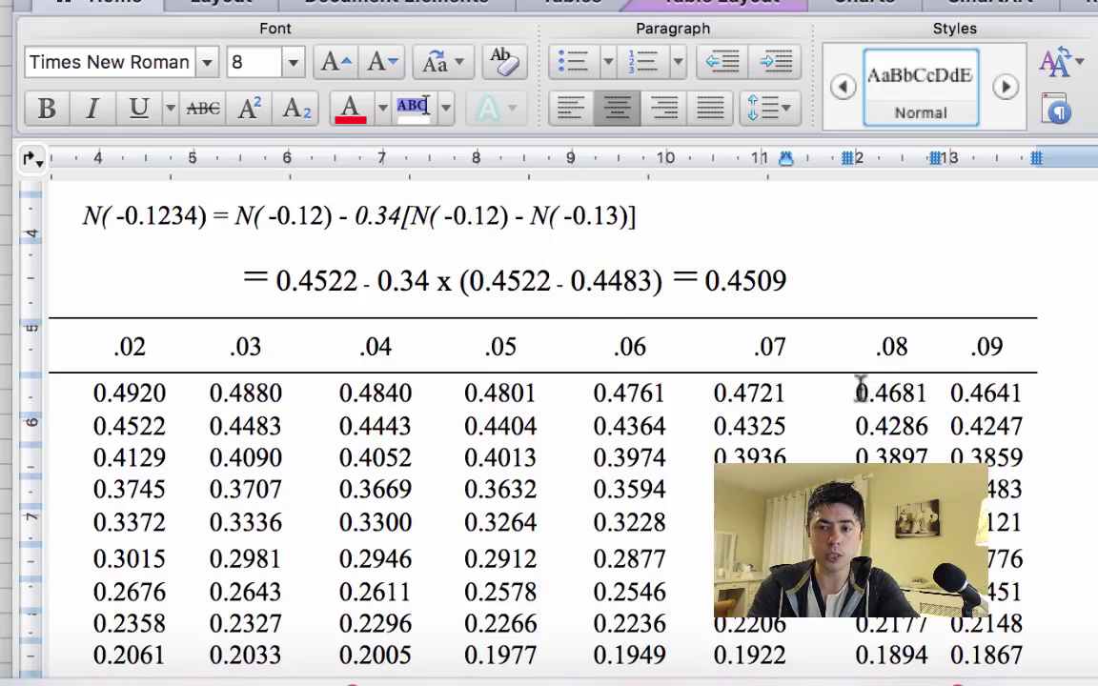
pyautogui.moveTo(858, 389); pyautogui.dragTo(1012, 404)
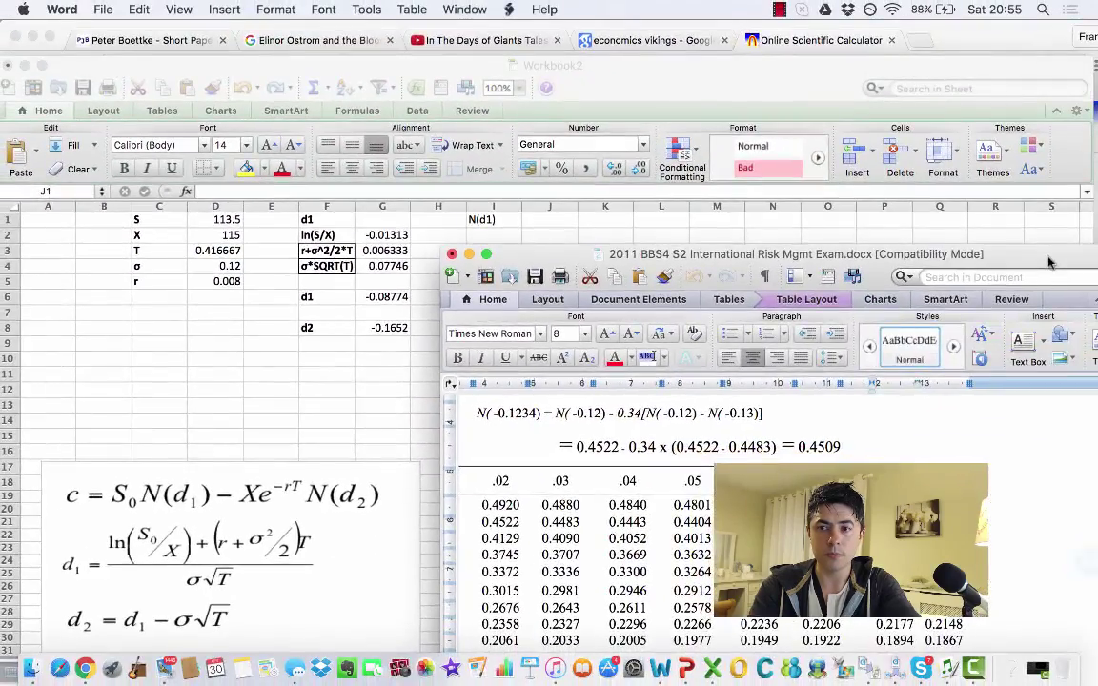
# Switch back to the Excel spreadsheet and enter the N(d1) interpolation formula =((0.4681-(0.774*(0.4681-0.4641)))) in cell J1
pyautogui.moveTo(1048, 262); pyautogui.dragTo(285, 53)
pyautogui.click(549, 220)
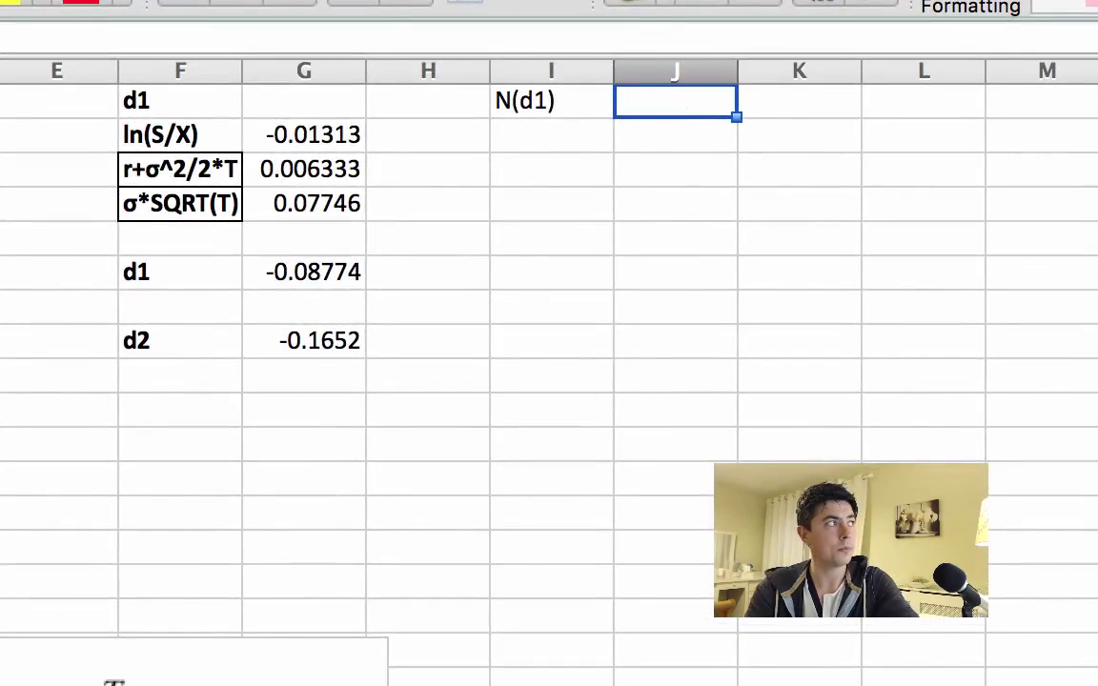
pyautogui.write('=')
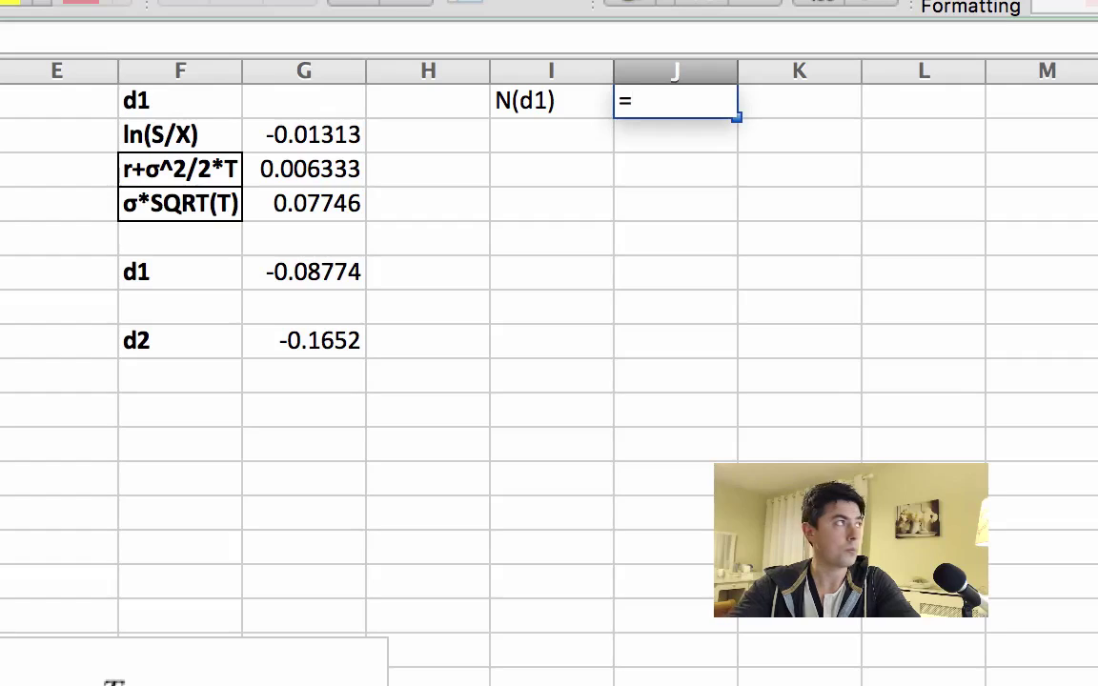
pyautogui.write('((0.')
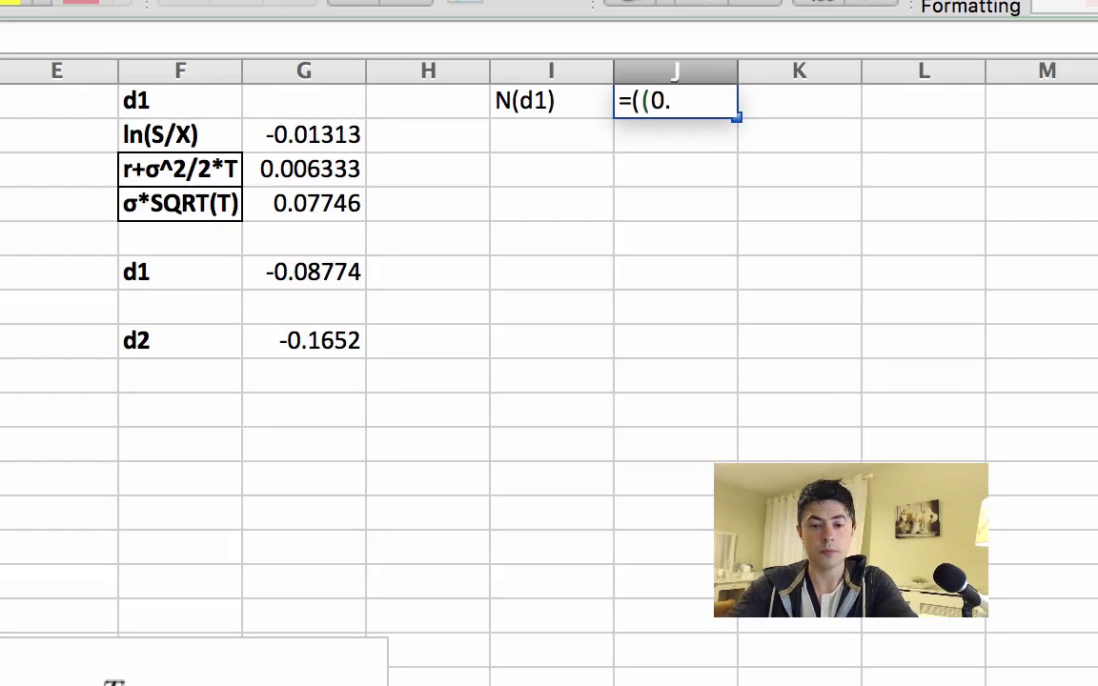
pyautogui.write('4681')
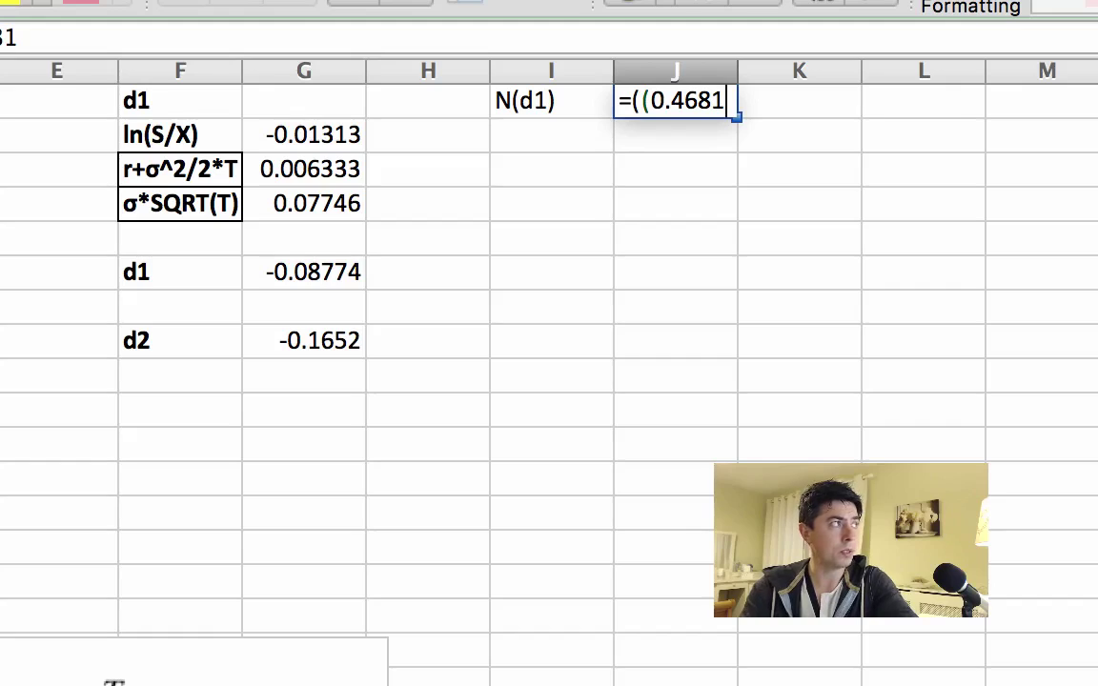
pyautogui.write('-(')
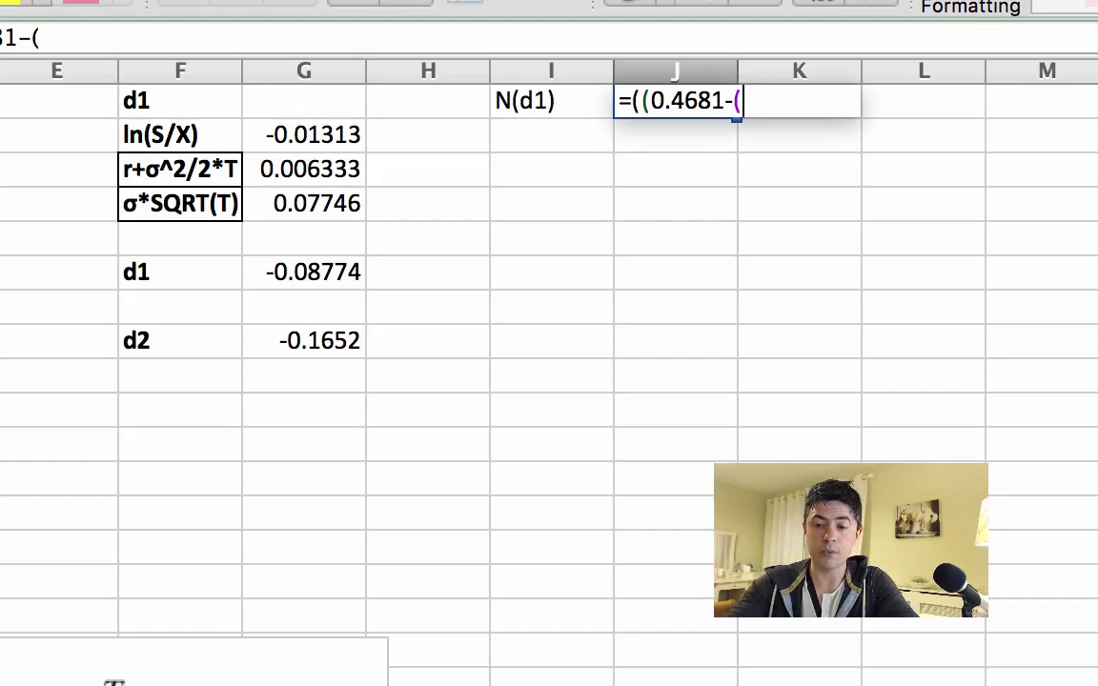
pyautogui.write('0.')
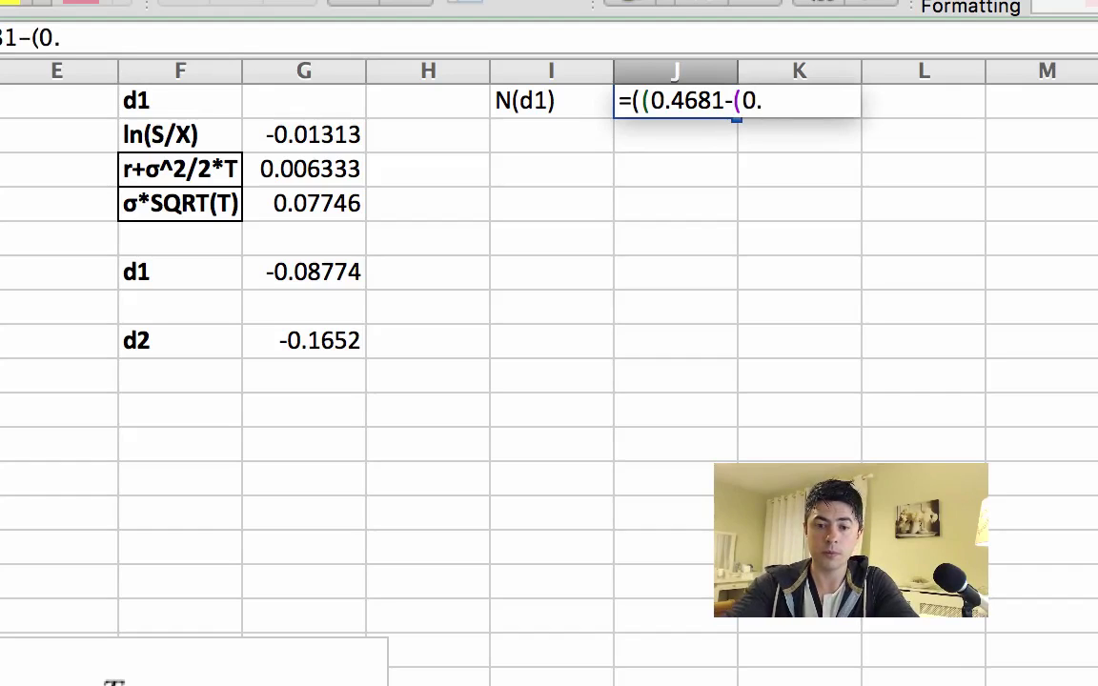
pyautogui.write('774')
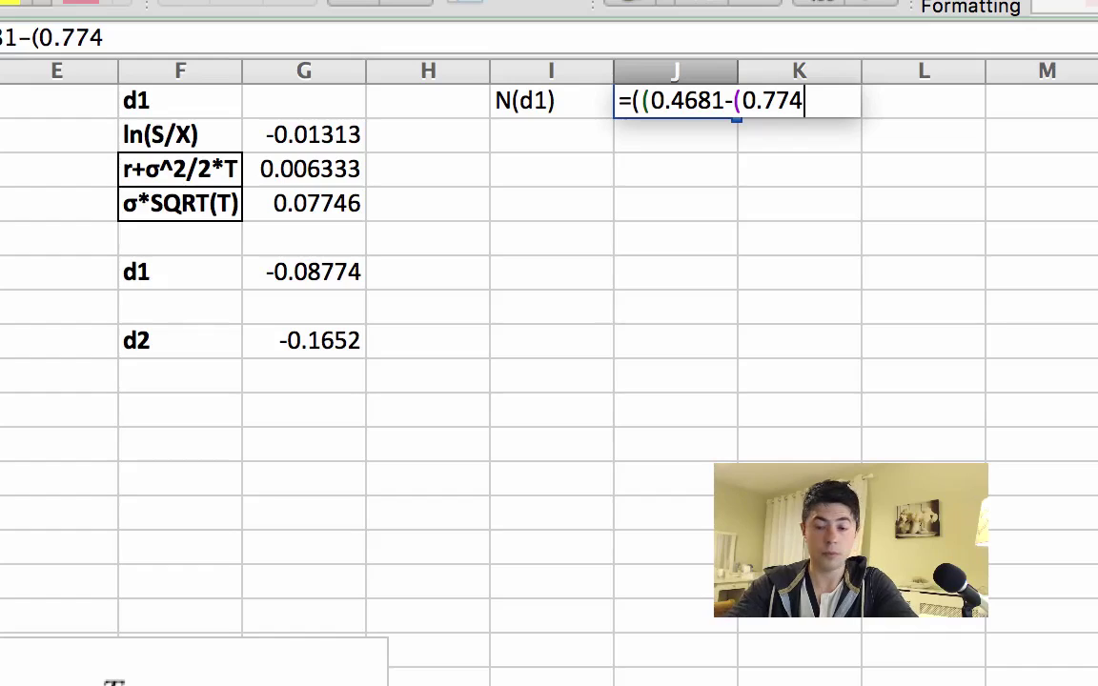
pyautogui.write('*(')
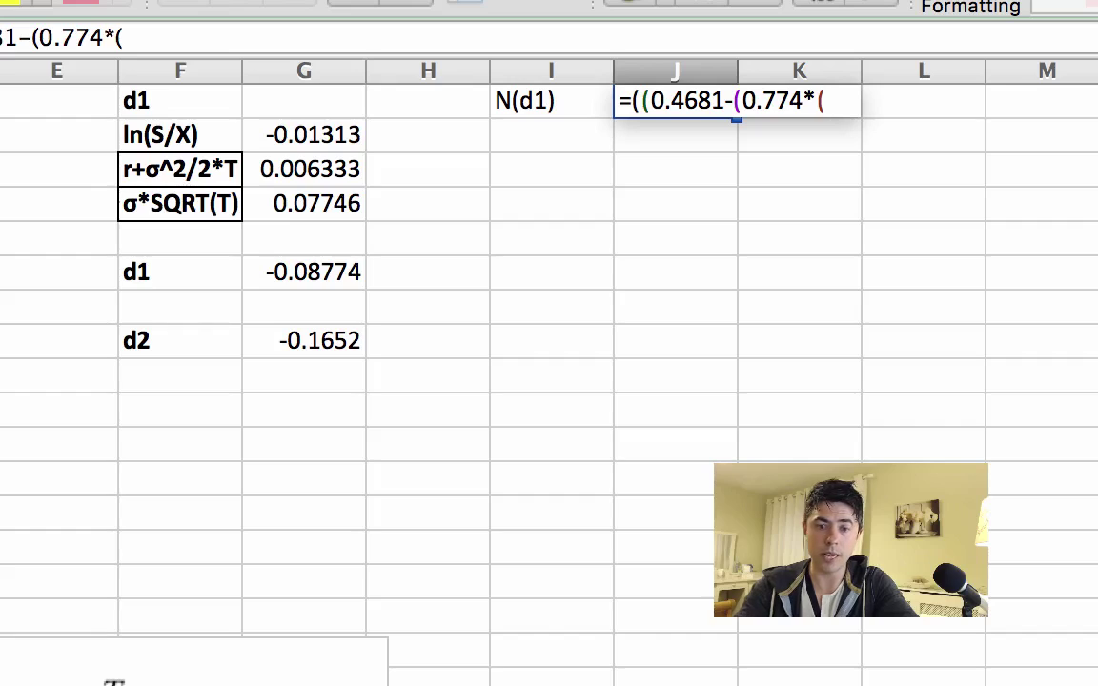
pyautogui.write('0.4')
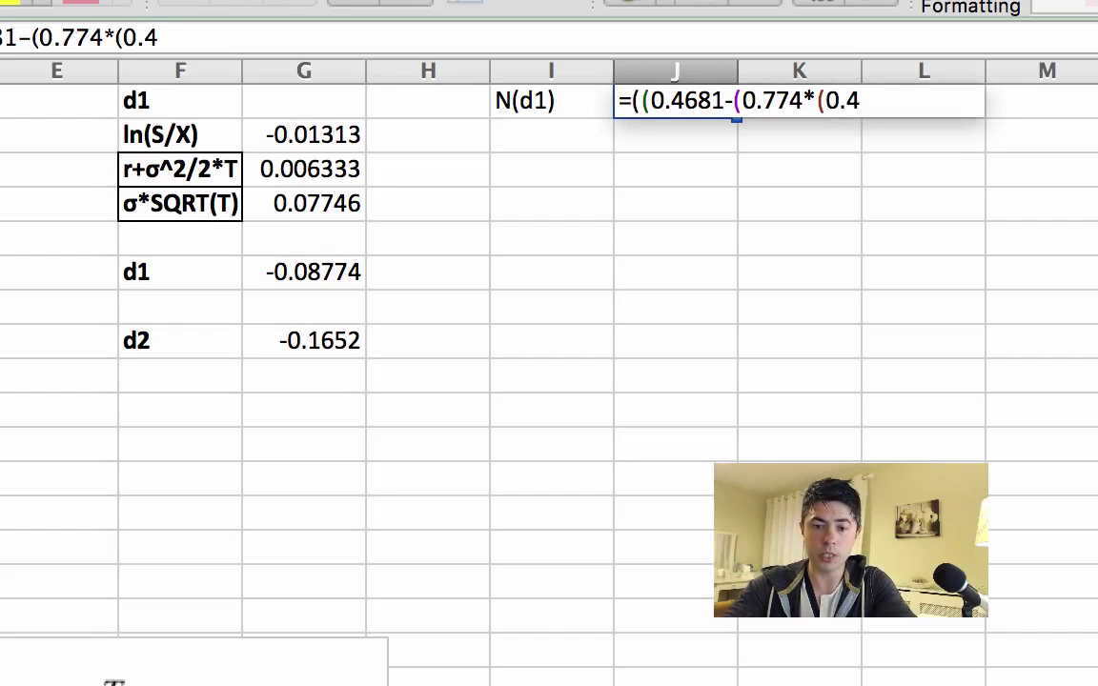
pyautogui.write('681')
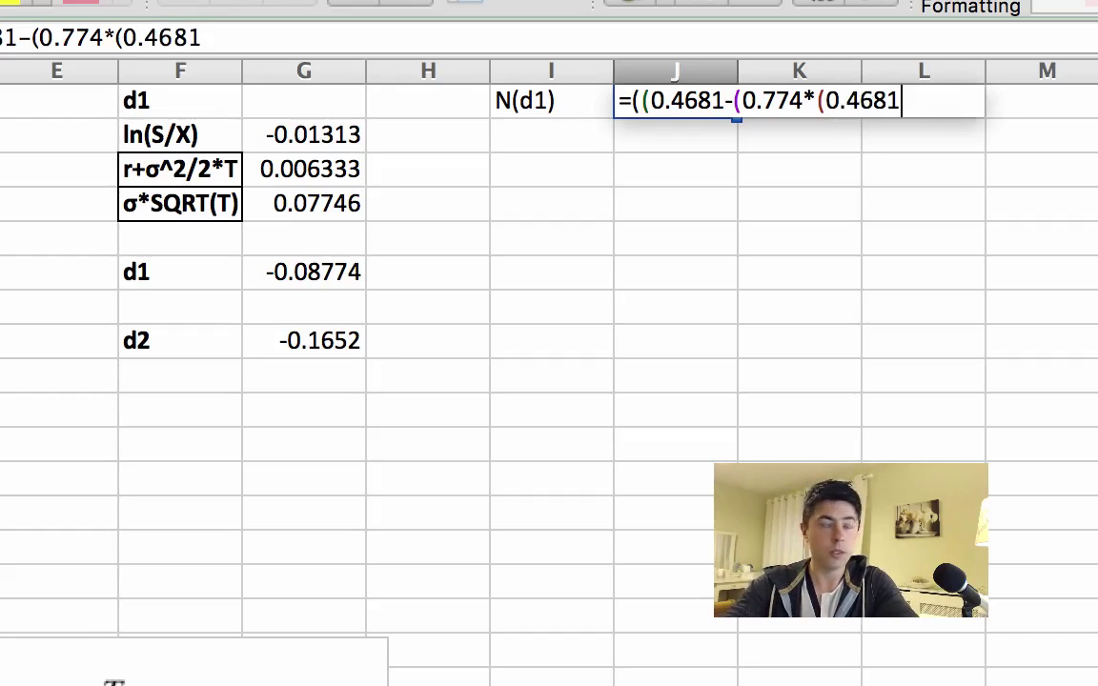
pyautogui.write('-')
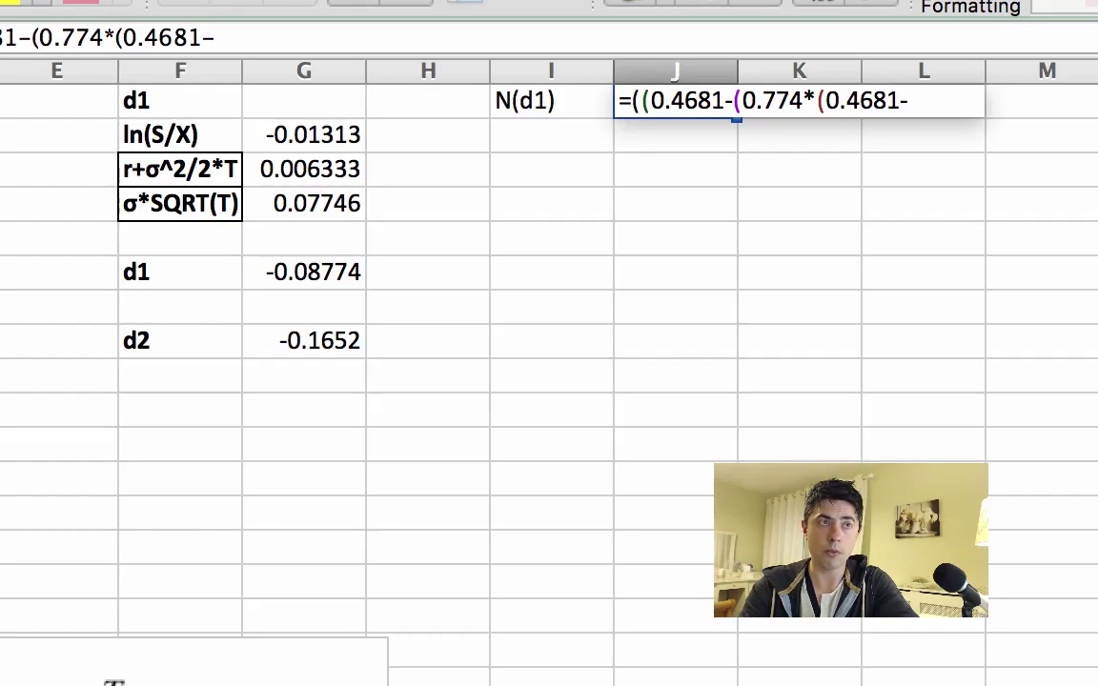
pyautogui.write('(0.774*(0.4681-0.')
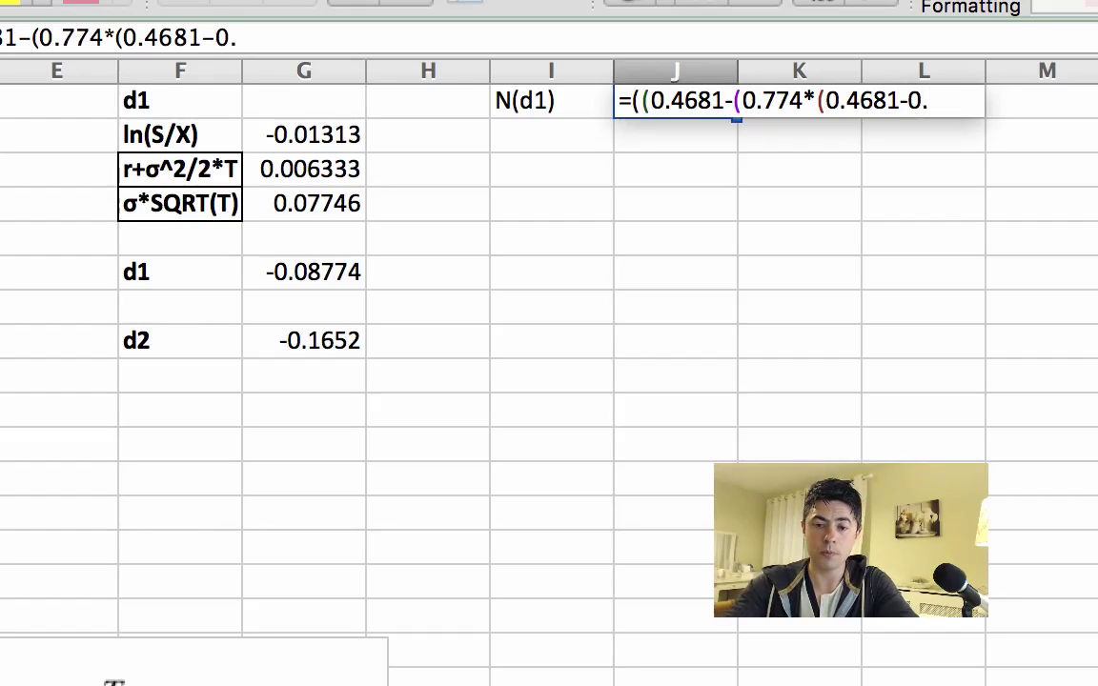
pyautogui.write('46')
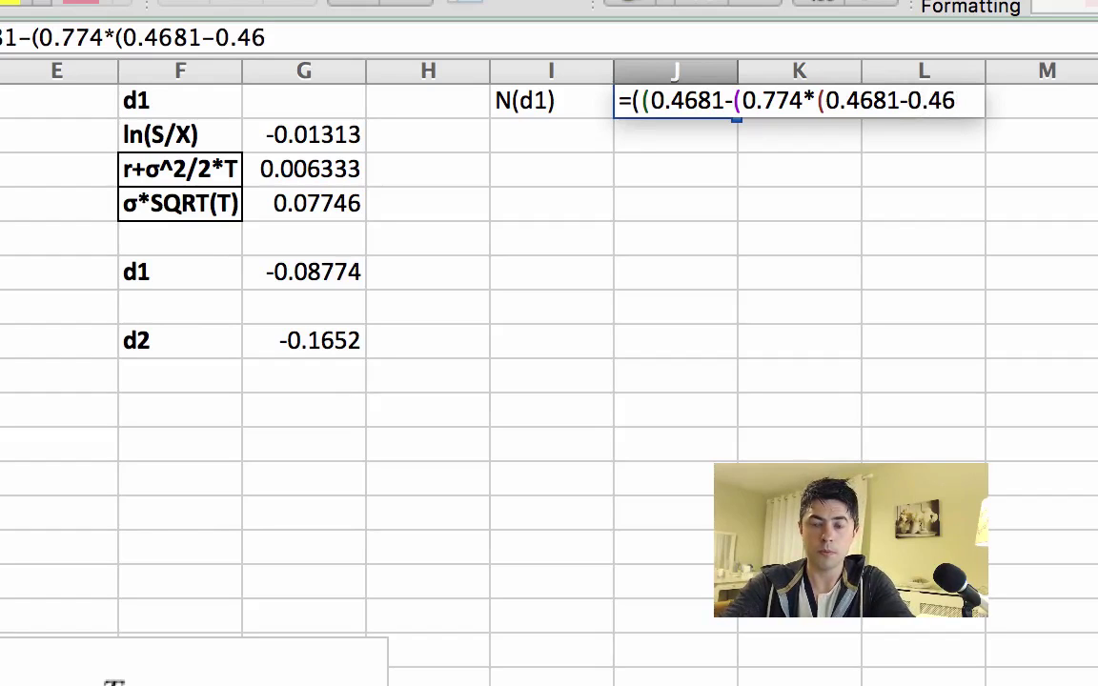
pyautogui.write('41')
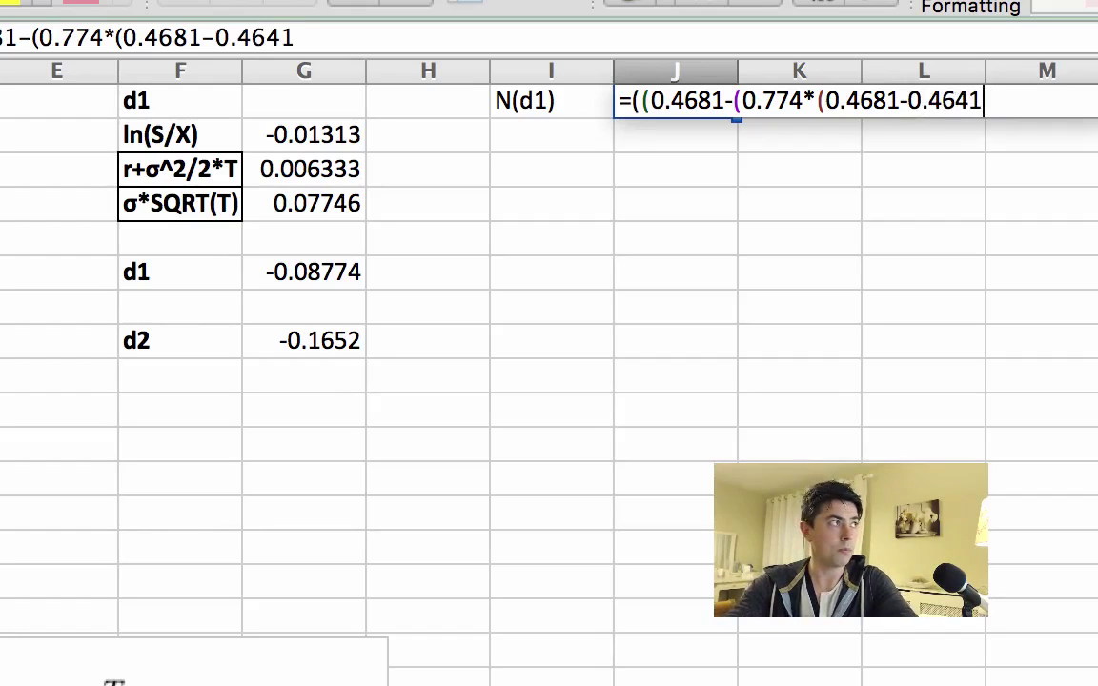
pyautogui.write('))))')
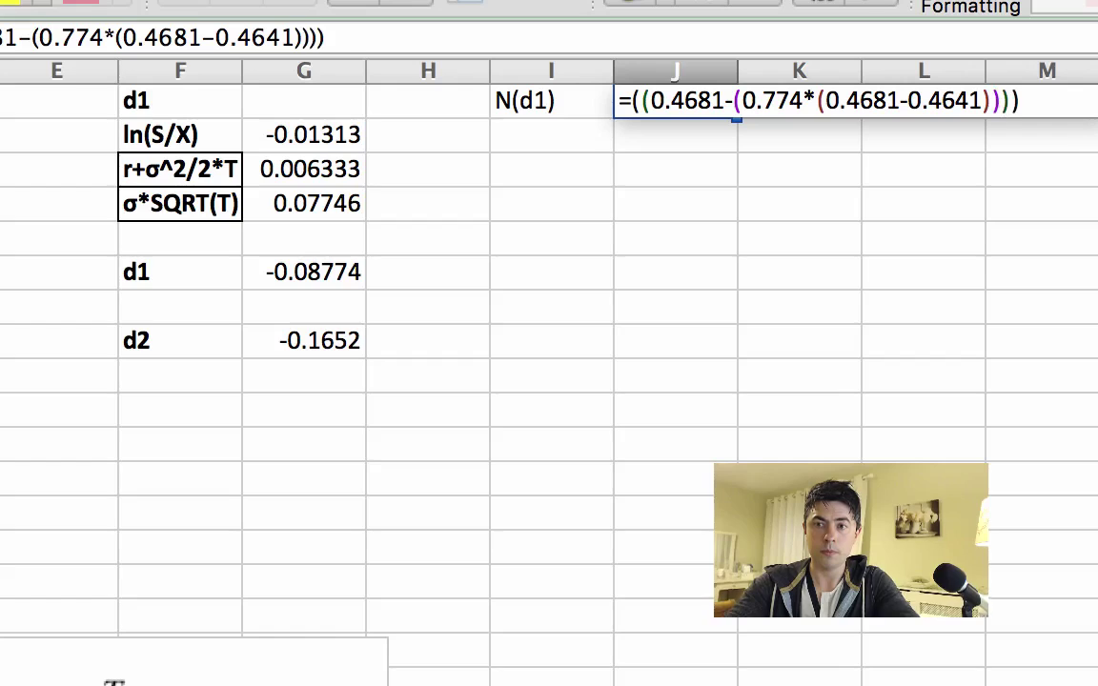
pyautogui.press('Return')
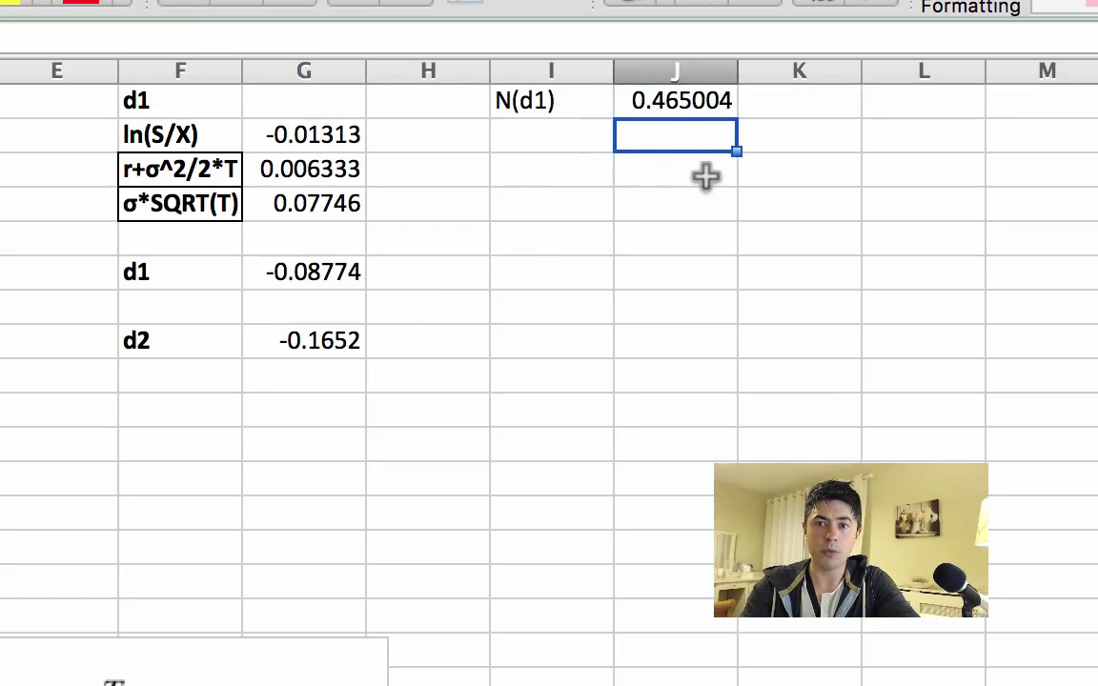
# Add the label N(d2) in cell I3
pyautogui.click(527, 173)
pyautogui.write('N9')
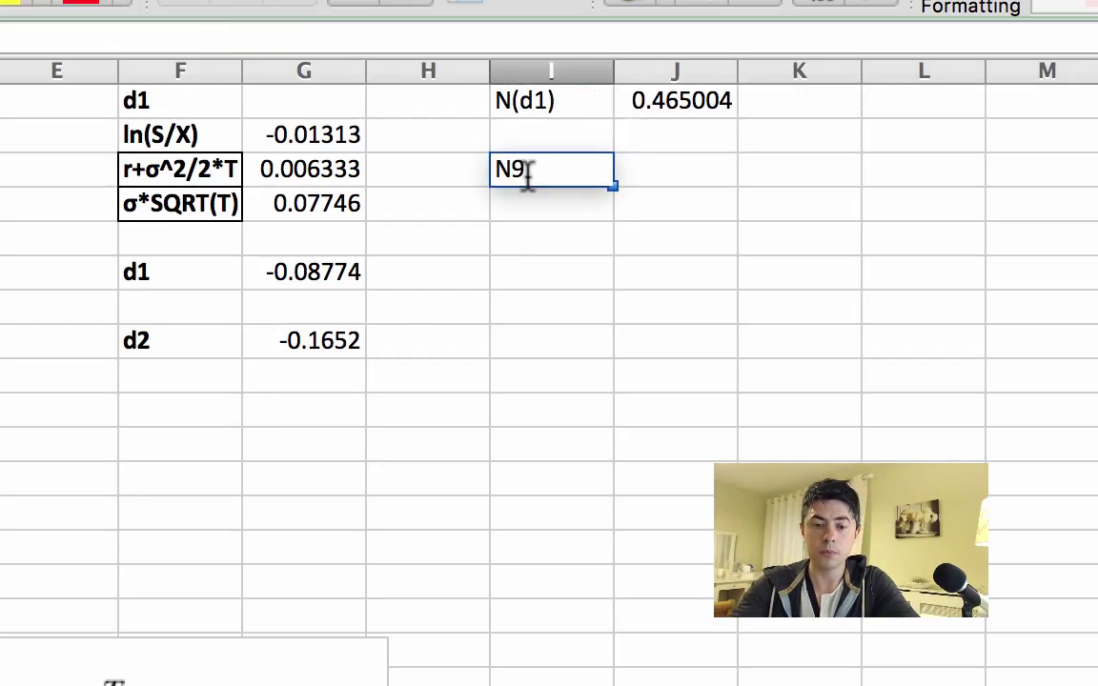
pyautogui.press('BackSpace')
pyautogui.write('(d2')
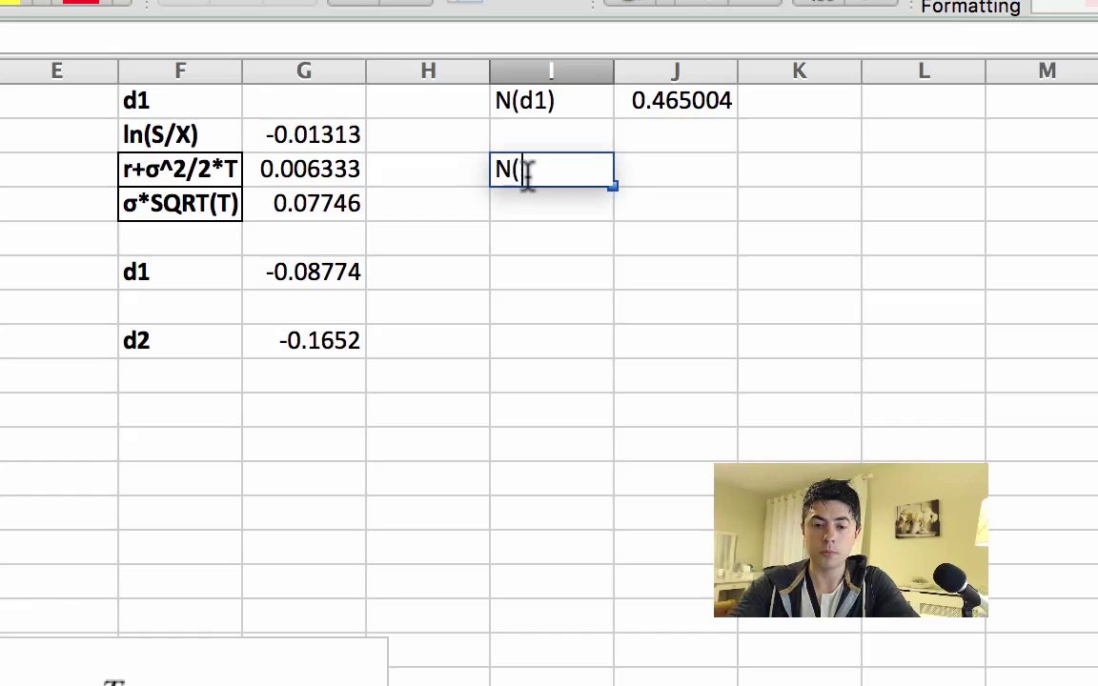
pyautogui.write(')')
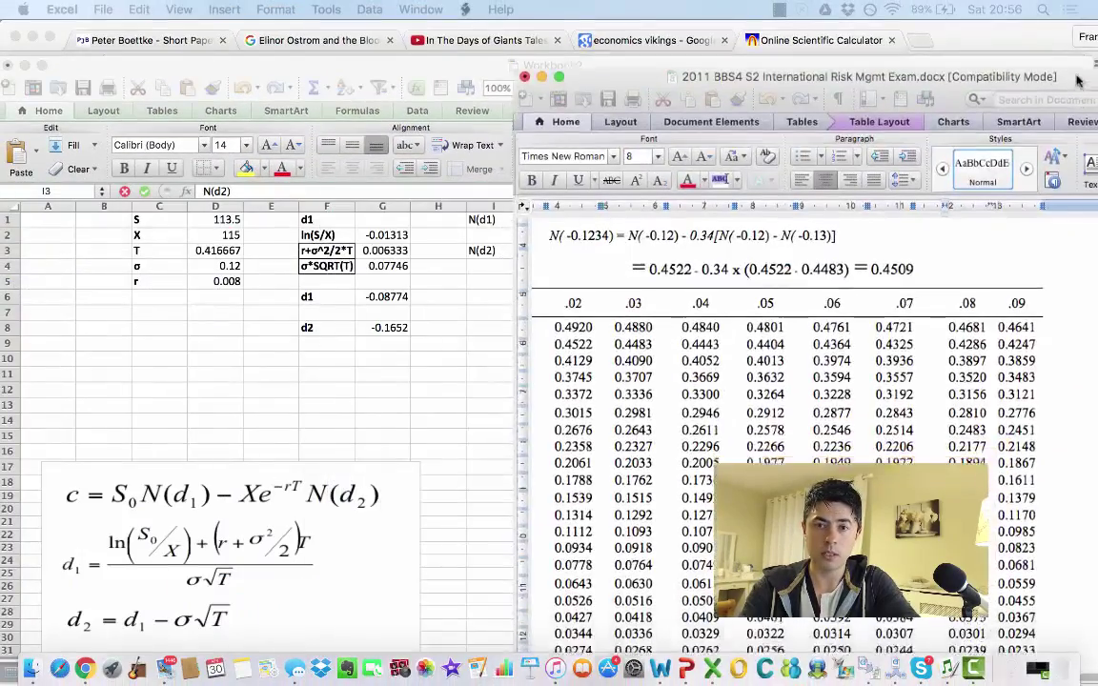
# Switch to the Word document and look up the N(x) entries for -0.16 and -0.17 in the x ≤ 0 table
pyautogui.moveTo(1077, 81); pyautogui.dragTo(1075, 46)
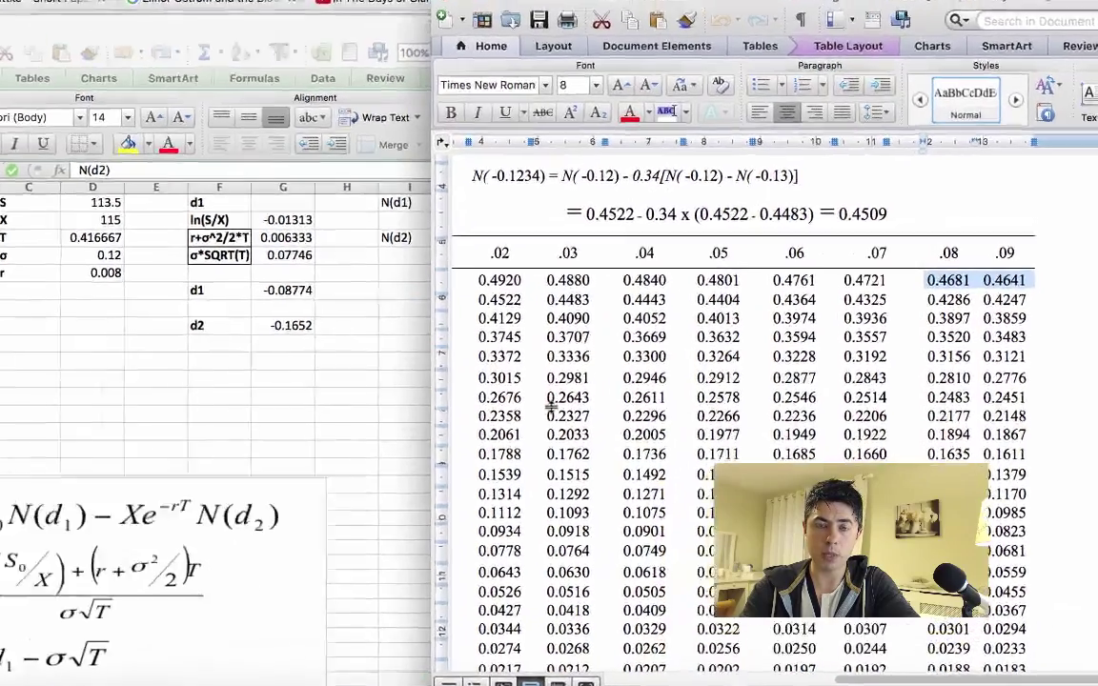
pyautogui.hscroll(-5, 617, 398)
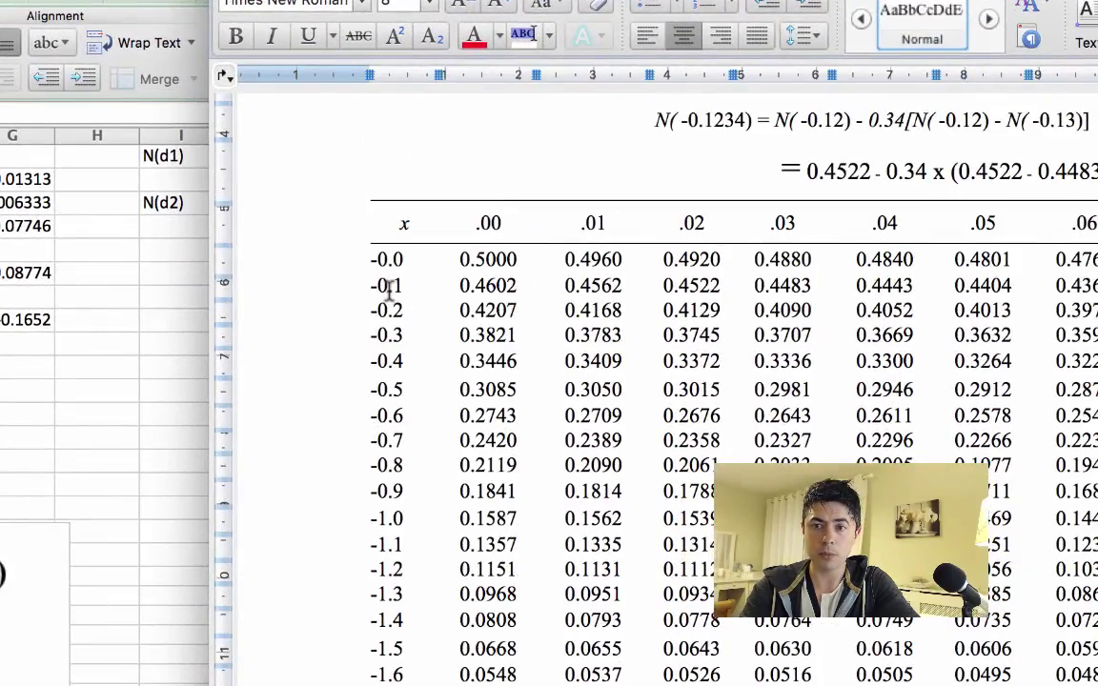
pyautogui.hscroll(3, 543, 347)
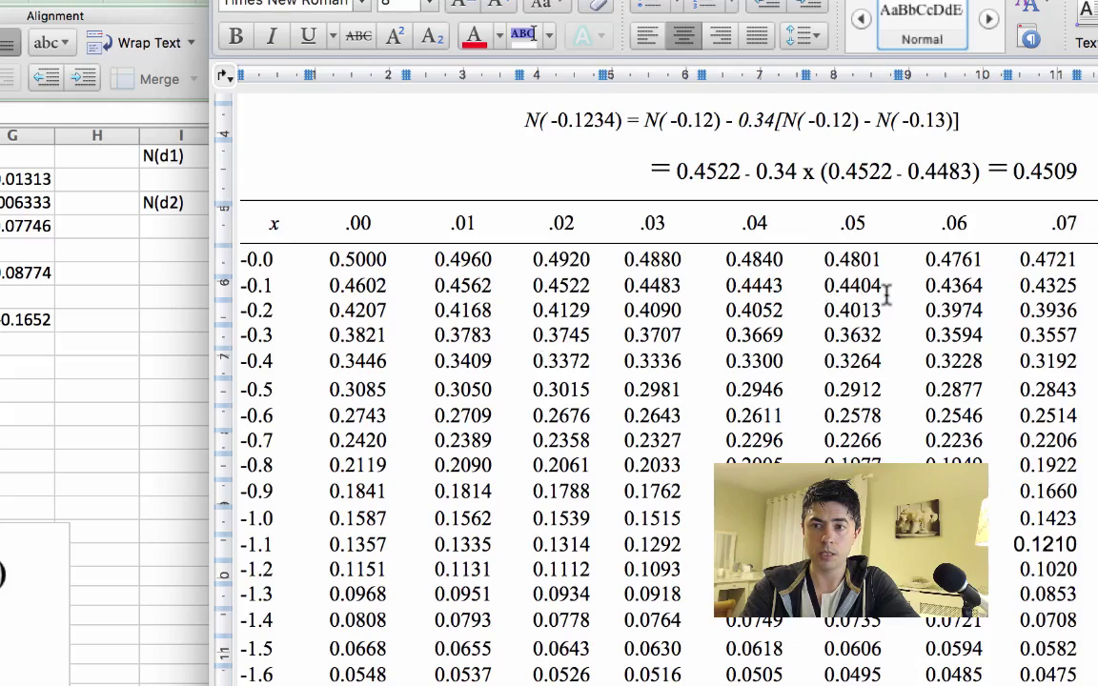
pyautogui.moveTo(926, 286); pyautogui.dragTo(985, 285)
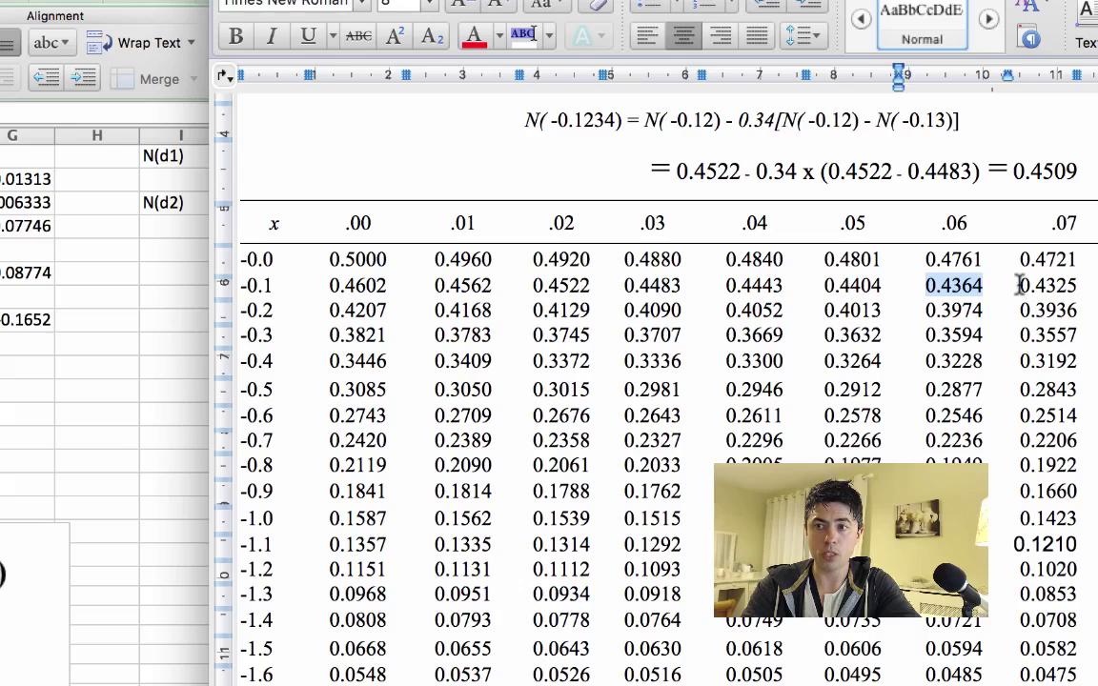
pyautogui.moveTo(1019, 285); pyautogui.dragTo(1069, 296)
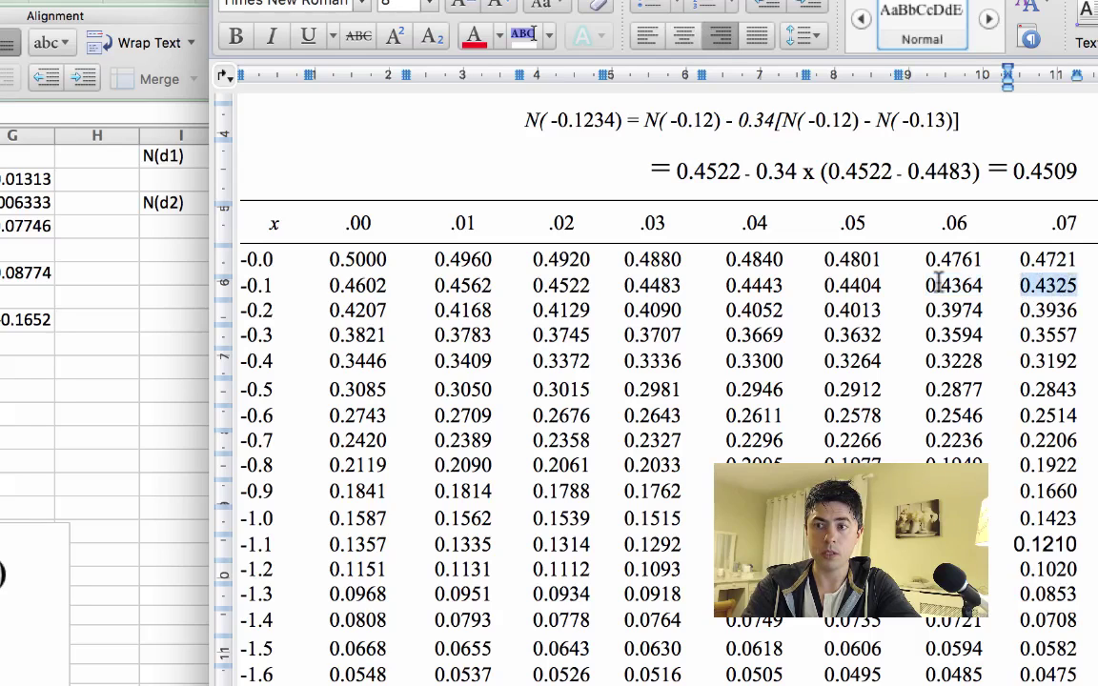
pyautogui.moveTo(923, 285); pyautogui.dragTo(1048, 297)
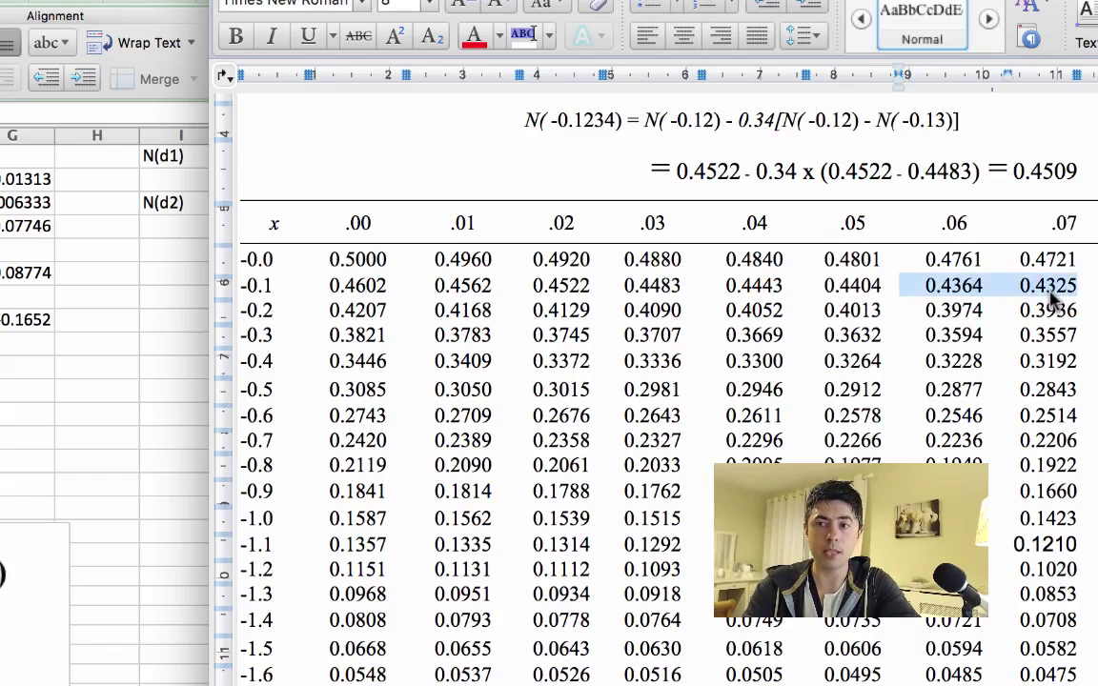
# Switch back to the Excel spreadsheet and enter the N(d2) interpolation formula =((0.4364-(0.52*(0.4364-0.4325)))) in cell J3
pyautogui.press('super+Tab')
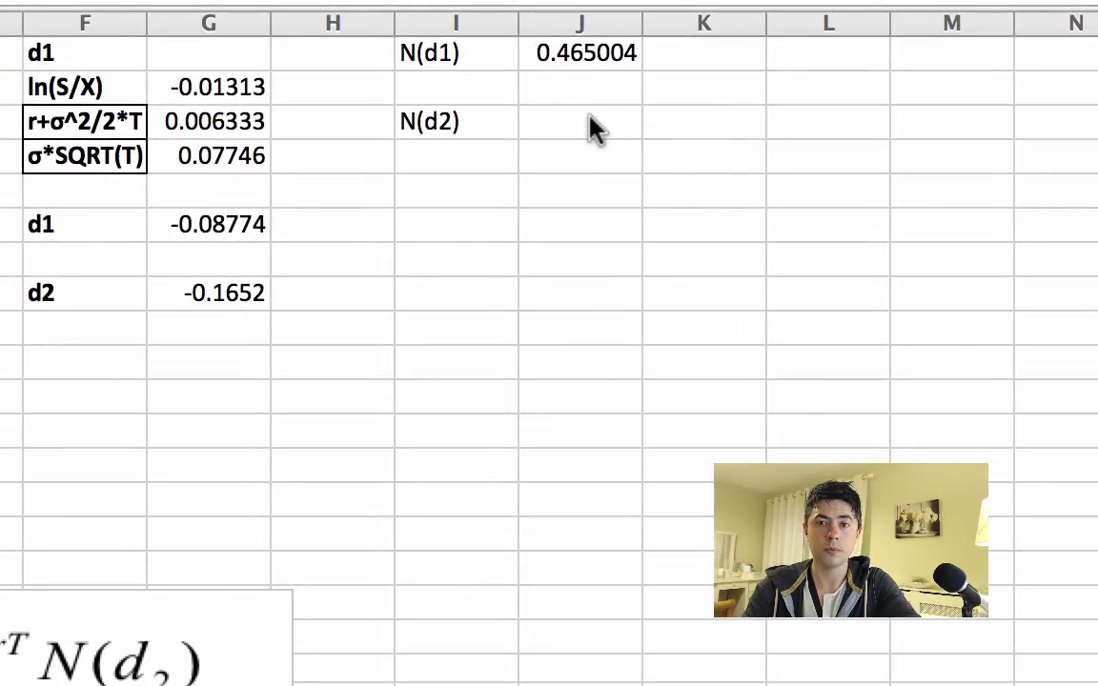
pyautogui.click(562, 116)
pyautogui.write('=')
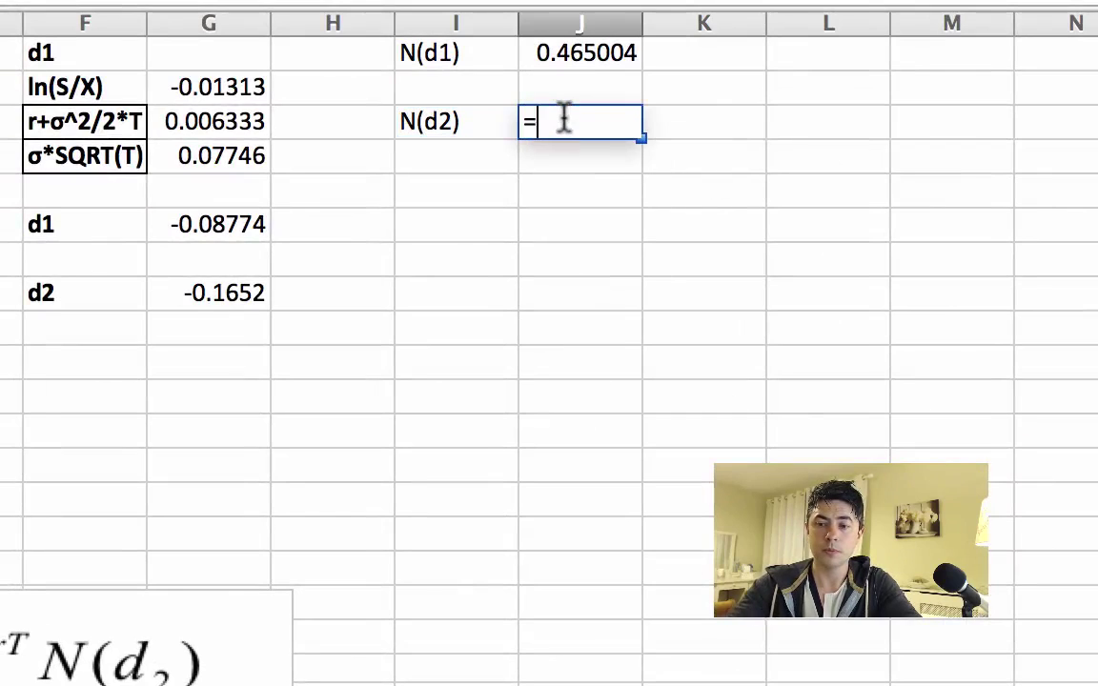
pyautogui.write('((')
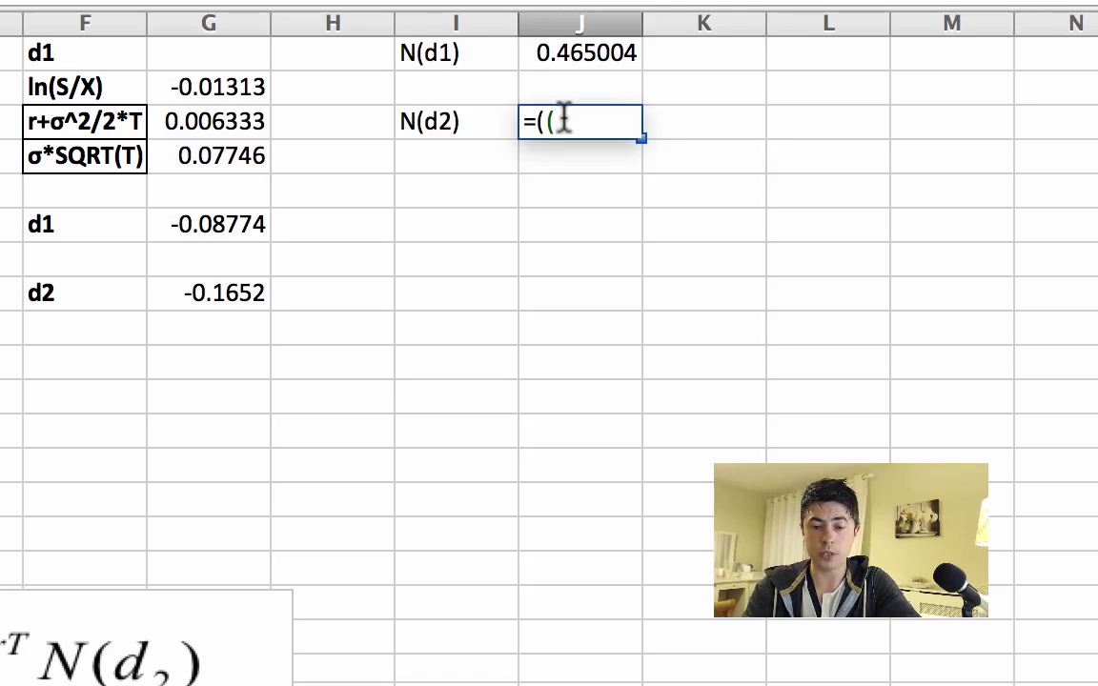
pyautogui.write('0')
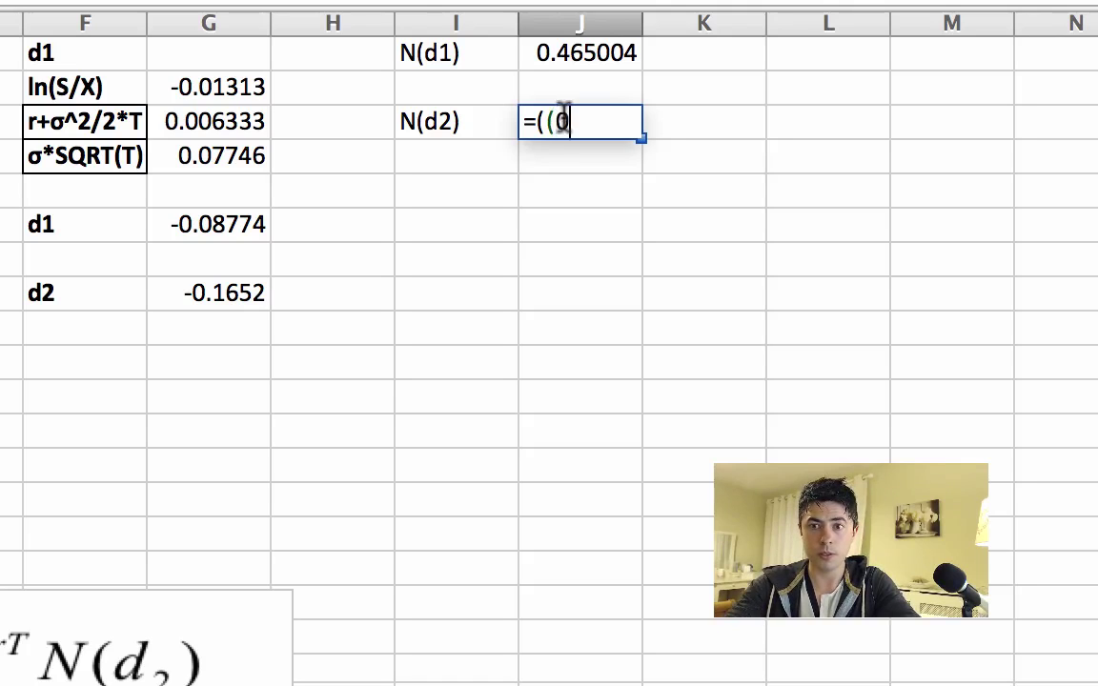
pyautogui.write('.4364')
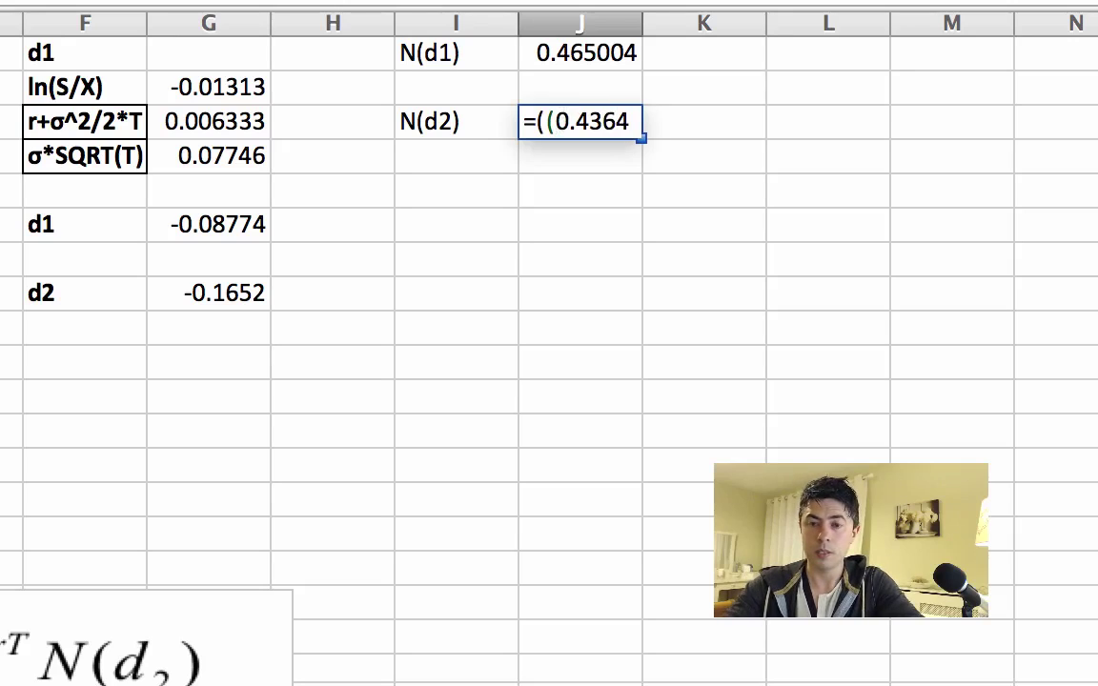
pyautogui.write('-(')
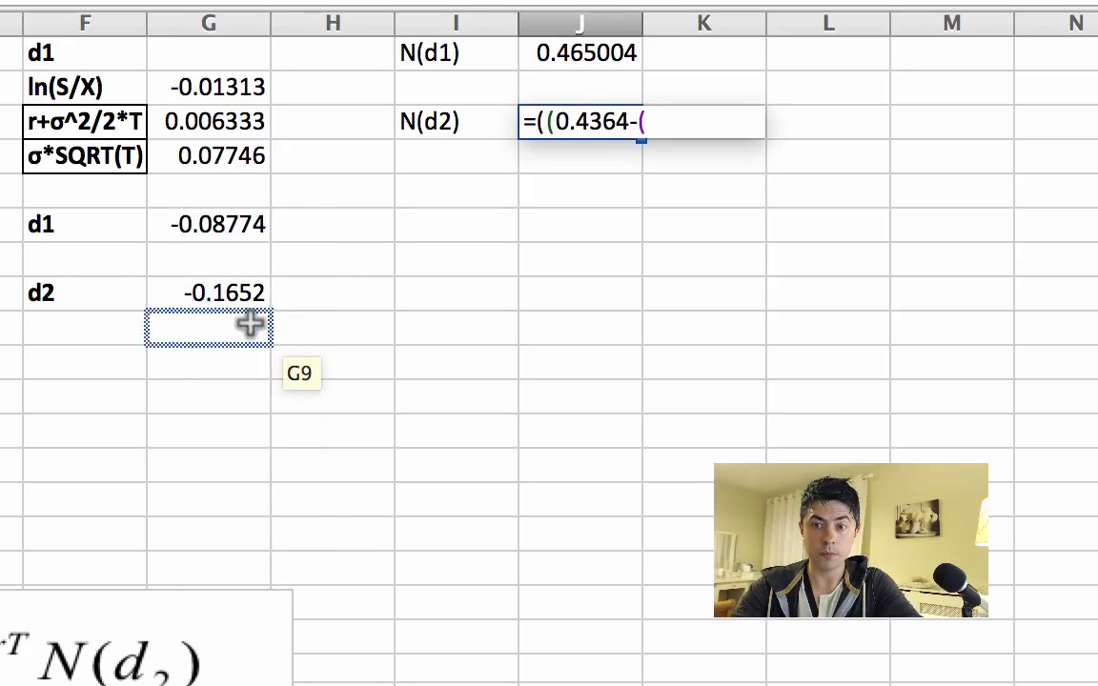
pyautogui.write('0.')
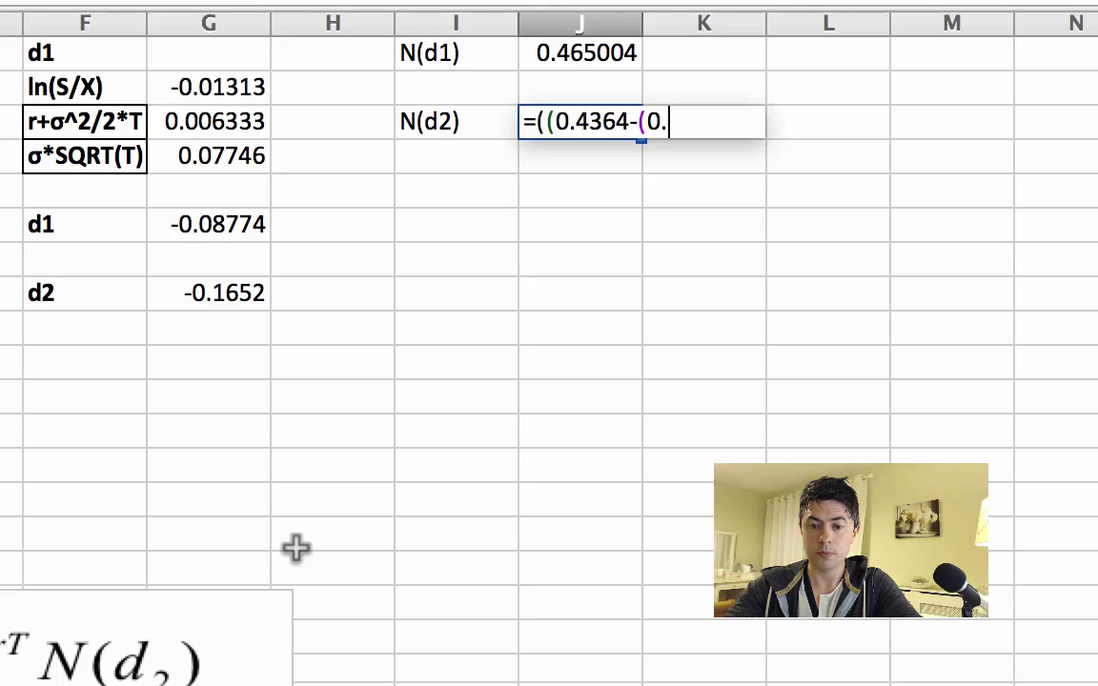
pyautogui.write('52*')
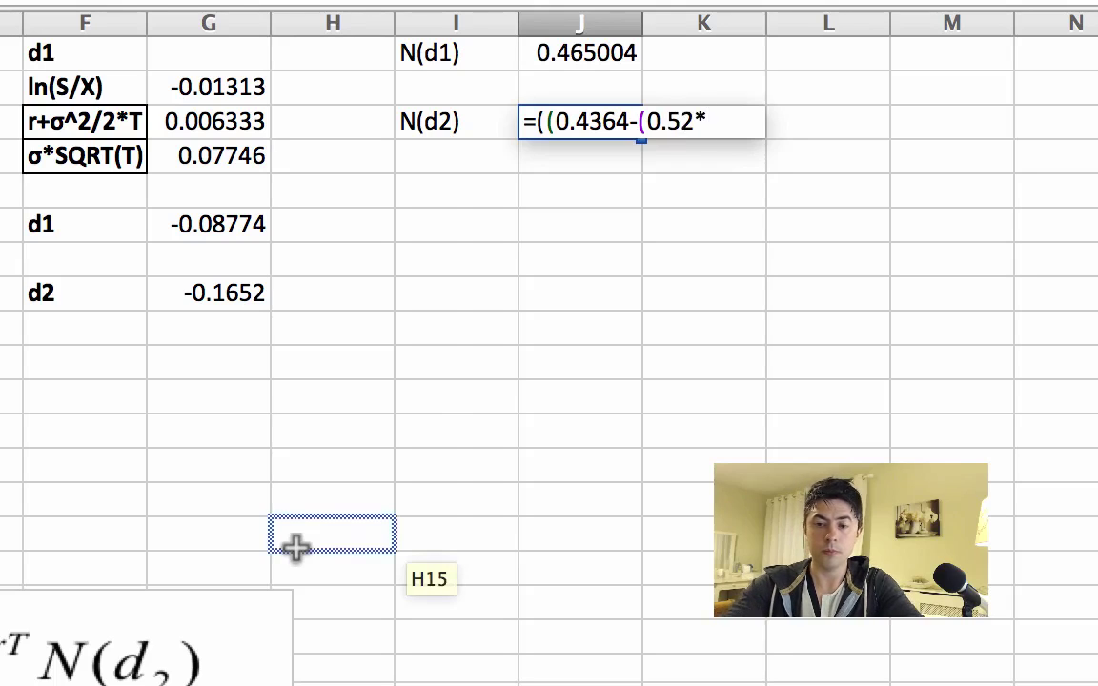
pyautogui.write('(')
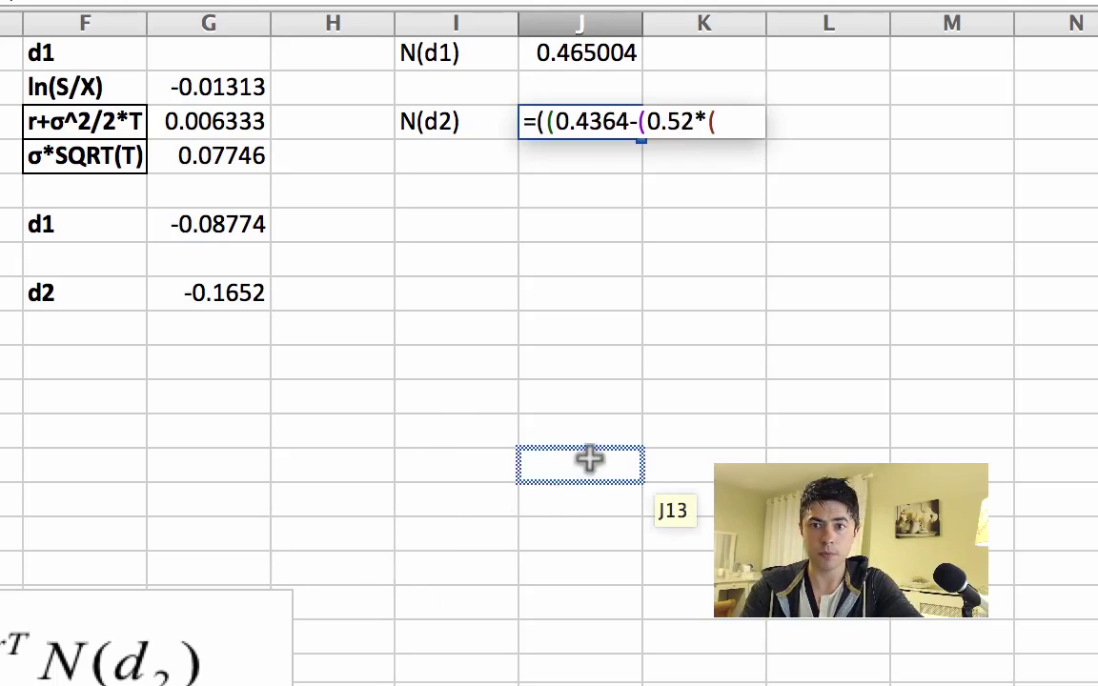
pyautogui.write('0.')
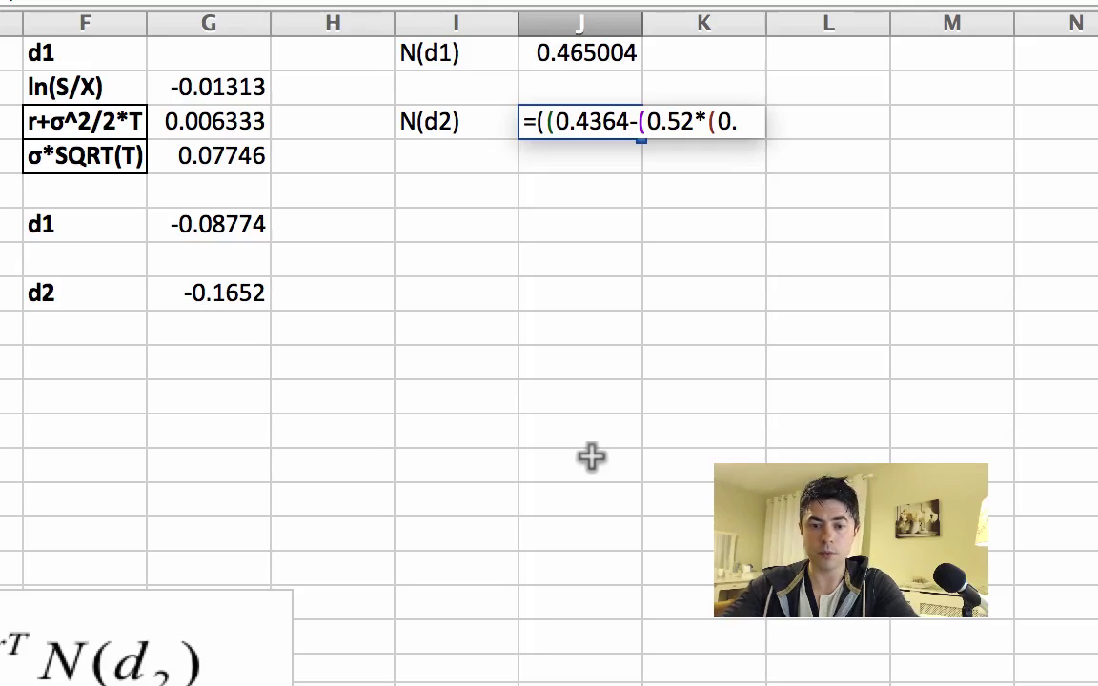
pyautogui.write('4364')
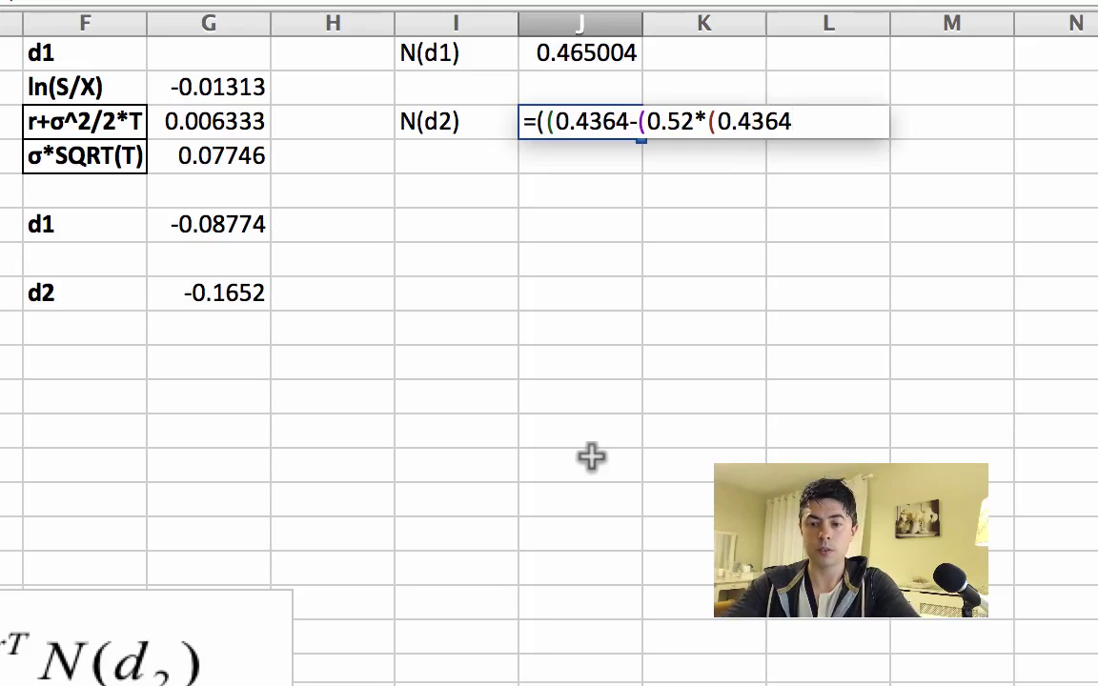
pyautogui.write('-')
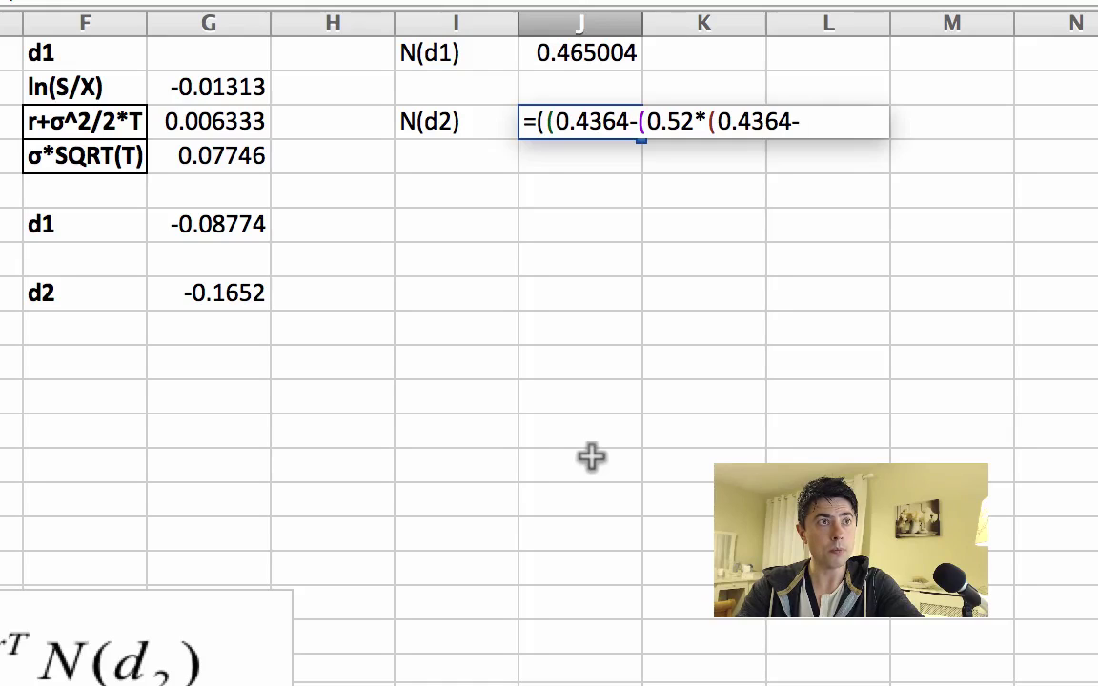
pyautogui.write('0')
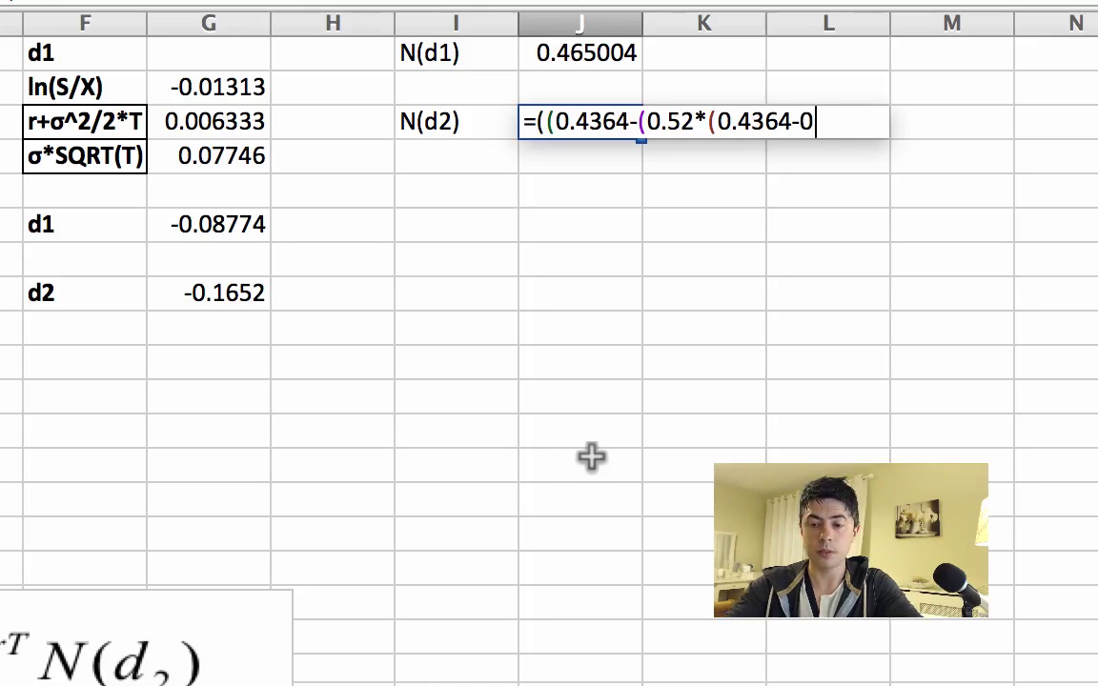
pyautogui.write('.4325)))')
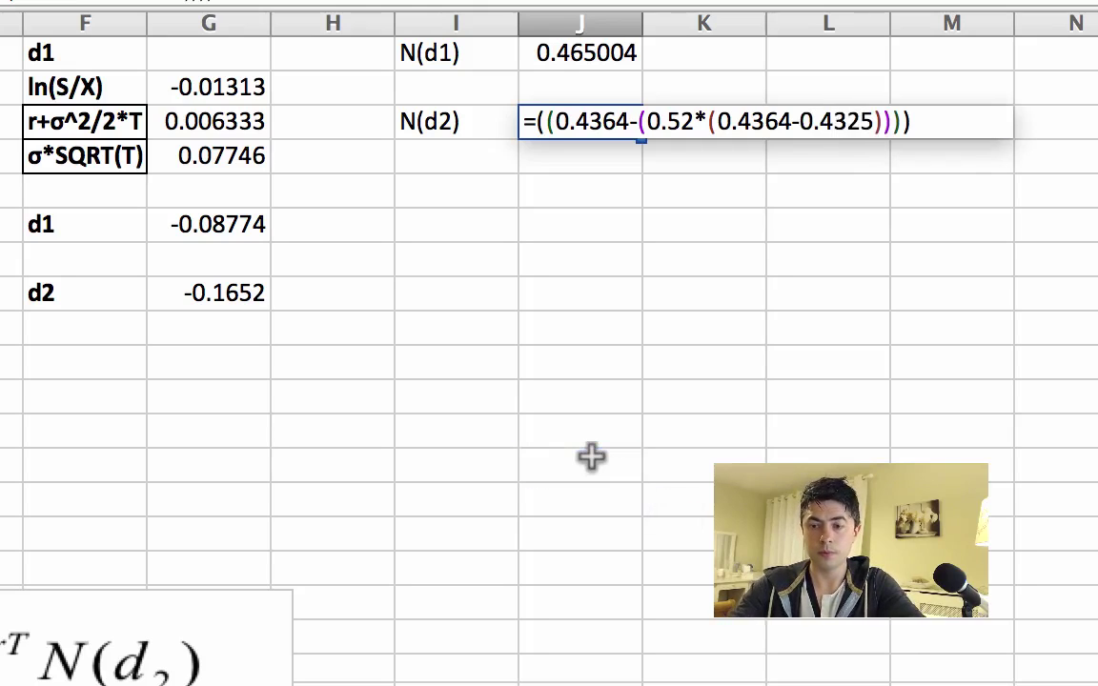
pyautogui.press('Return')
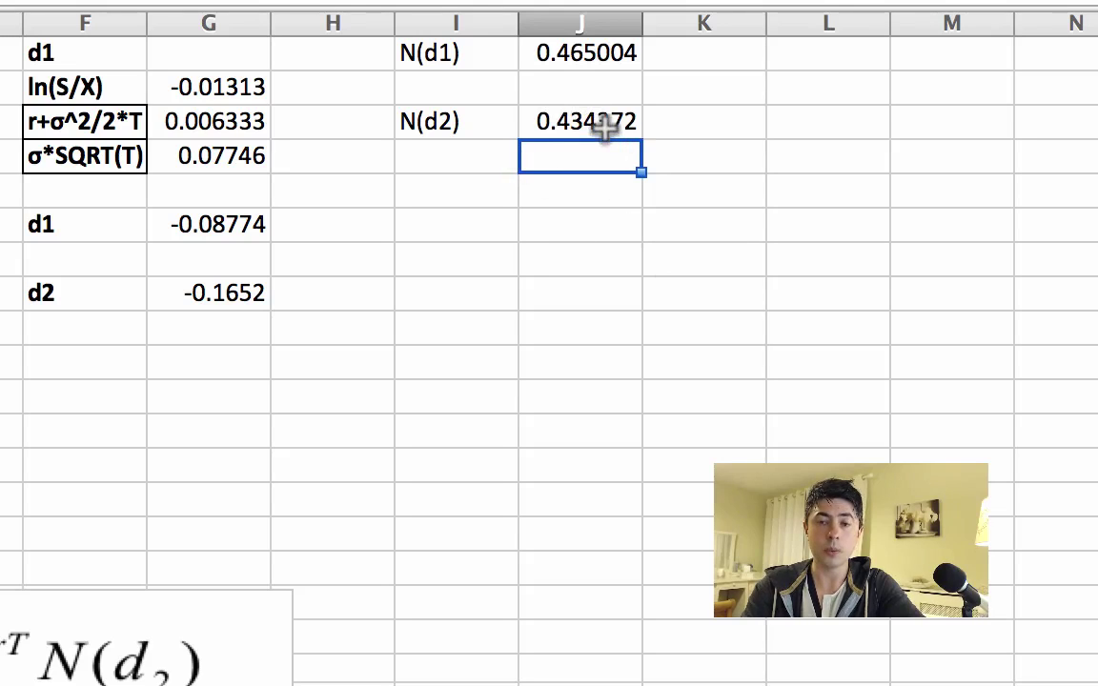
# Make the N(d1) and N(d2) labels in cells I1 to I3 bold
pyautogui.moveTo(489, 60); pyautogui.dragTo(458, 120)
pyautogui.press('super+b')
pyautogui.click(527, 264)
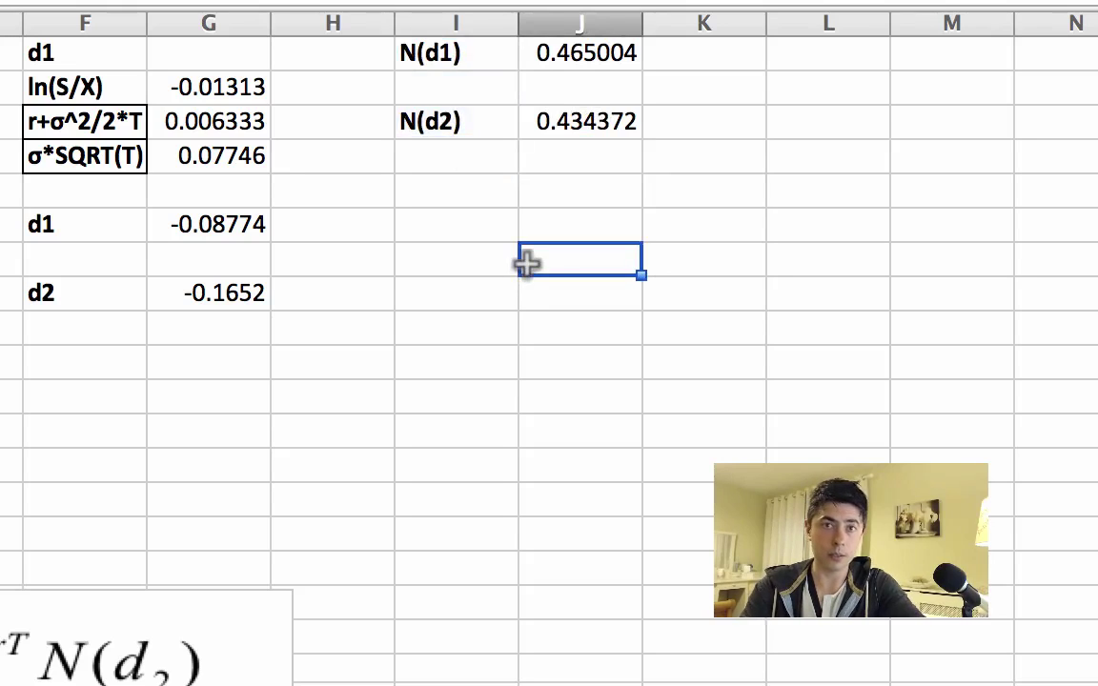
# Add the label Call in cell I6 and make it bold
pyautogui.click(473, 223)
pyautogui.write('Call')
pyautogui.click(588, 434)
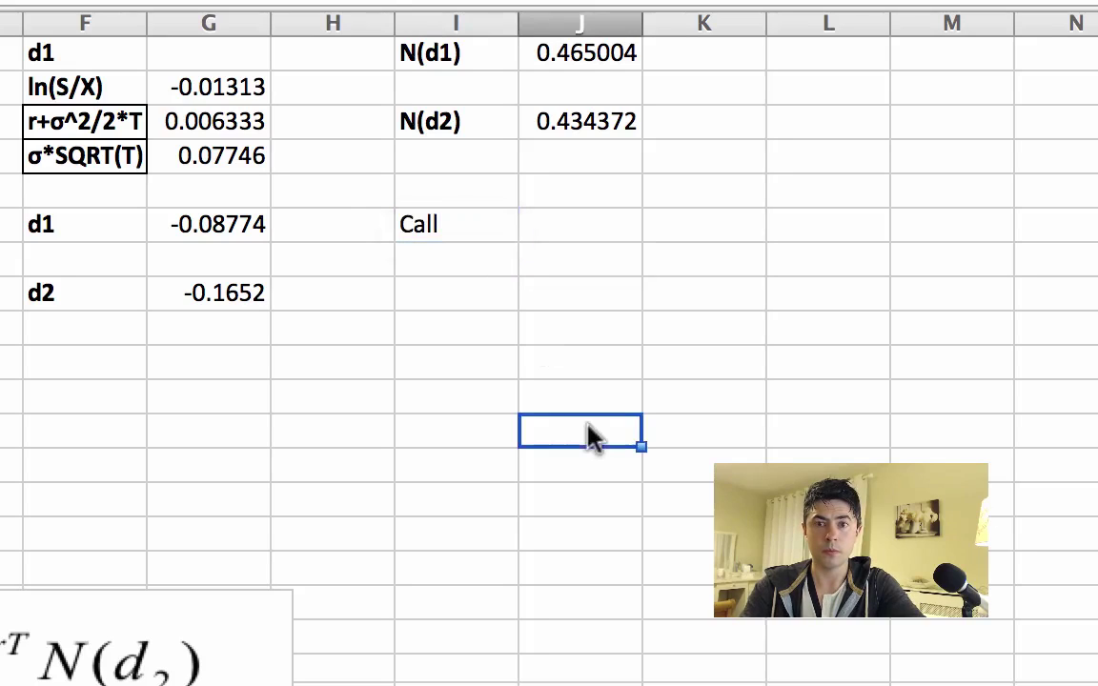
pyautogui.click(460, 226)
pyautogui.press('super+b')
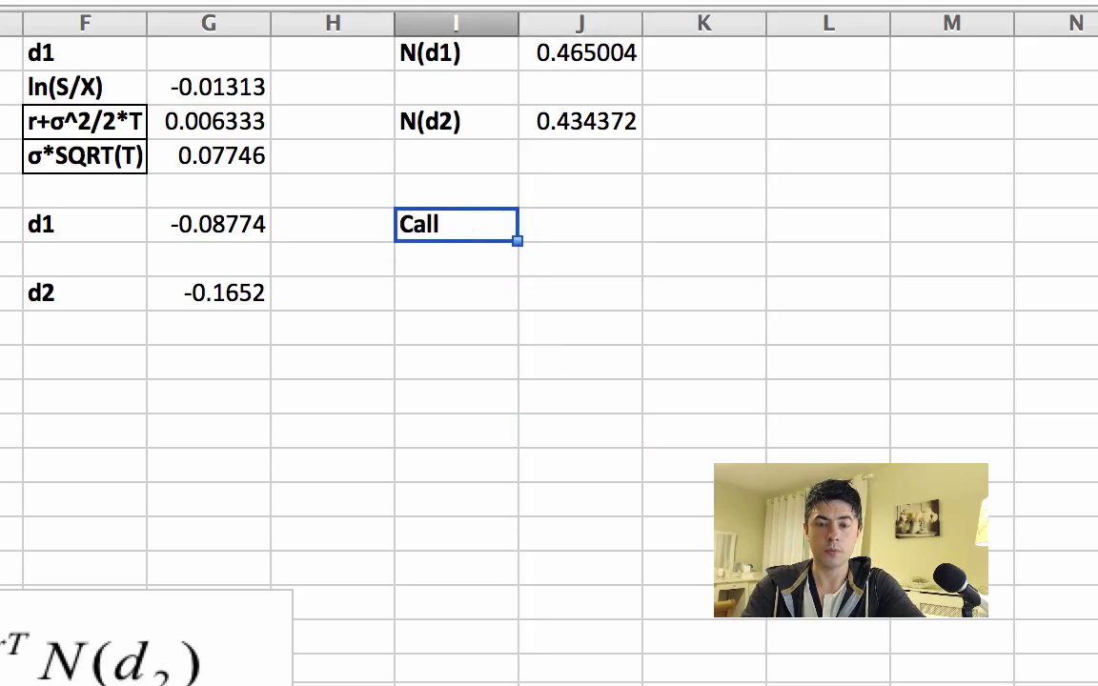
# Add the label SN(d1) in cell I7 and enter the formula =(D1*J1) in cell J7
pyautogui.click(451, 255)
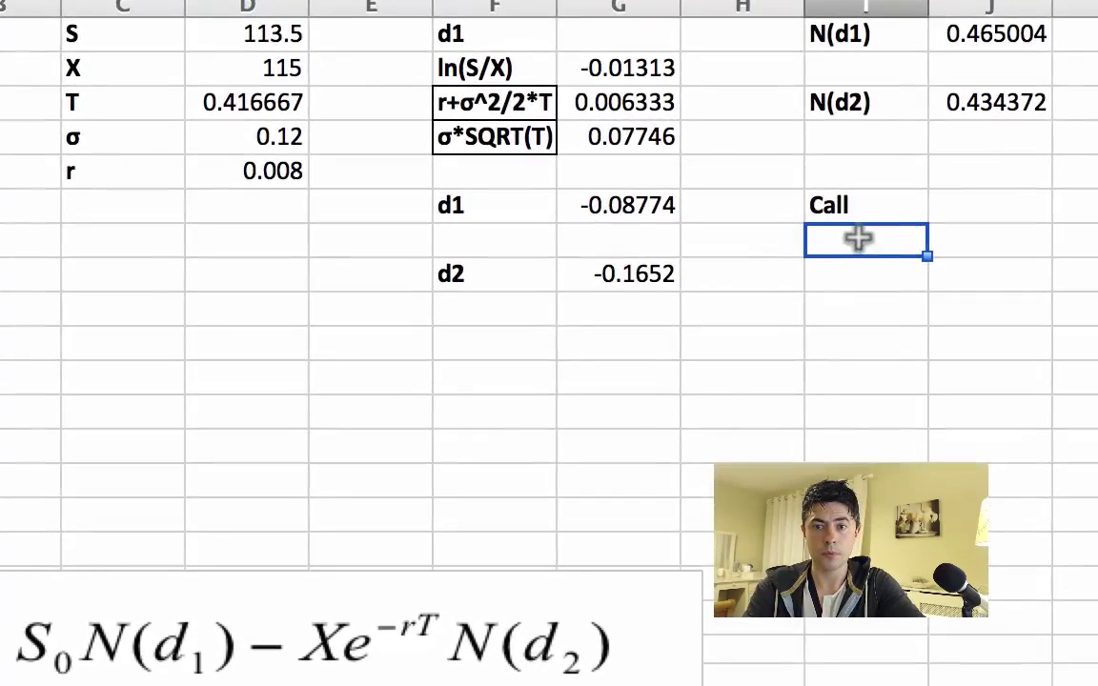
pyautogui.write('SN(d1)')
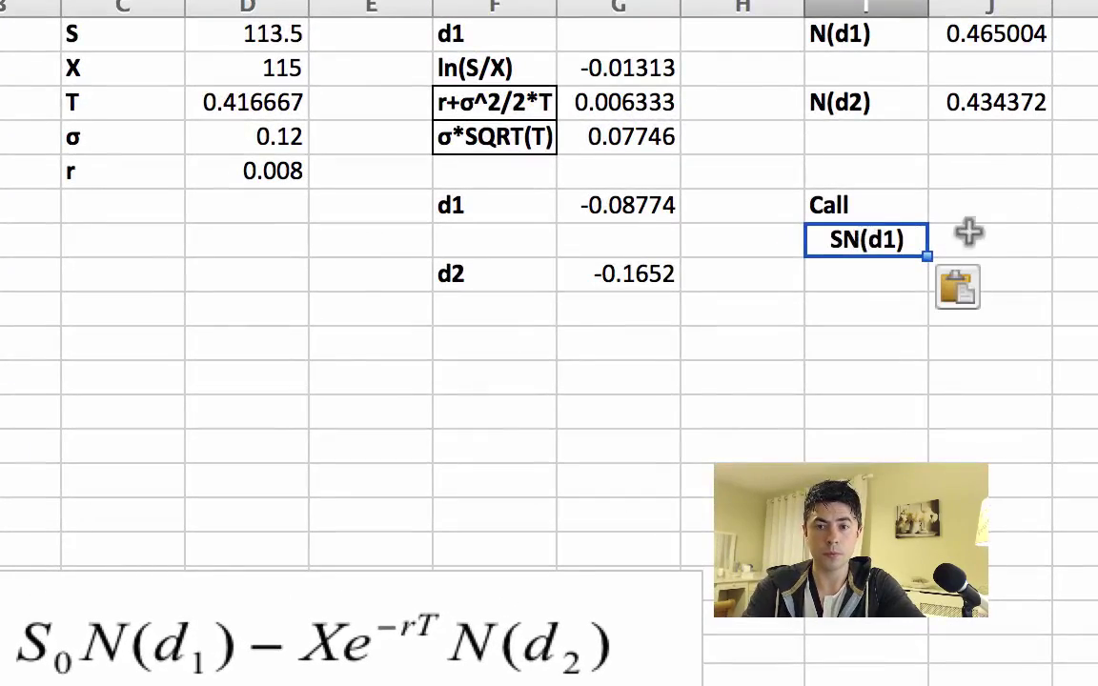
pyautogui.click(1005, 225)
pyautogui.write('=(')
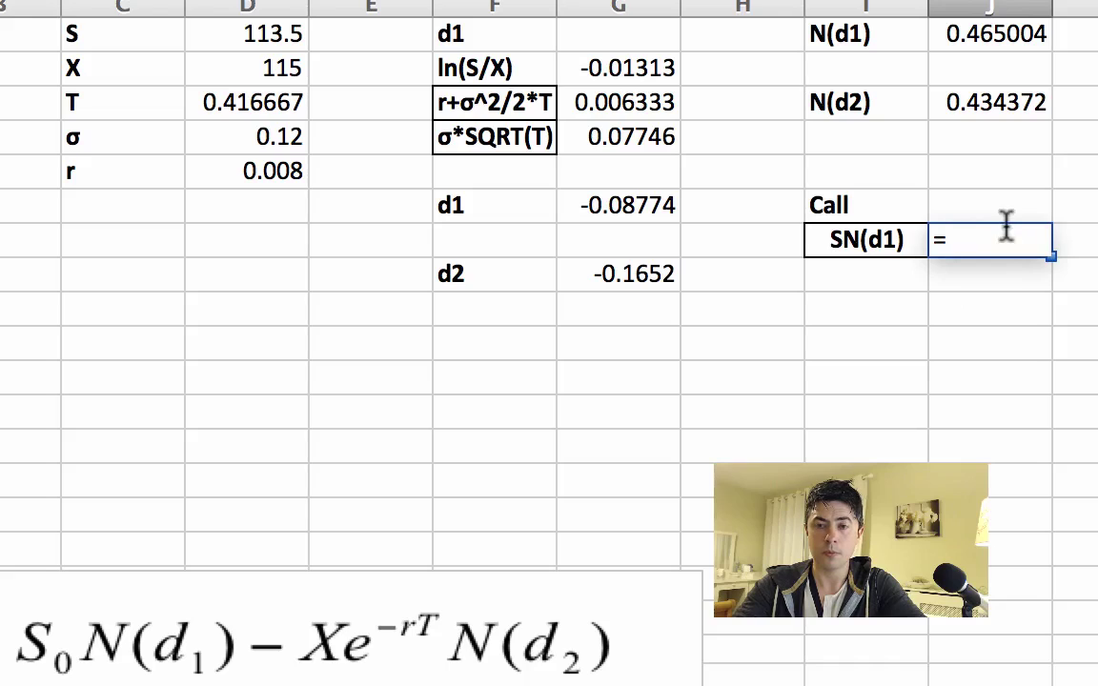
pyautogui.click(265, 42)
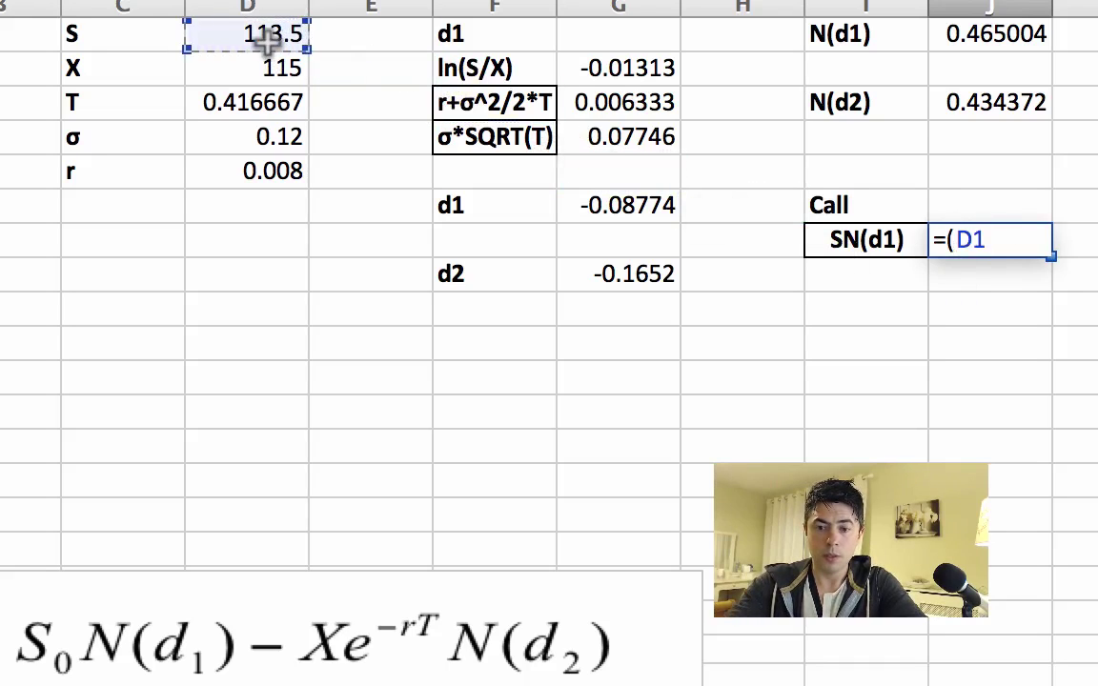
pyautogui.write('*')
pyautogui.click(991, 35)
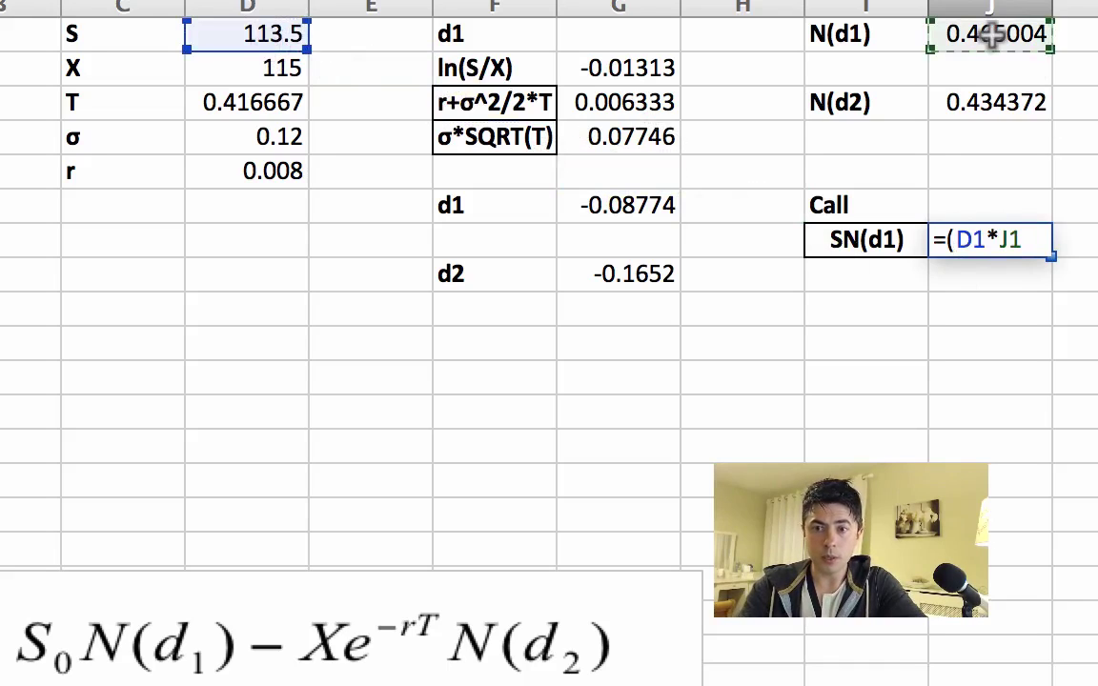
pyautogui.write(')')
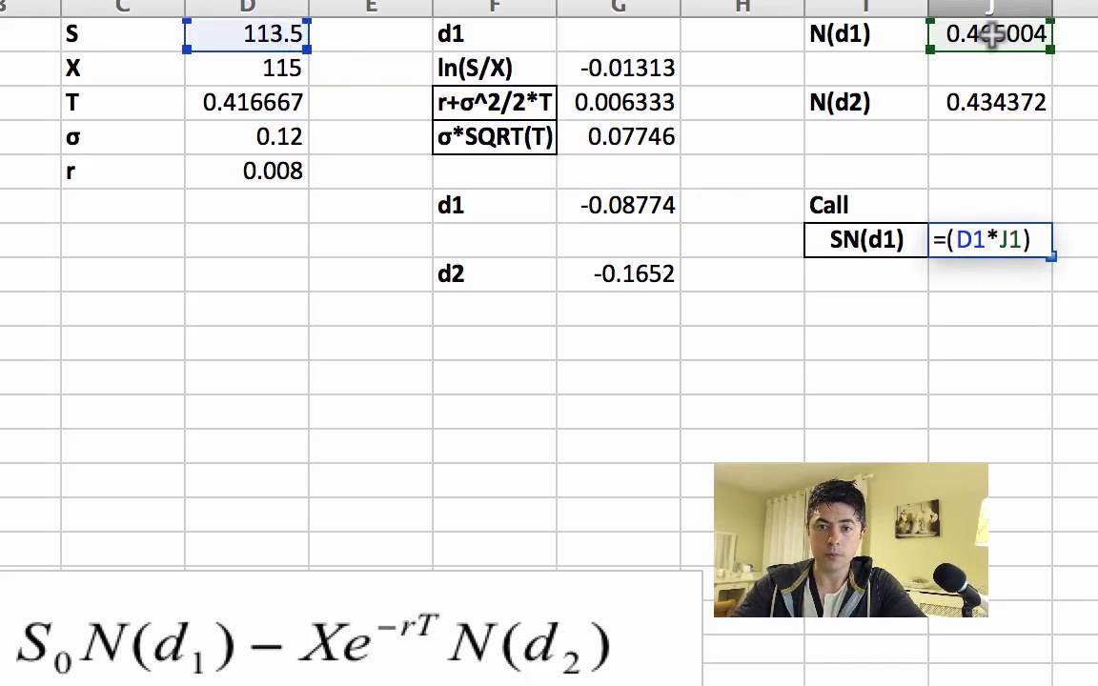
pyautogui.press('Return')
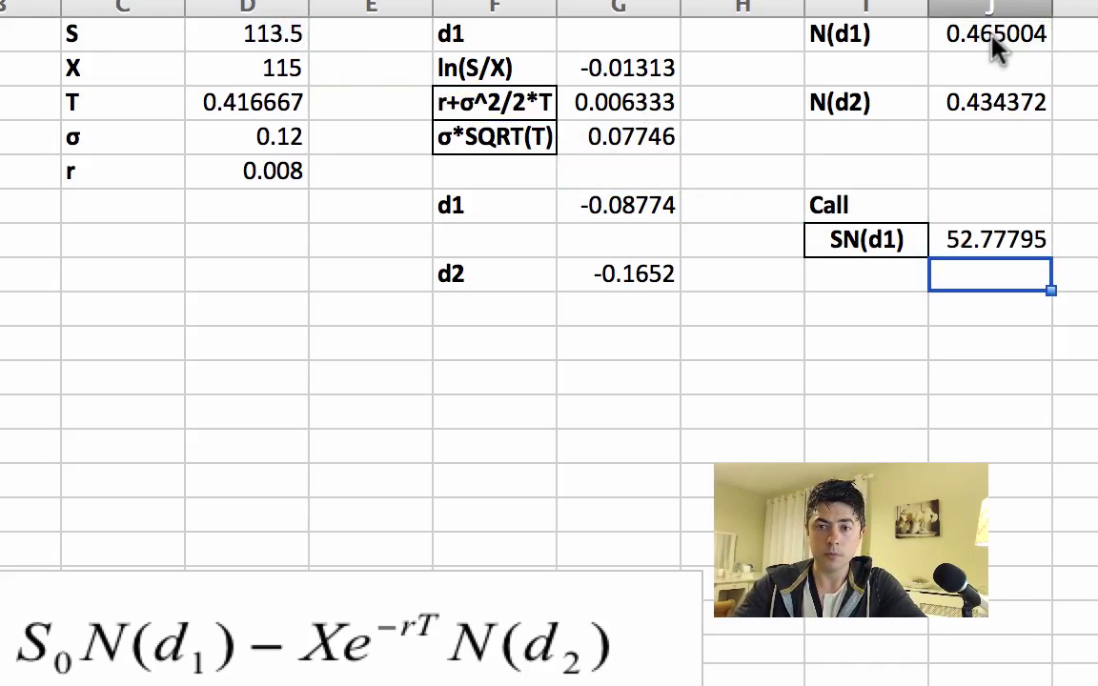
# Add the label Xe^-rt in cell I8 and enter the formula =((D2*(2.71828^(-D5*D3)))) in cell J8
pyautogui.click(871, 276)
pyautogui.hotkey('ctrl', 'v')
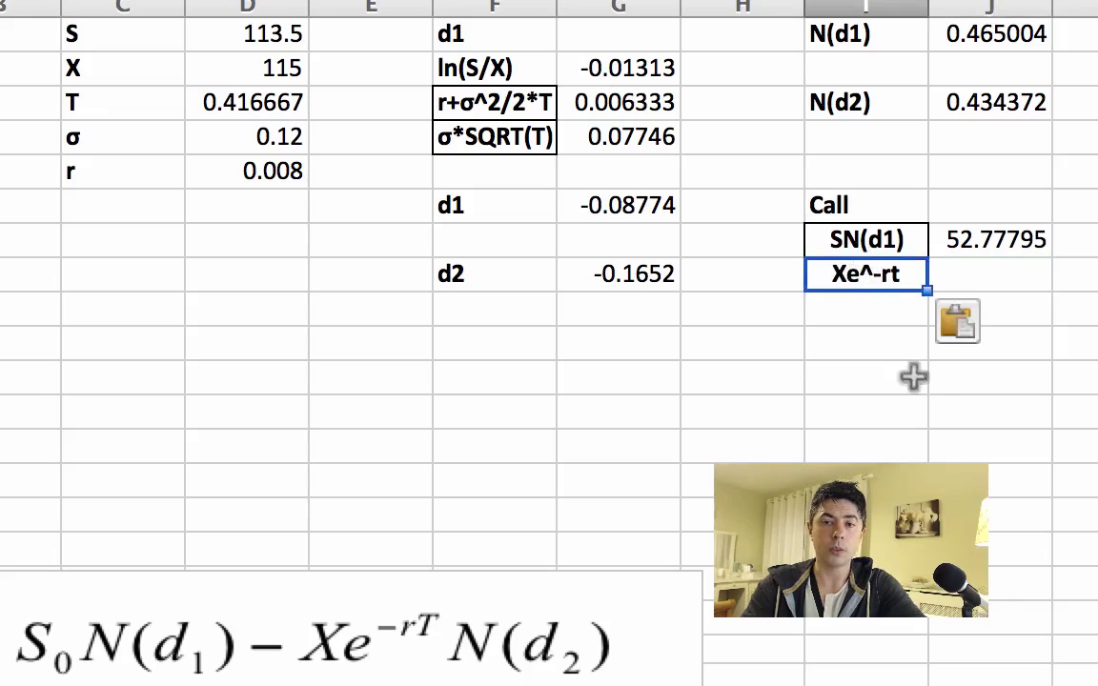
pyautogui.click(1002, 279)
pyautogui.write('=(')
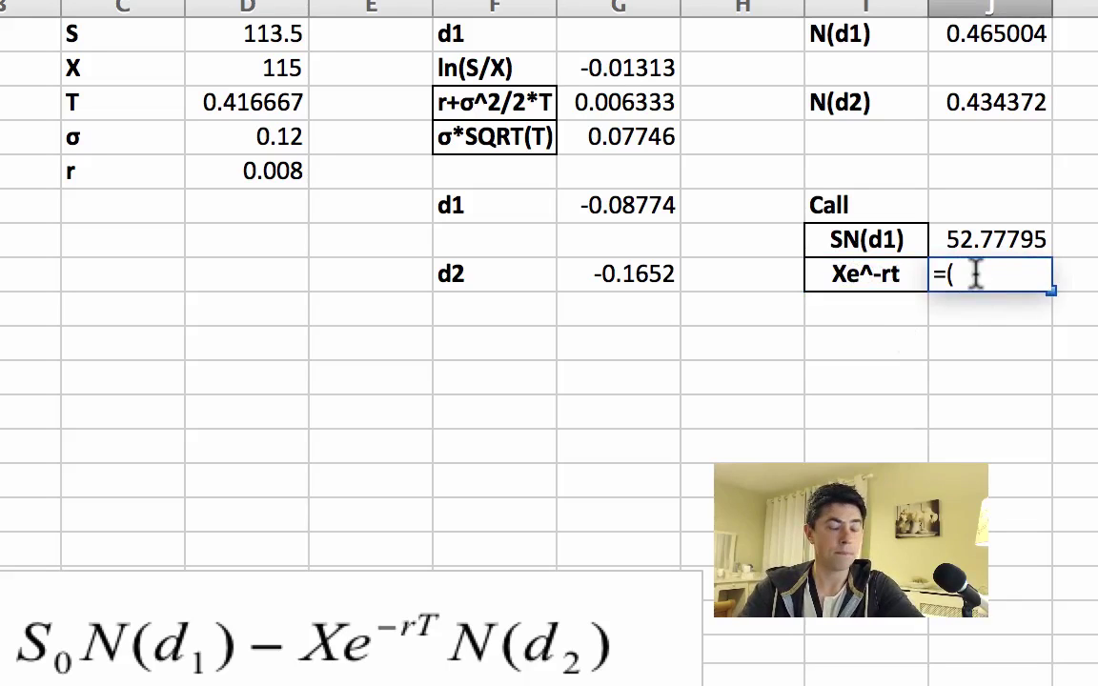
pyautogui.write('(')
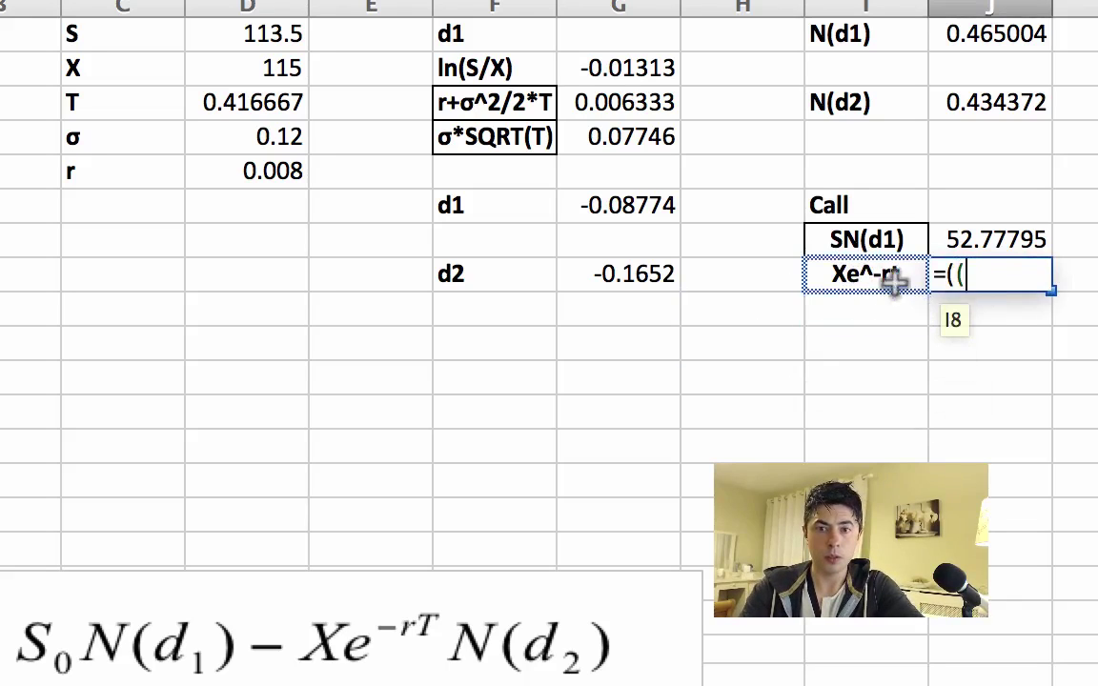
pyautogui.click(276, 64)
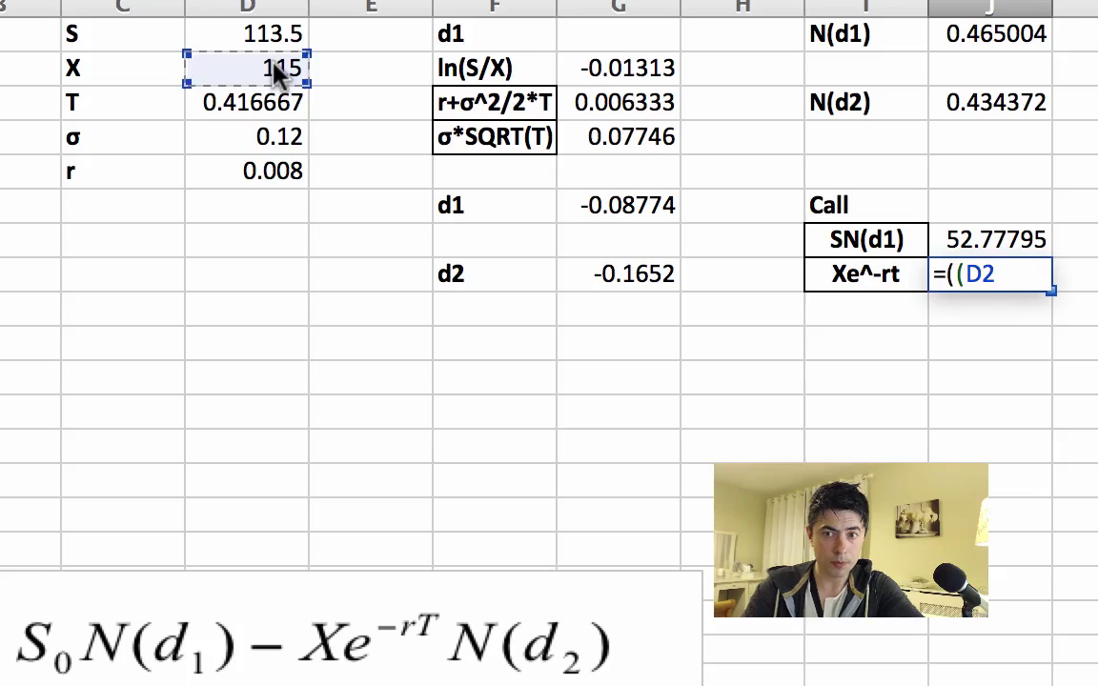
pyautogui.write('*')
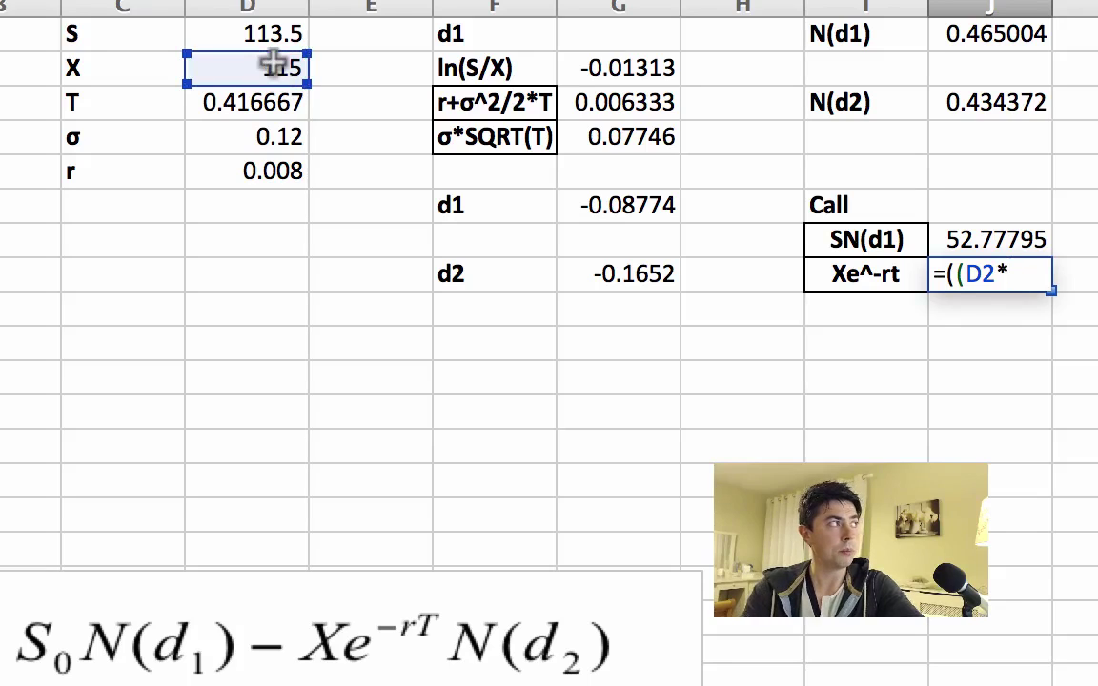
pyautogui.write('(')
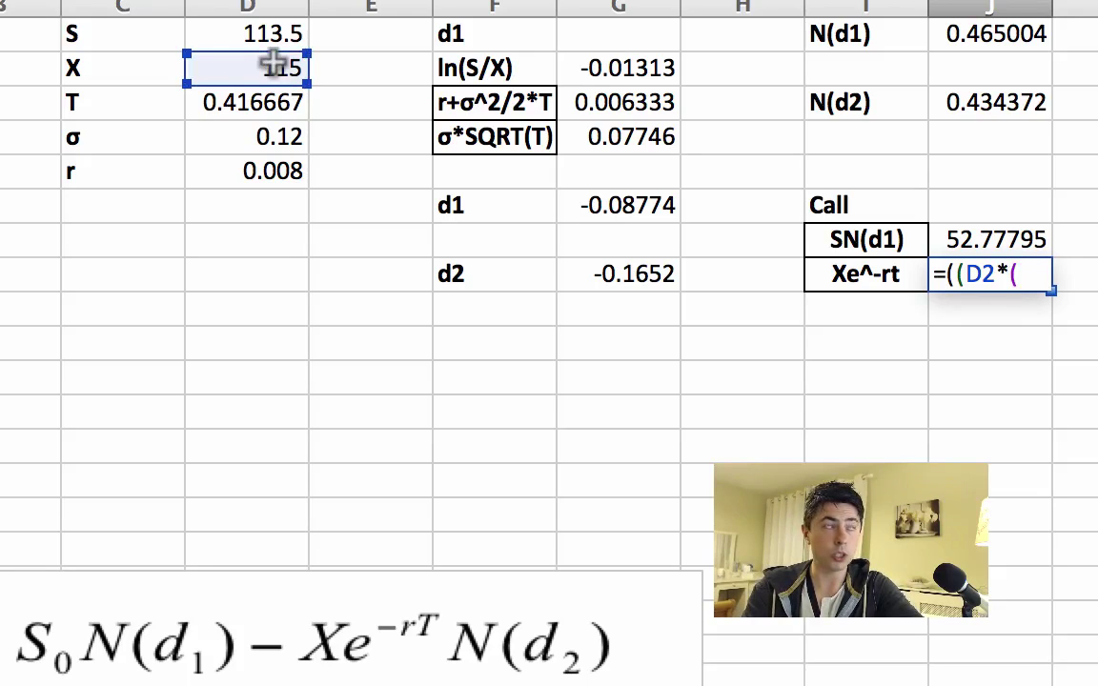
pyautogui.write('2')
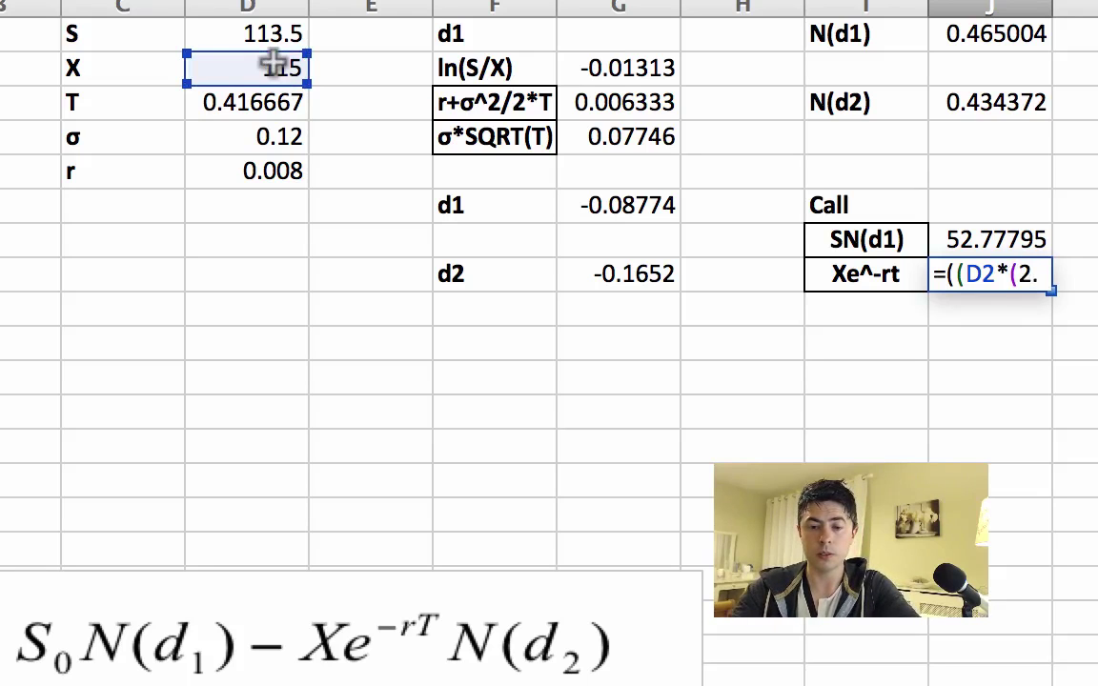
pyautogui.write('.')
pyautogui.write('71828')
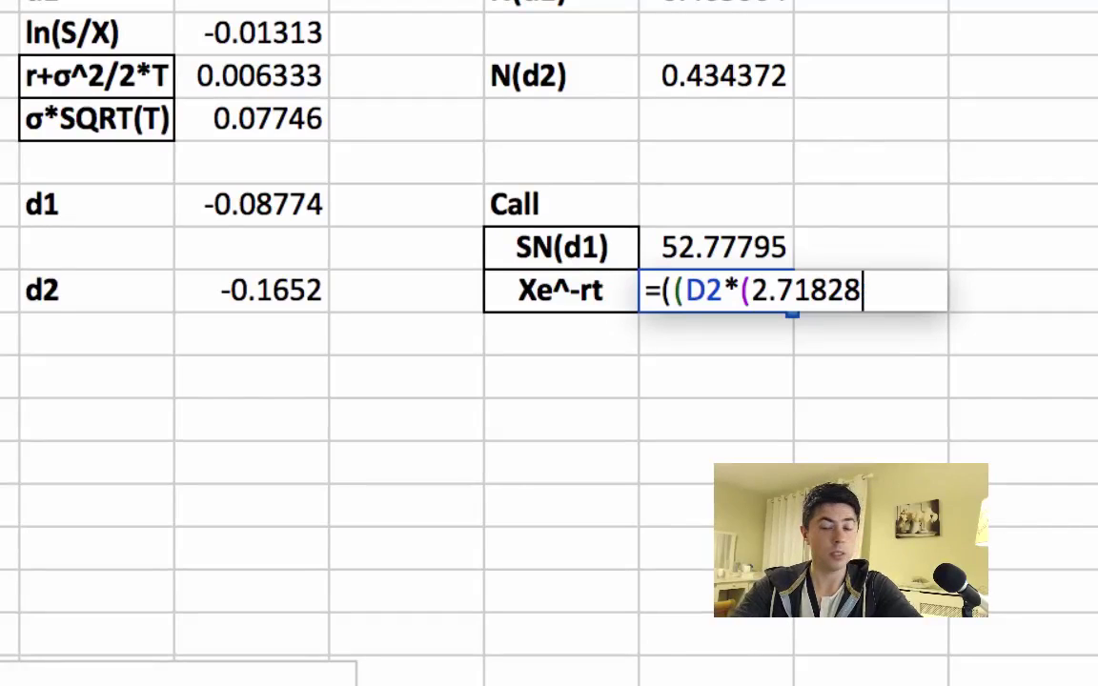
pyautogui.write('^(')
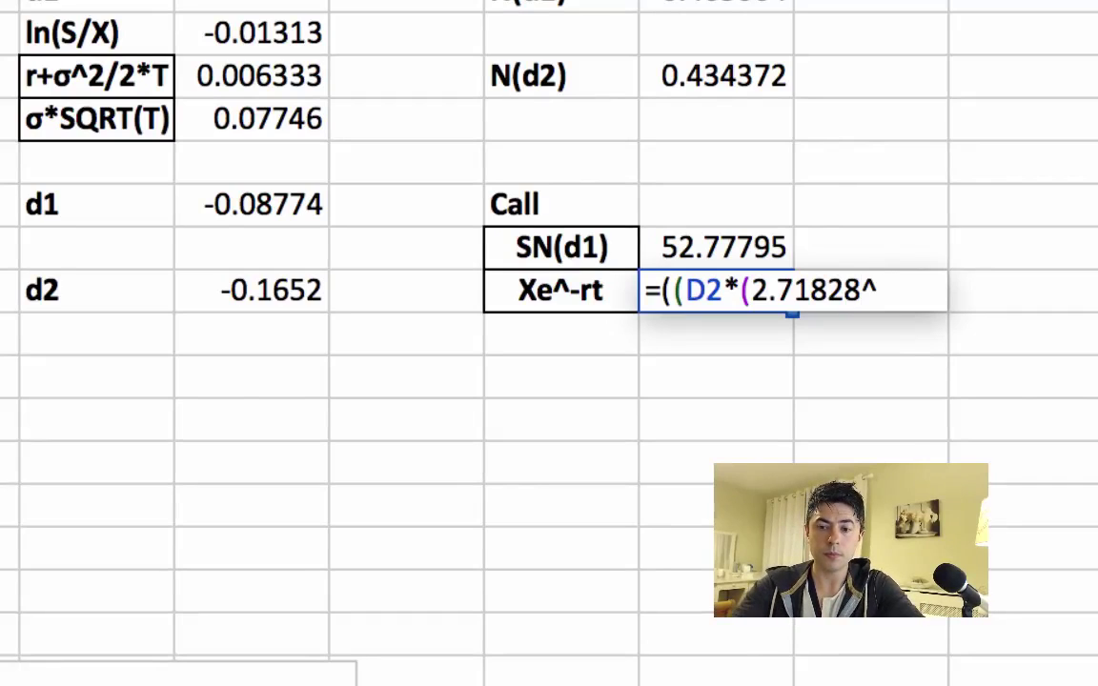
pyautogui.write('-')
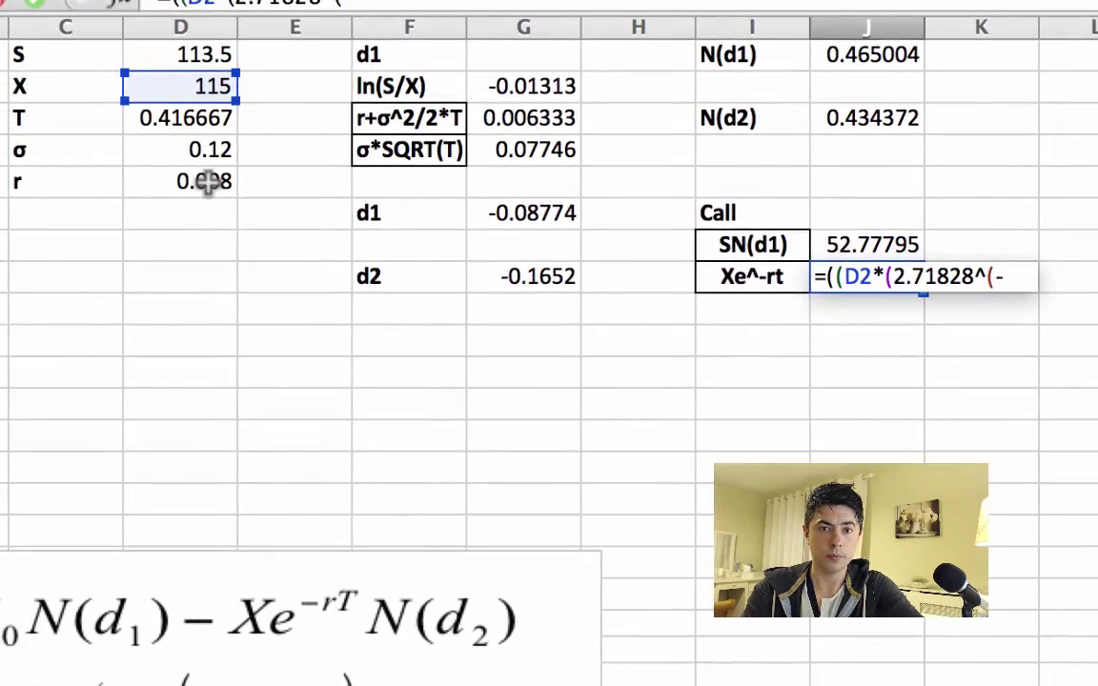
pyautogui.click(205, 182)
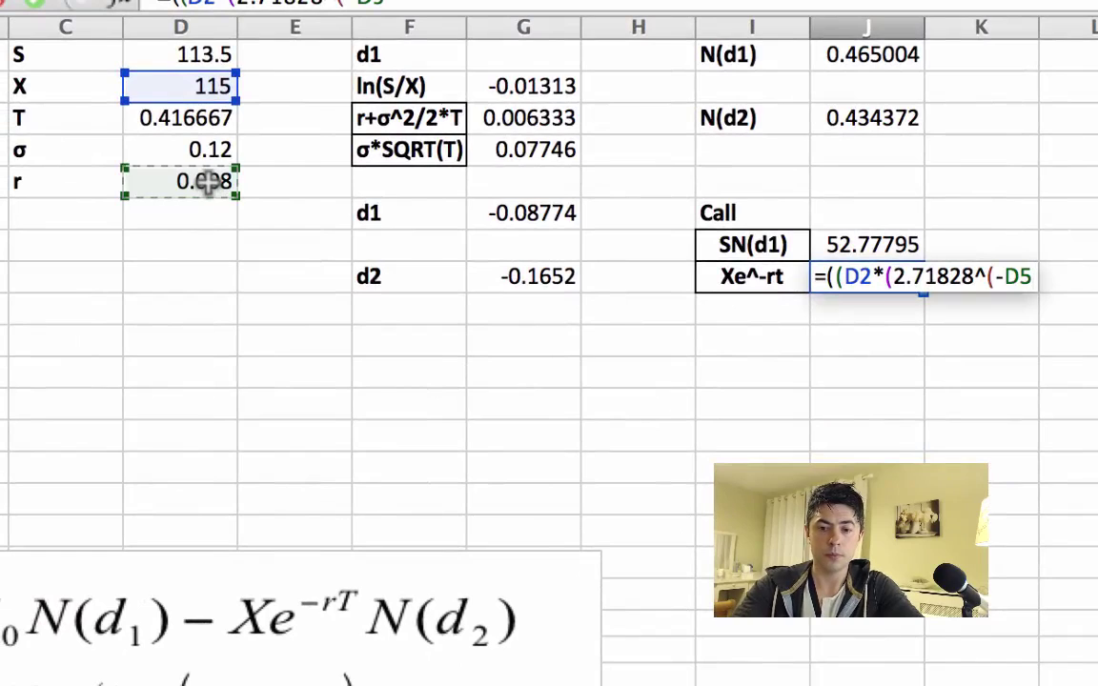
pyautogui.write('*')
pyautogui.click(198, 117)
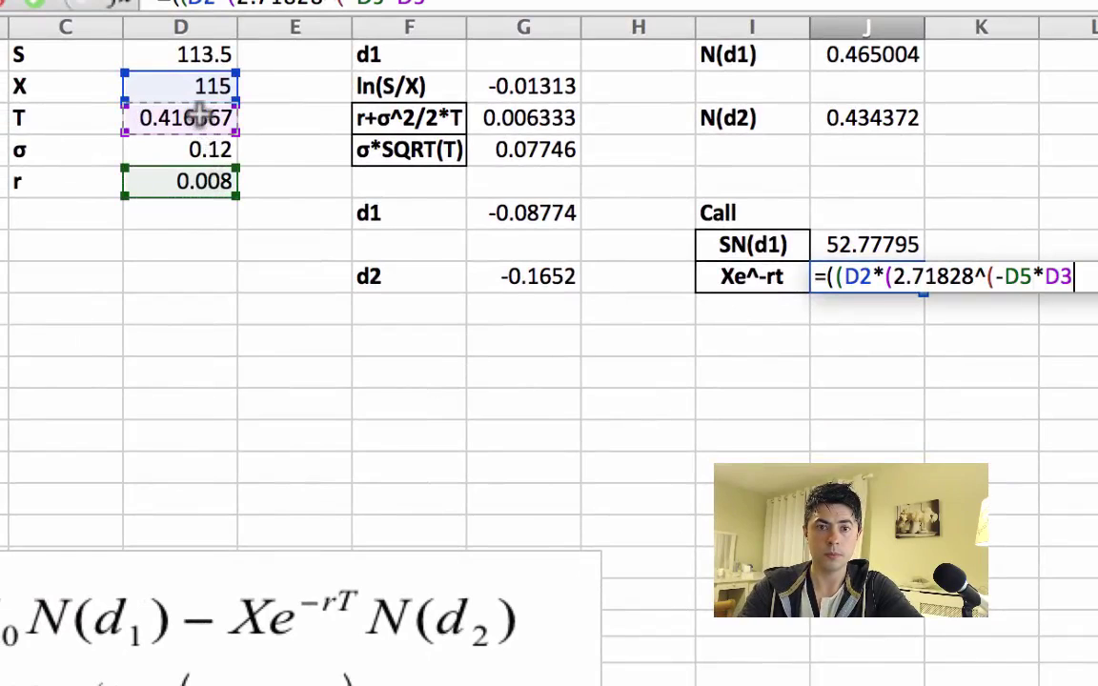
pyautogui.write('))')
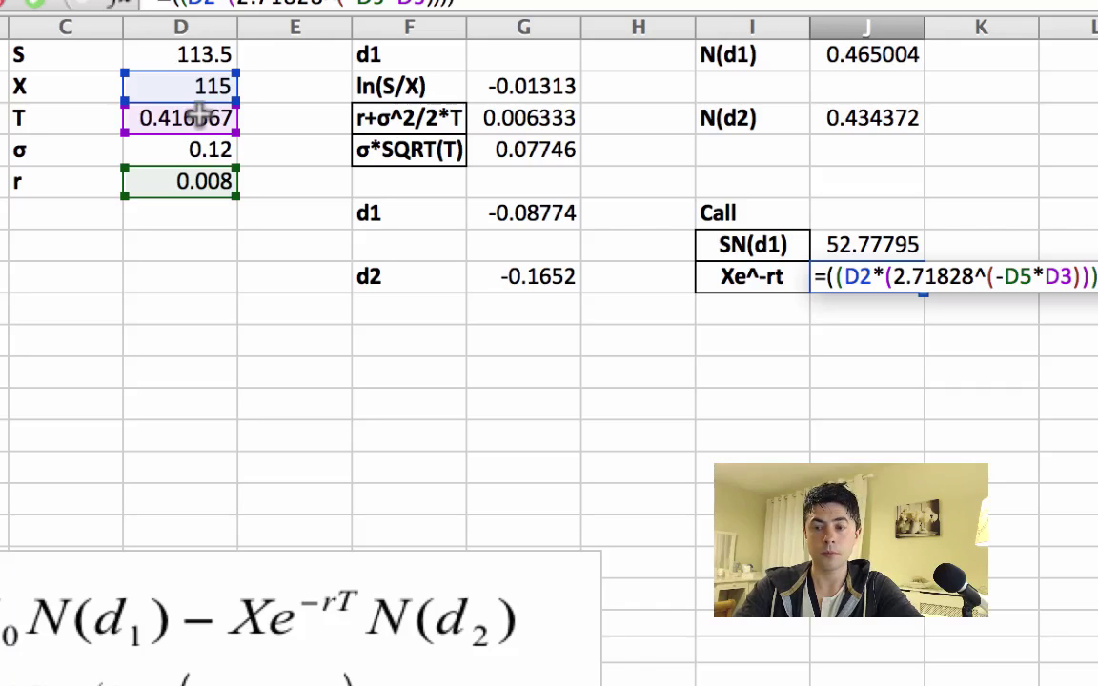
pyautogui.press('Return')
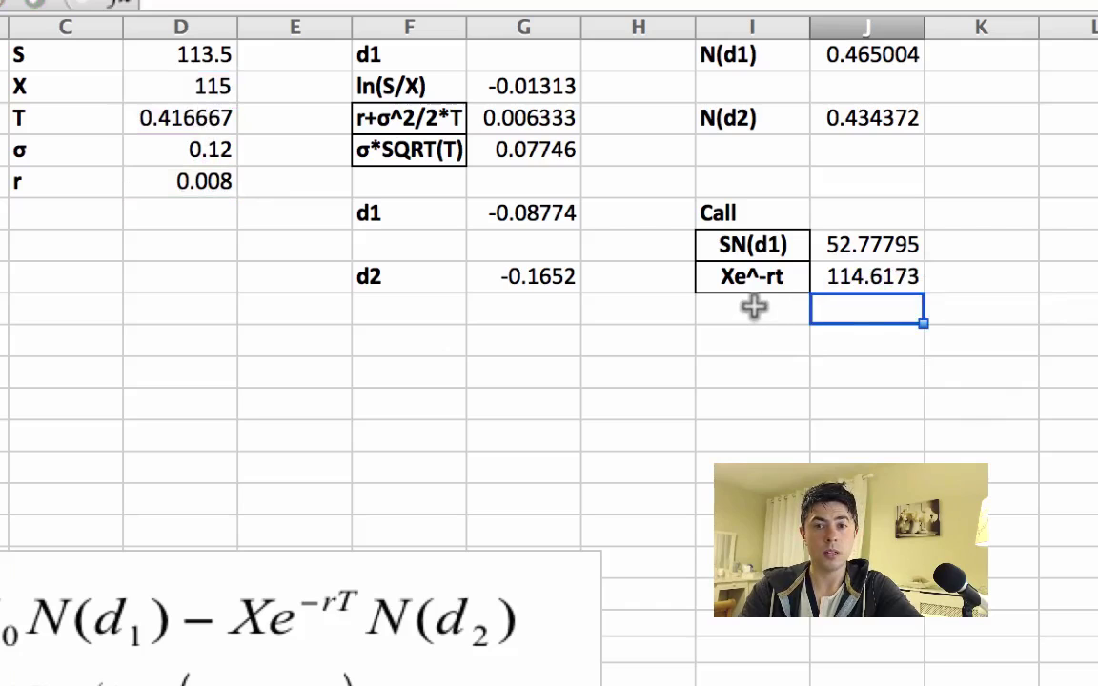
# Copy the N(d2) label from I3 into cell I9 and reference its value with =J3 in cell J9
pyautogui.click(752, 306)
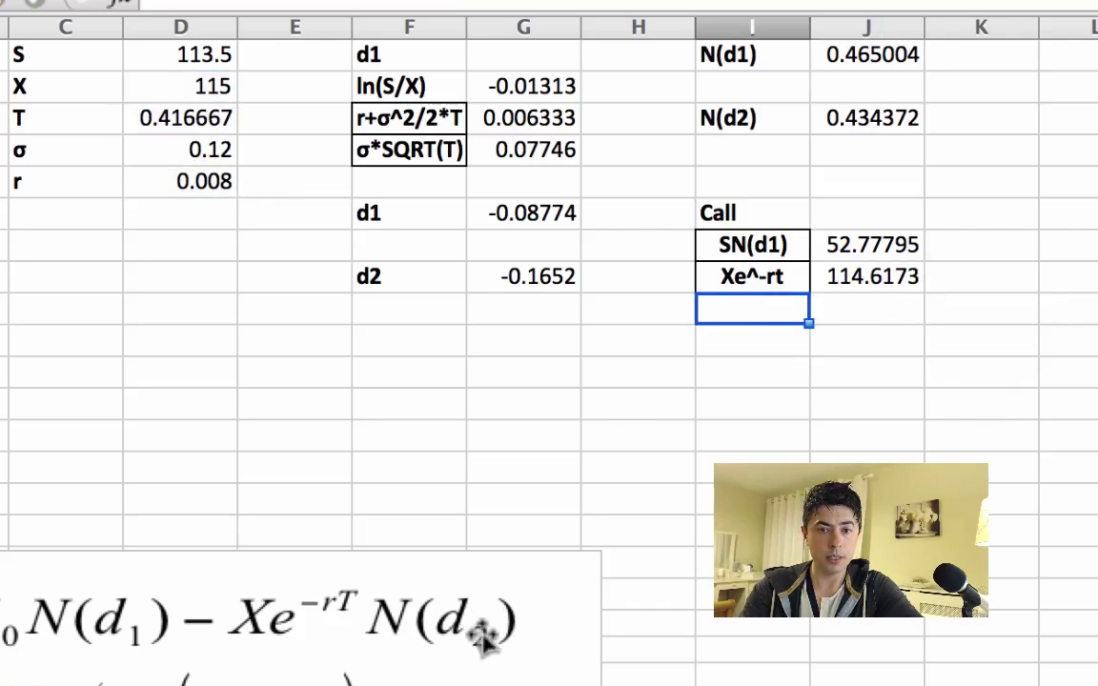
pyautogui.click(762, 117)
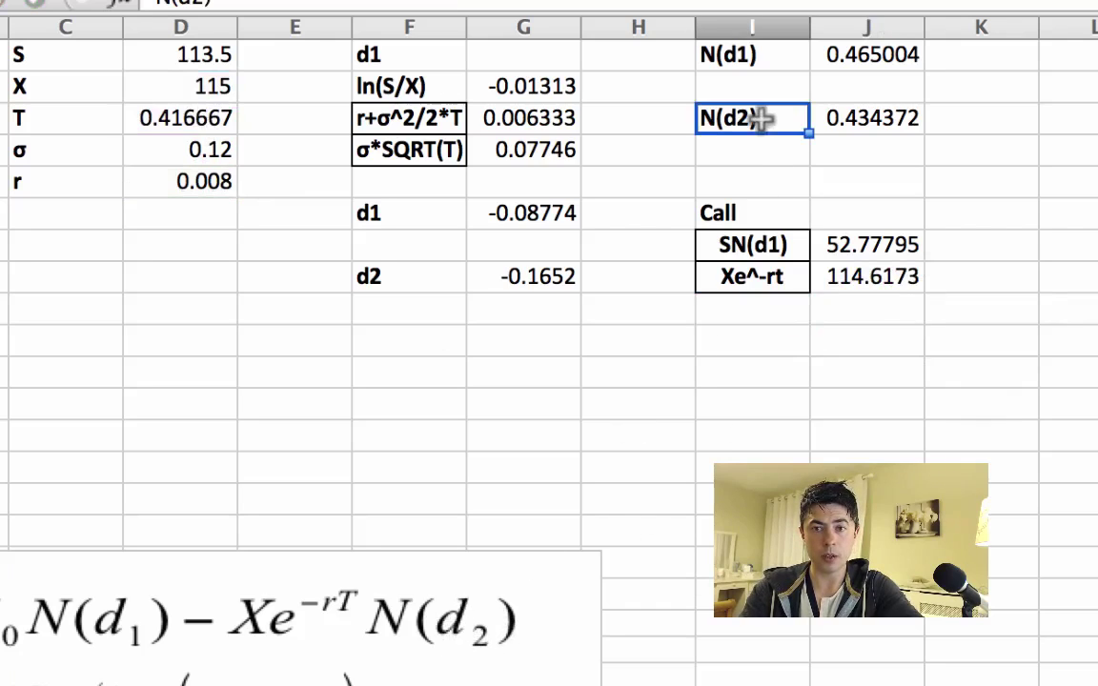
pyautogui.press('super+c')
pyautogui.click(759, 309)
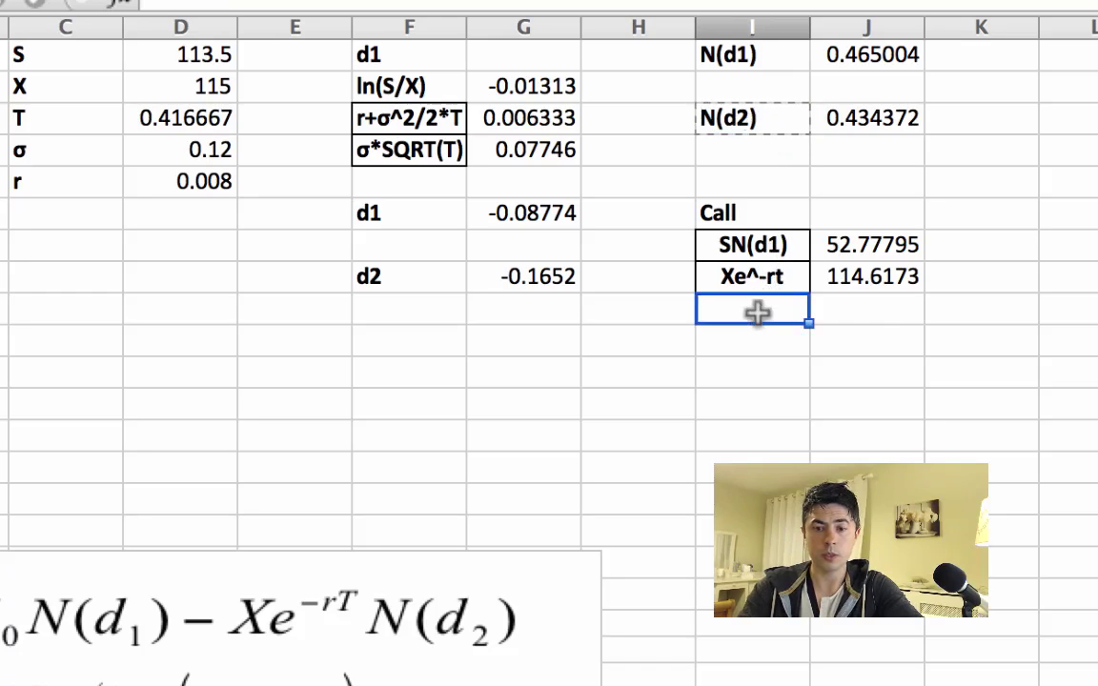
pyautogui.press('super+v')
pyautogui.click(894, 308)
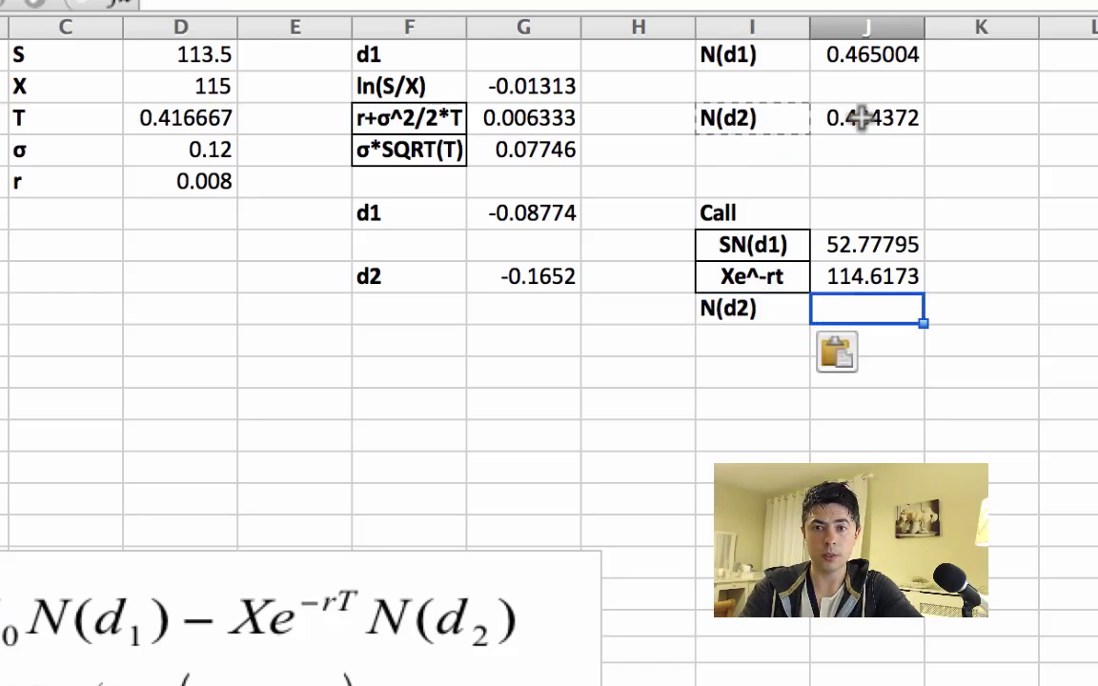
pyautogui.write('=')
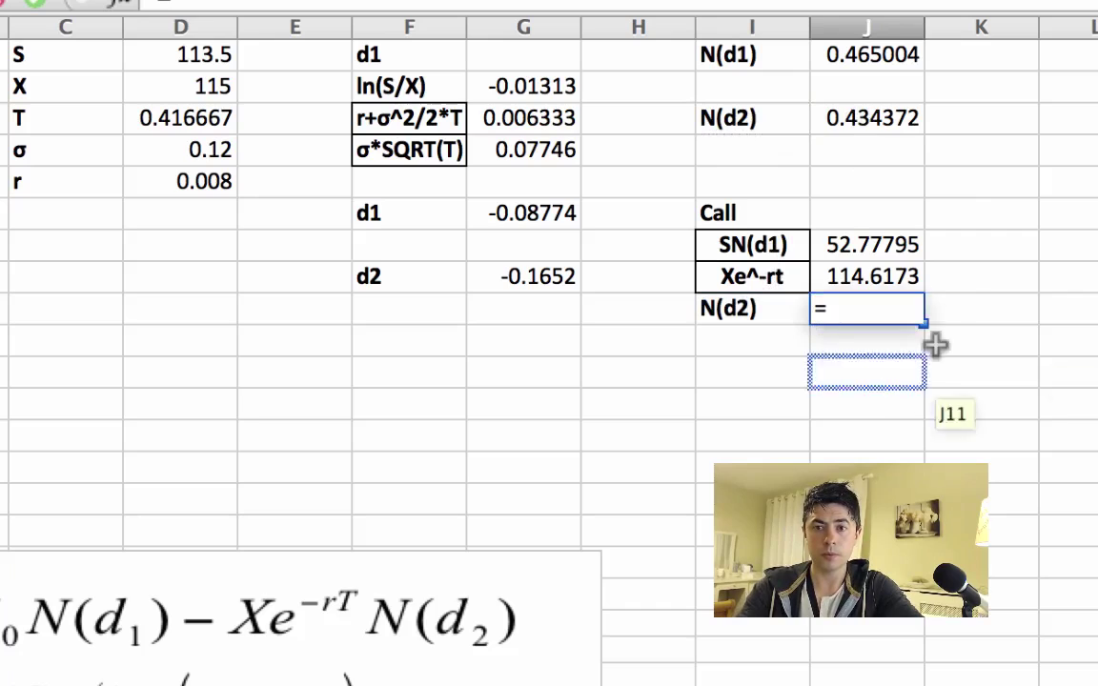
pyautogui.click(886, 105)
pyautogui.press('Return')
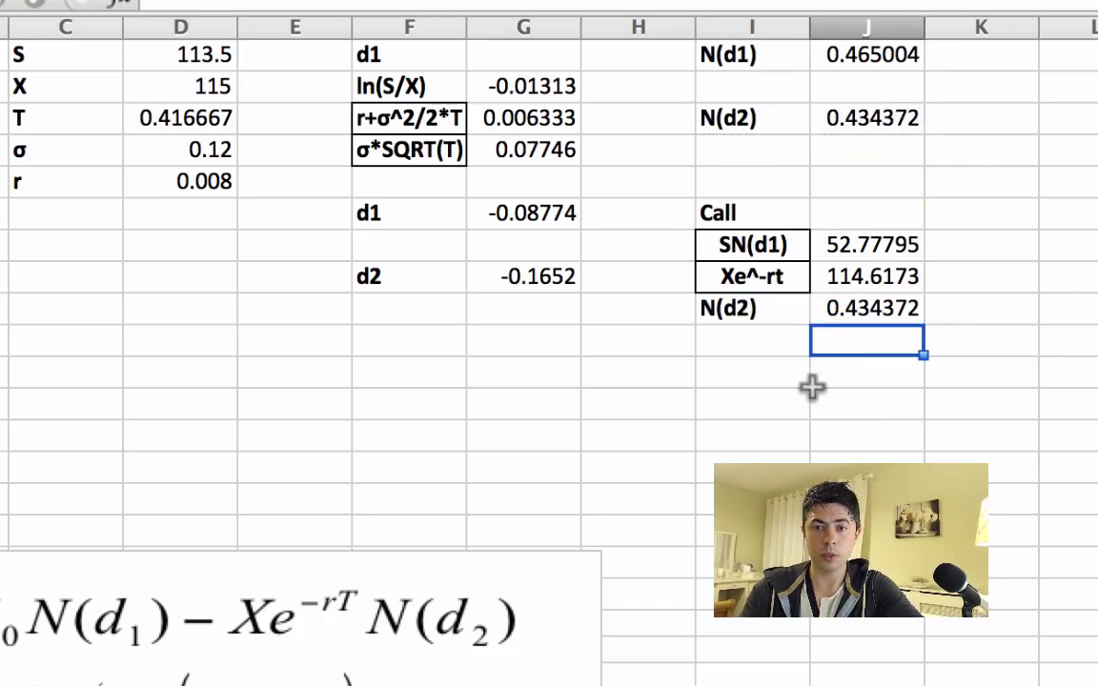
# Add the label c in cell I11 and enter the call price formula =(J7-(J8*J9)) in cell J11
pyautogui.click(772, 370)
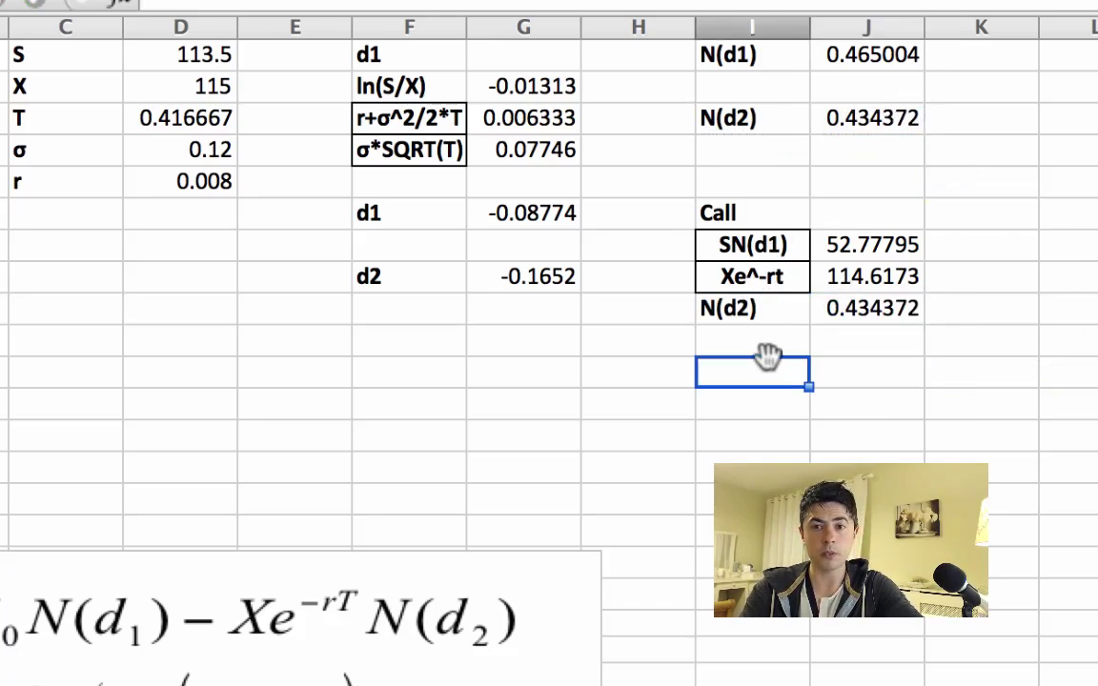
pyautogui.write('c')
pyautogui.click(867, 384)
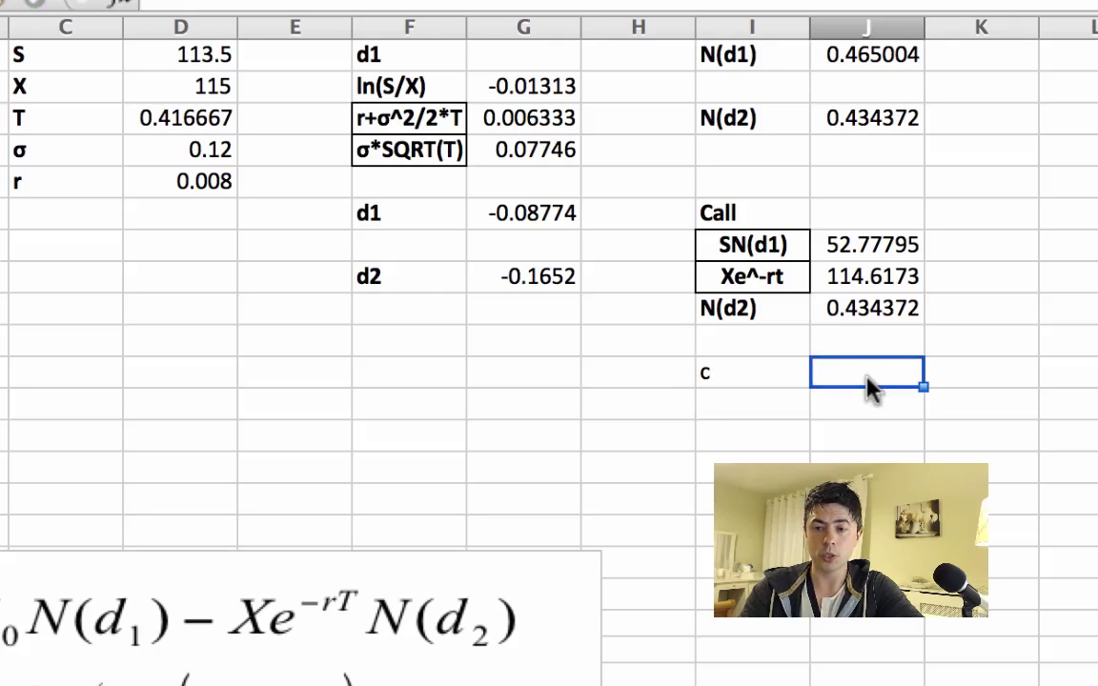
pyautogui.write('=(')
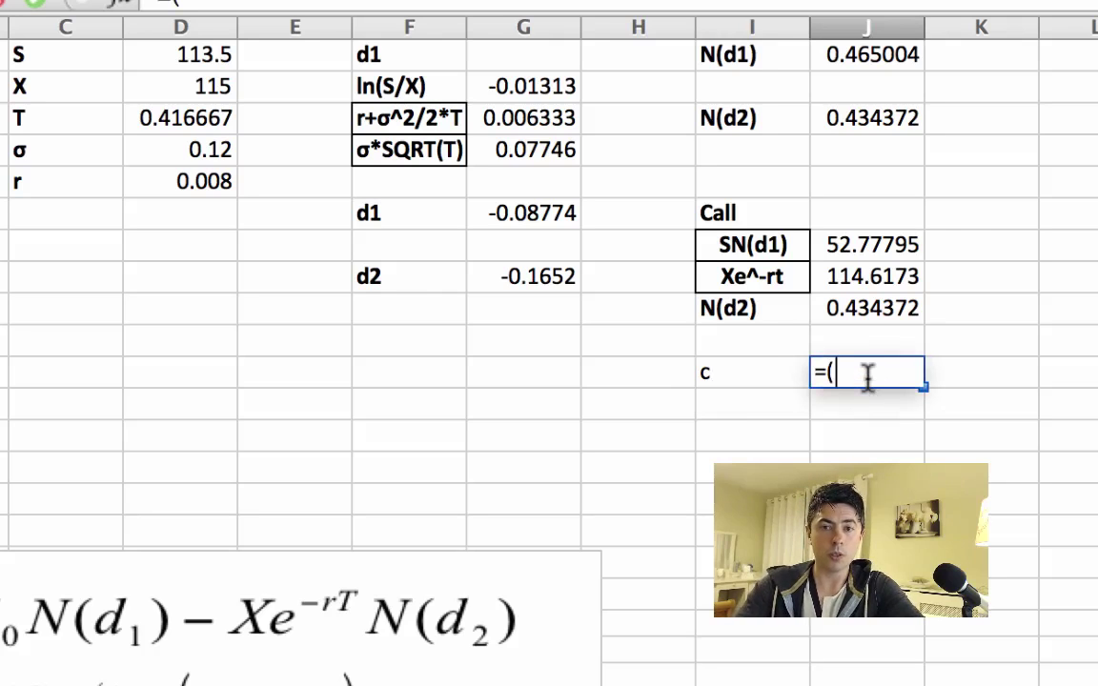
pyautogui.click(880, 244)
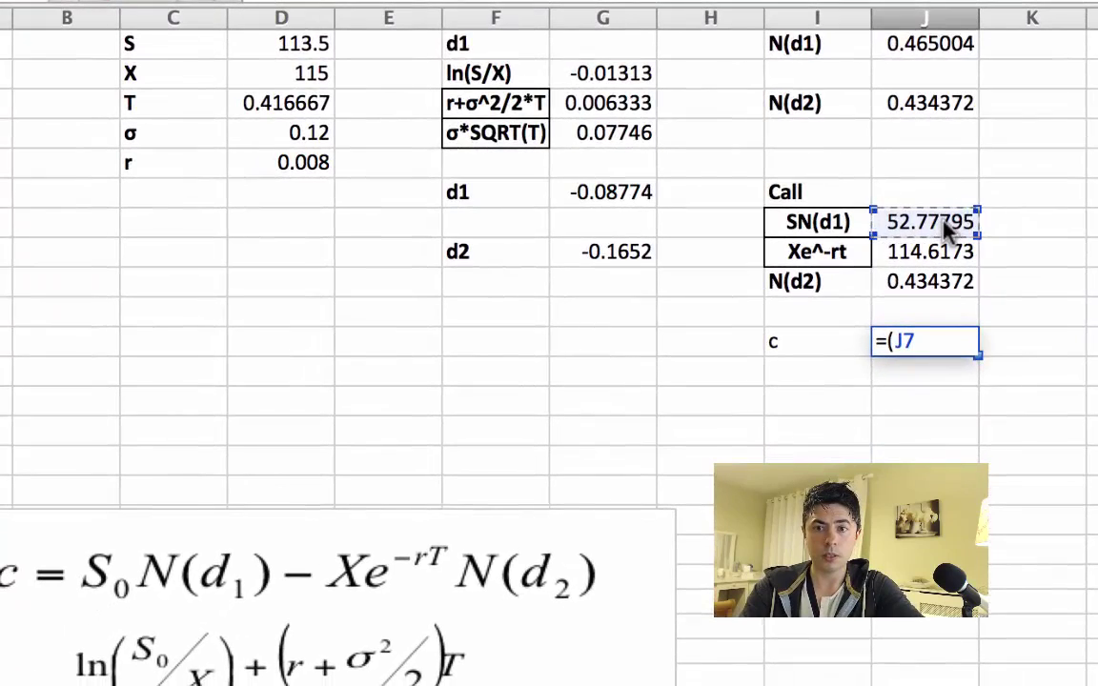
pyautogui.write('-')
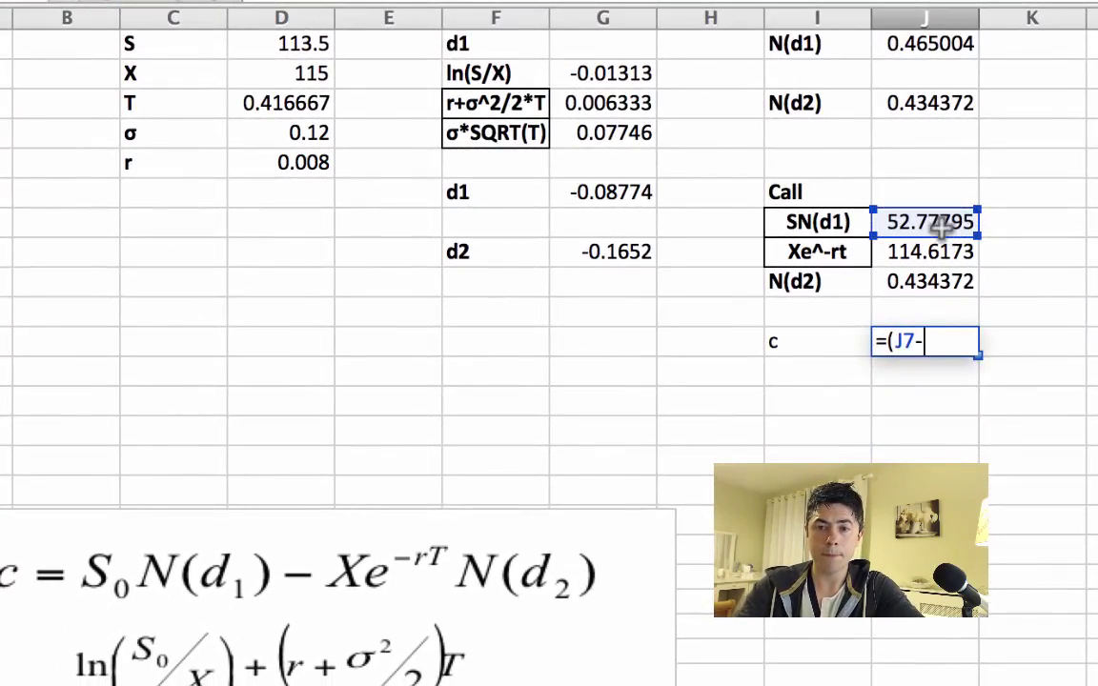
pyautogui.write('(')
pyautogui.click(939, 252)
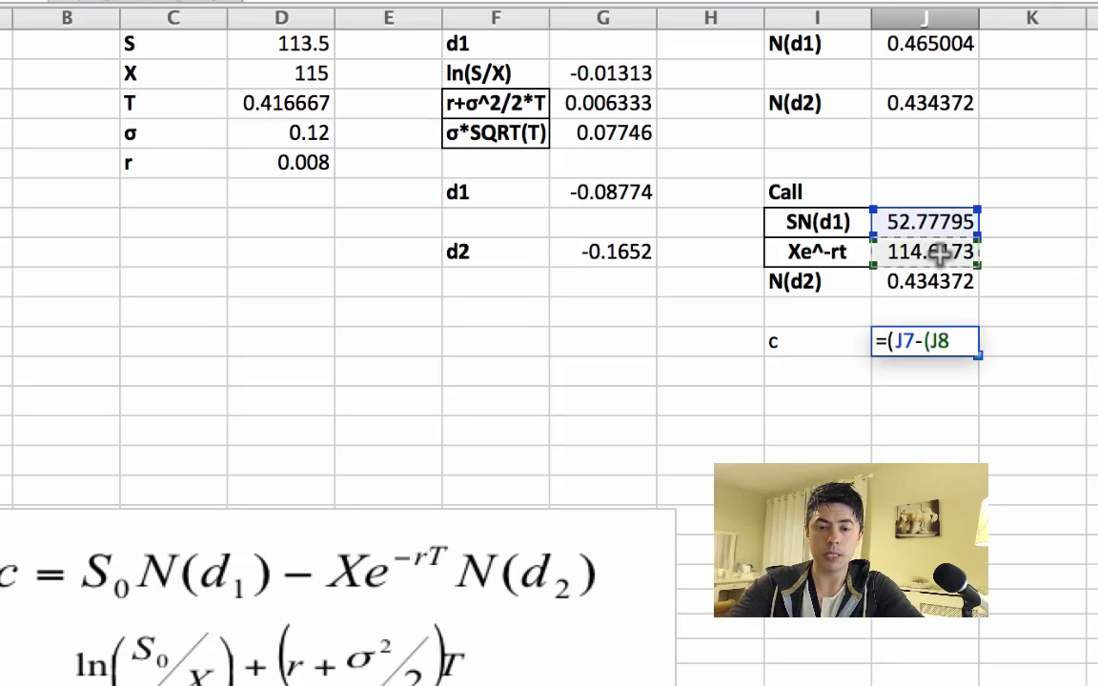
pyautogui.write('*')
pyautogui.click(937, 282)
pyautogui.write(')')
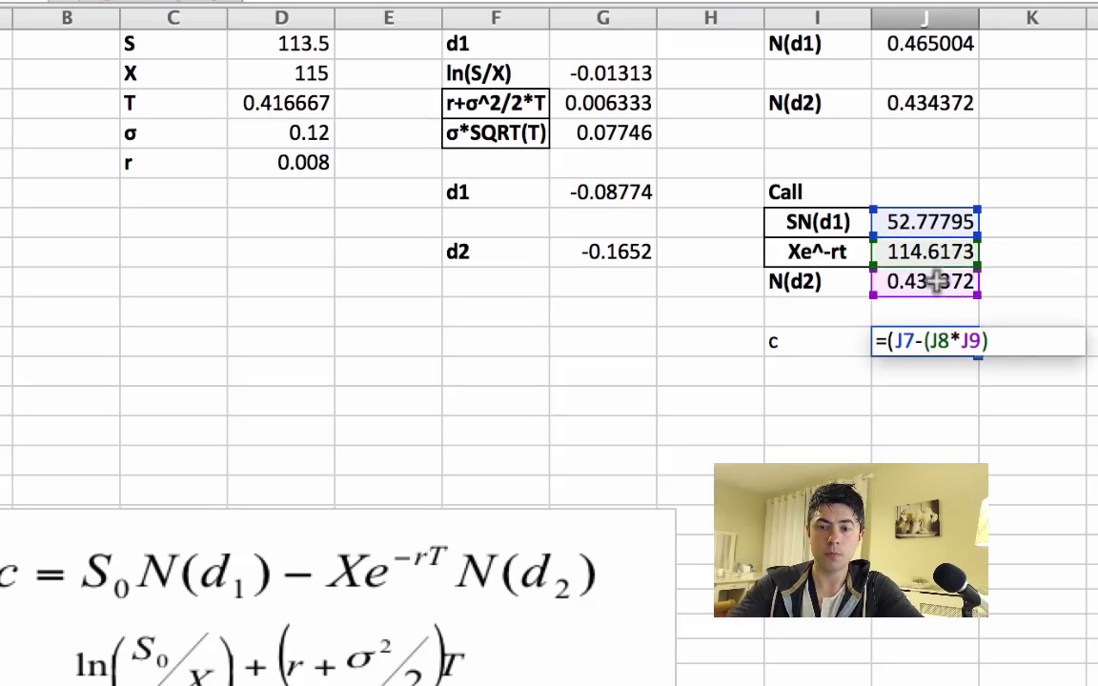
pyautogui.write(')')
pyautogui.press('Return')
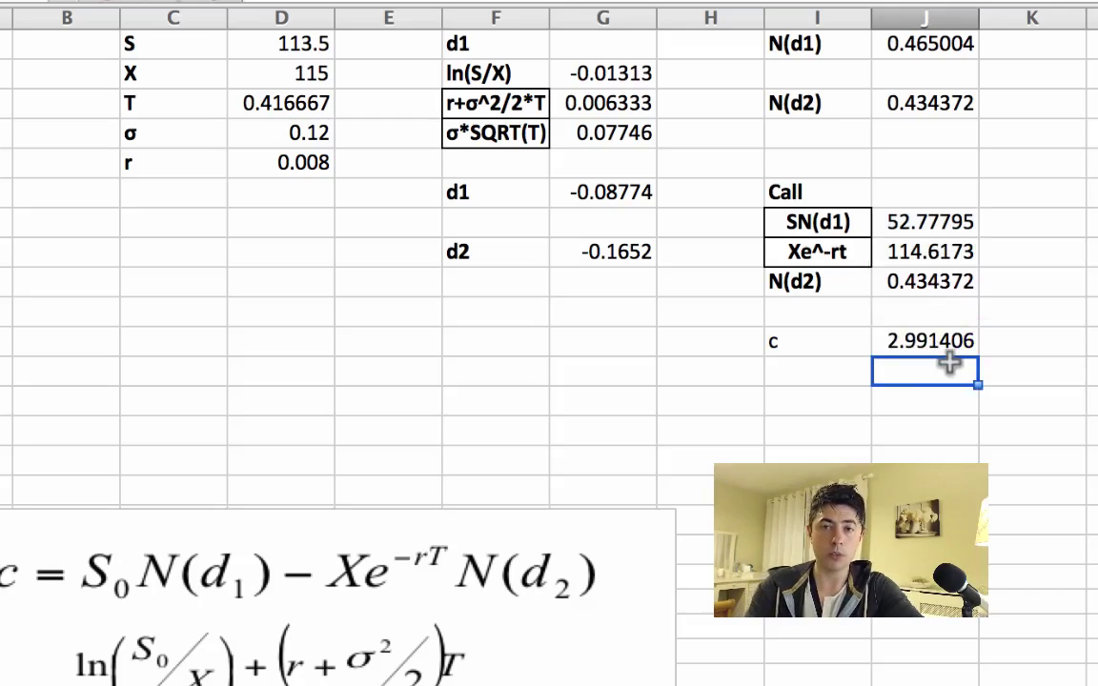
# Format the call price label and value in cells I11 and J11 as bold red text
pyautogui.moveTo(832, 340)
pyautogui.mouseDown()
pyautogui.moveTo(814, 343)
pyautogui.moveTo(853, 343)
pyautogui.mouseUp()
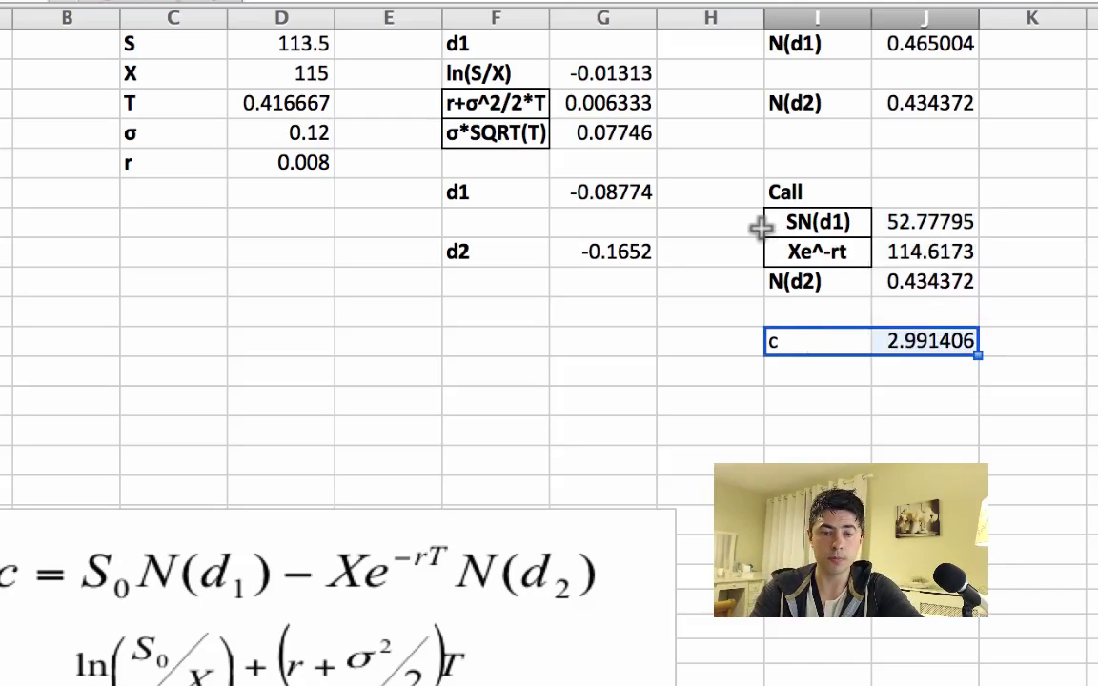
pyautogui.click(946, 406)
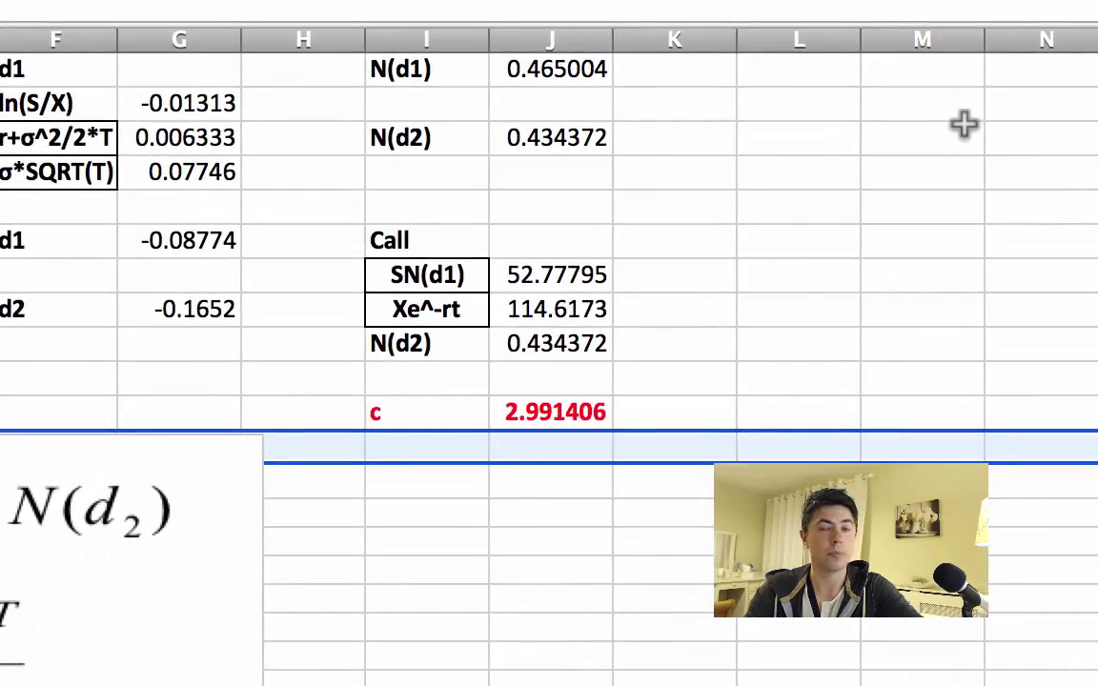
# Paste the N(-d1) and N(-d2) labels into cells L1 to L3 and enter the formula =(1-J1) in cell M1
pyautogui.click(799, 72)
pyautogui.press('super+v')
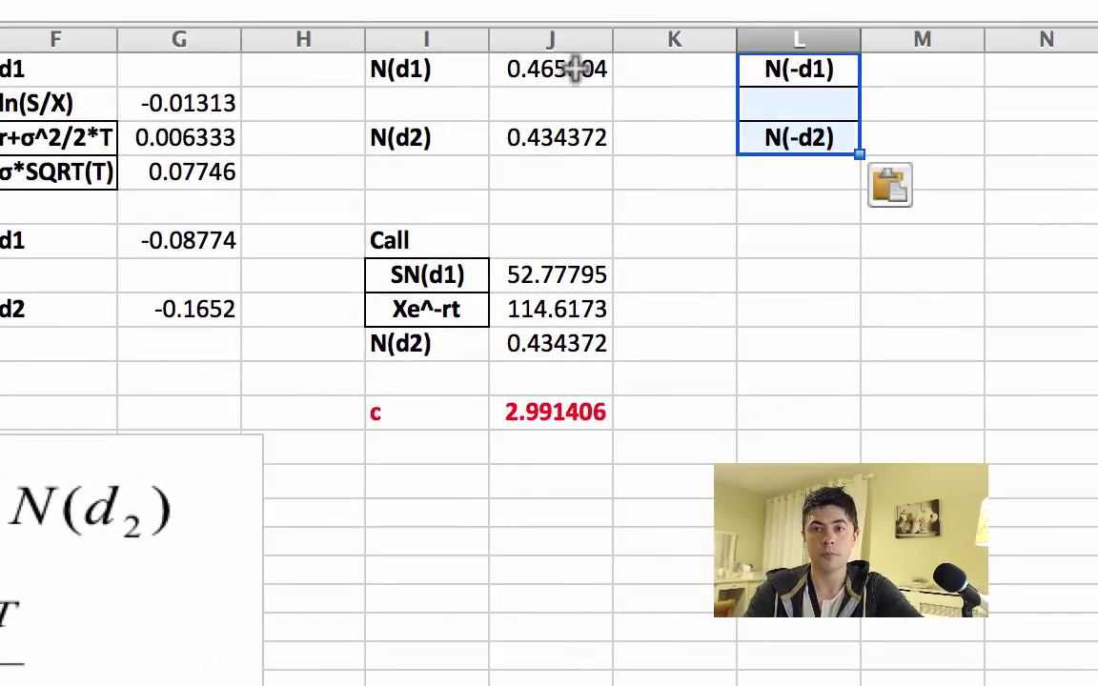
pyautogui.click(923, 71)
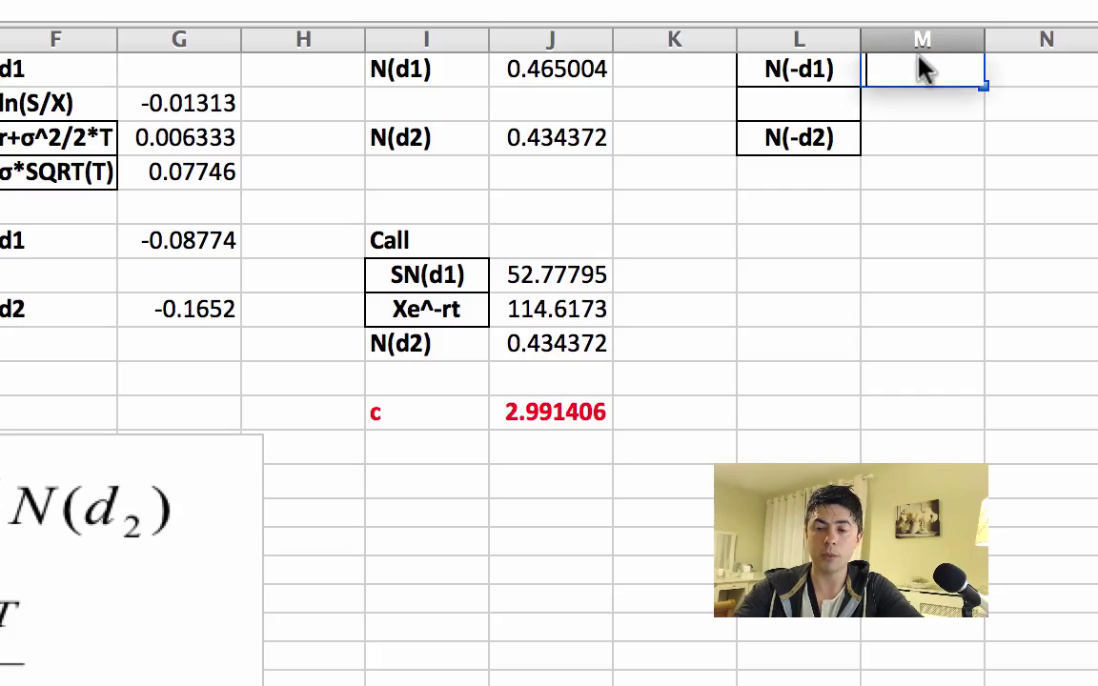
pyautogui.write('=(')
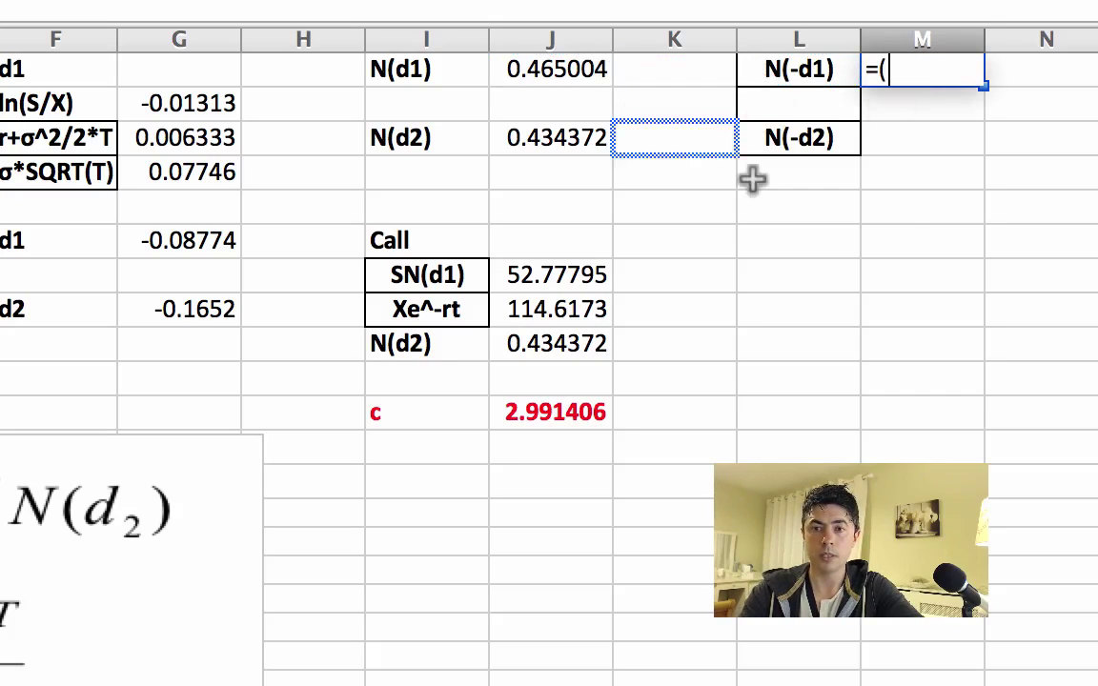
pyautogui.write('1-')
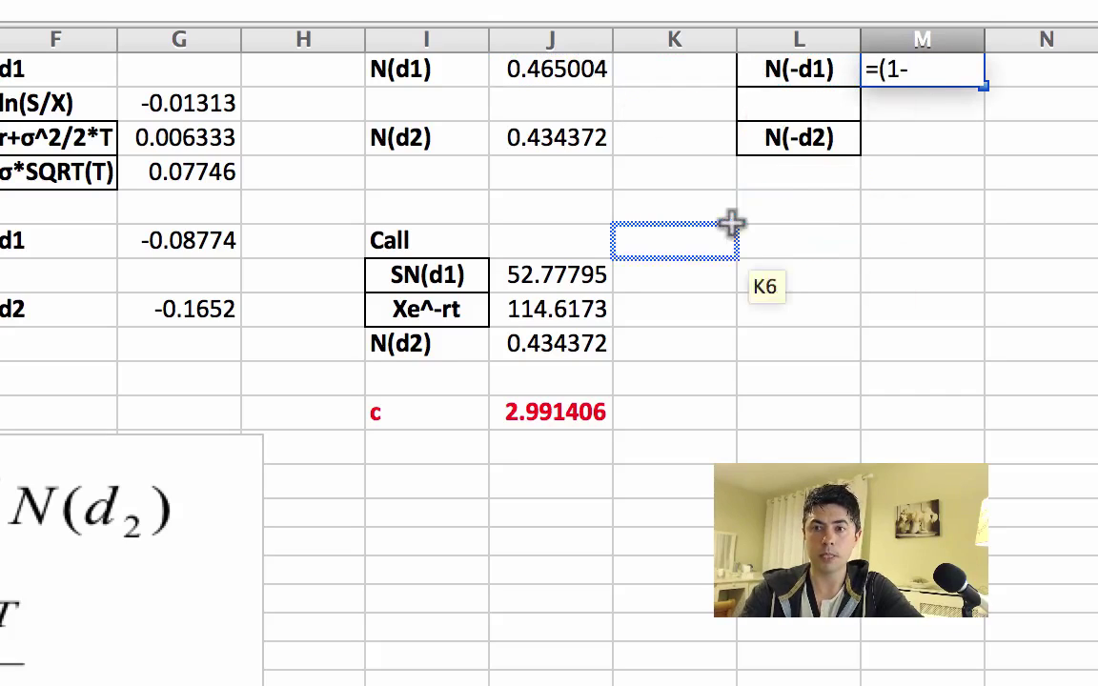
pyautogui.click(551, 77)
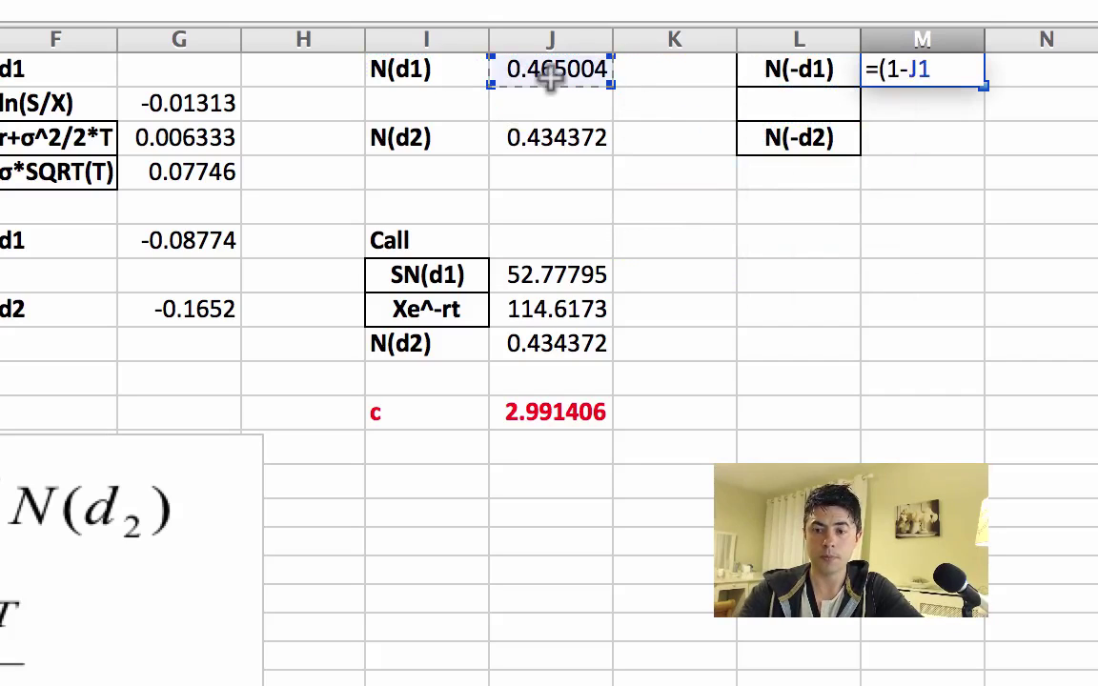
pyautogui.write(')')
pyautogui.press('Return')
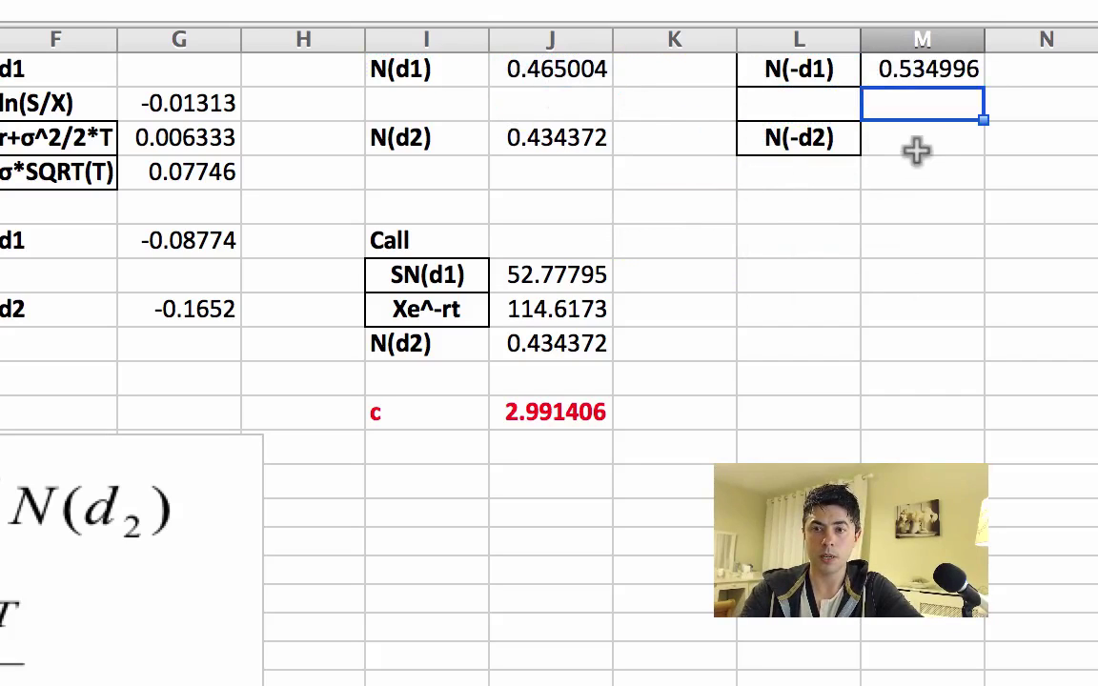
# Enter the formula =(1-J3) in cell M3 to calculate N(-d2)
pyautogui.click(923, 139)
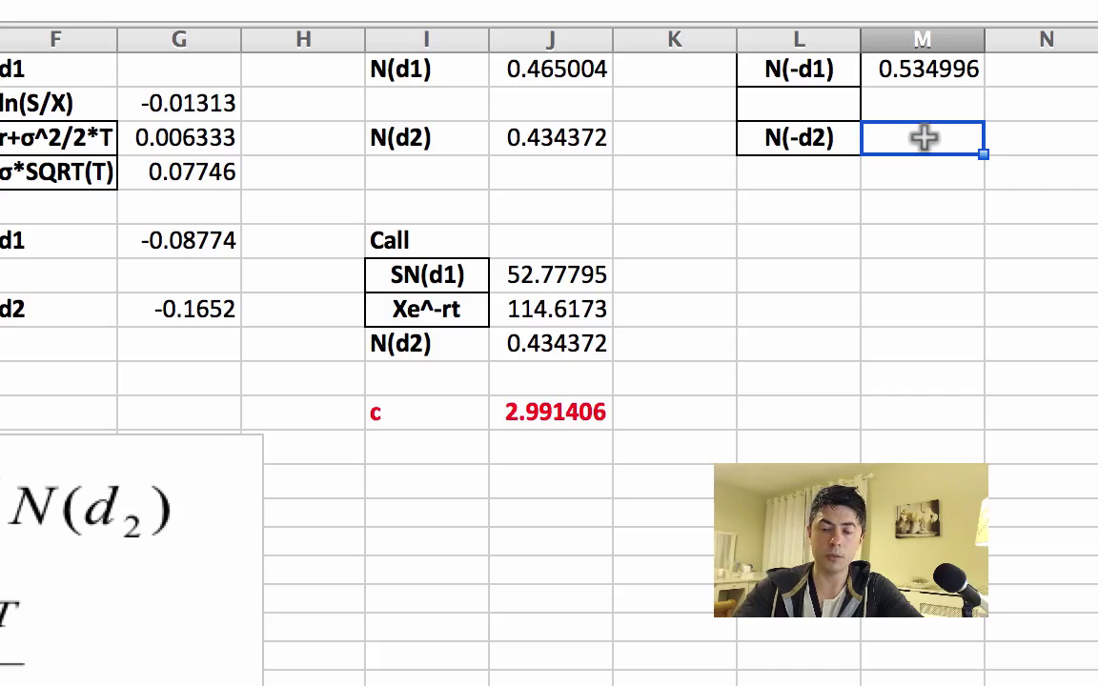
pyautogui.write('(')
pyautogui.write('(')
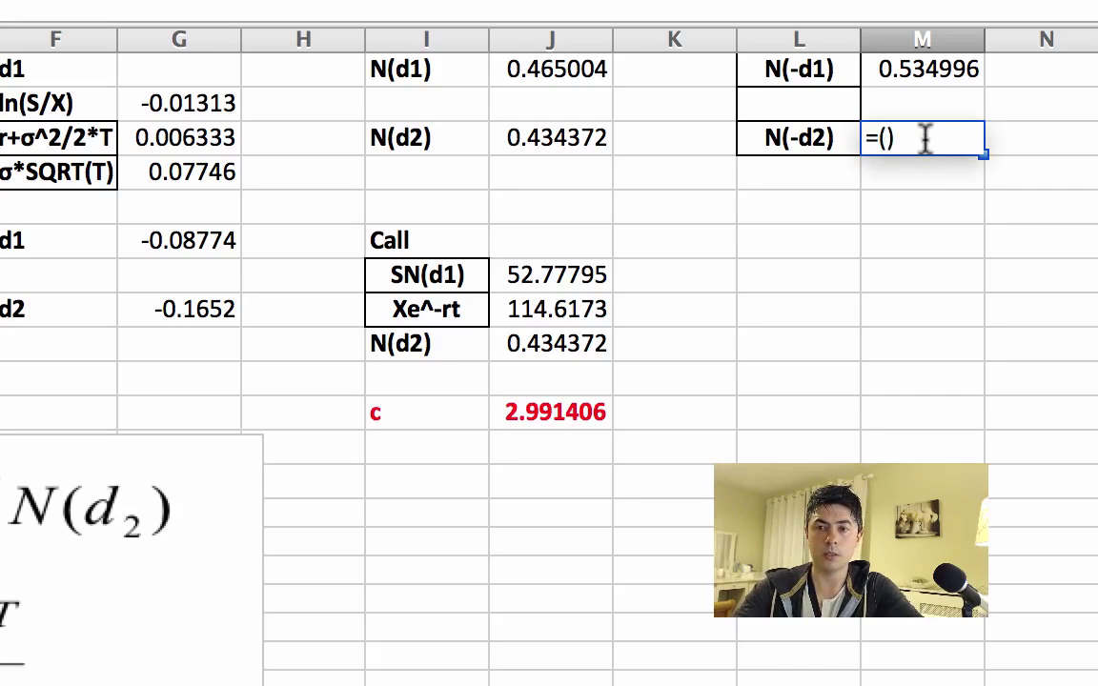
pyautogui.write('1-')
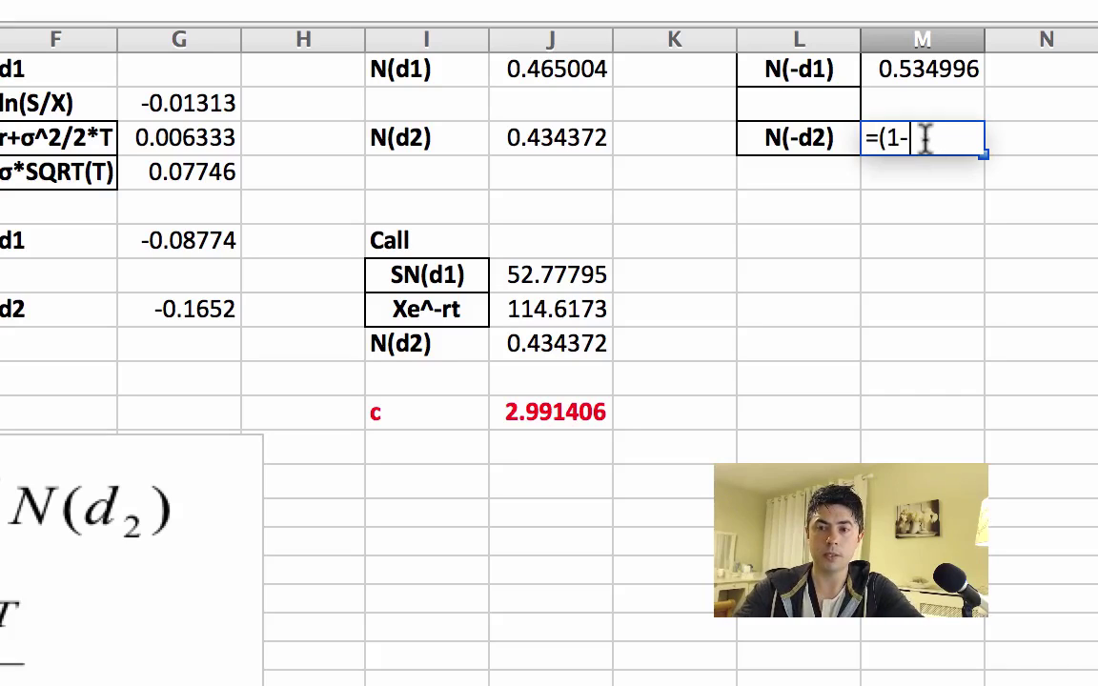
pyautogui.click(559, 139)
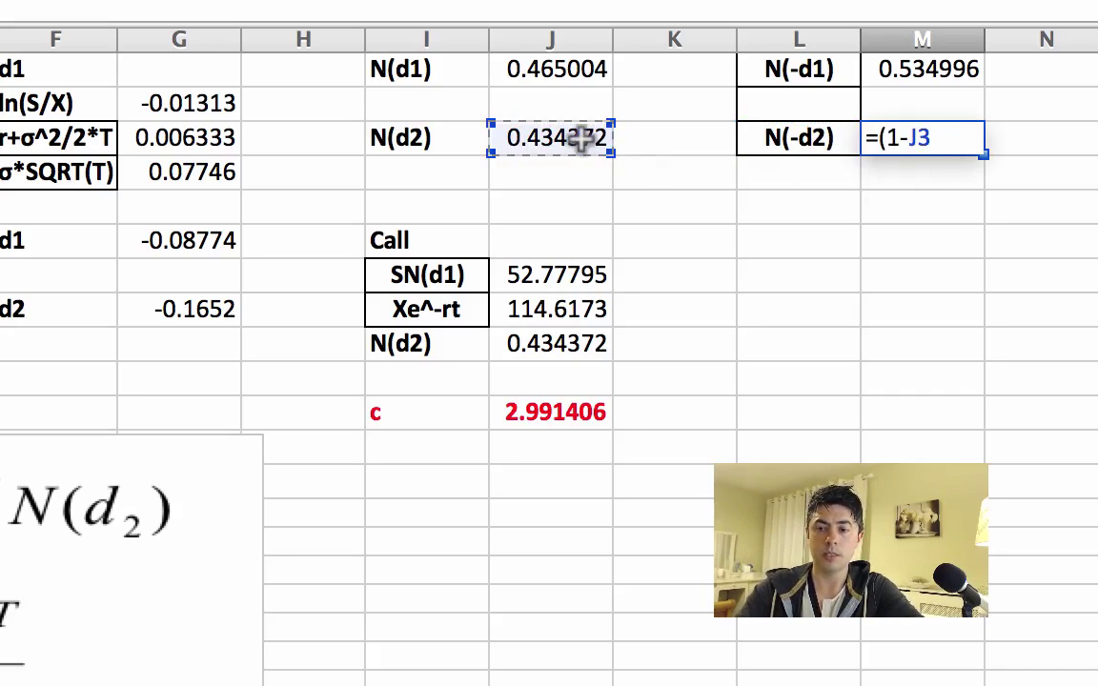
pyautogui.write(')')
pyautogui.press('Return')
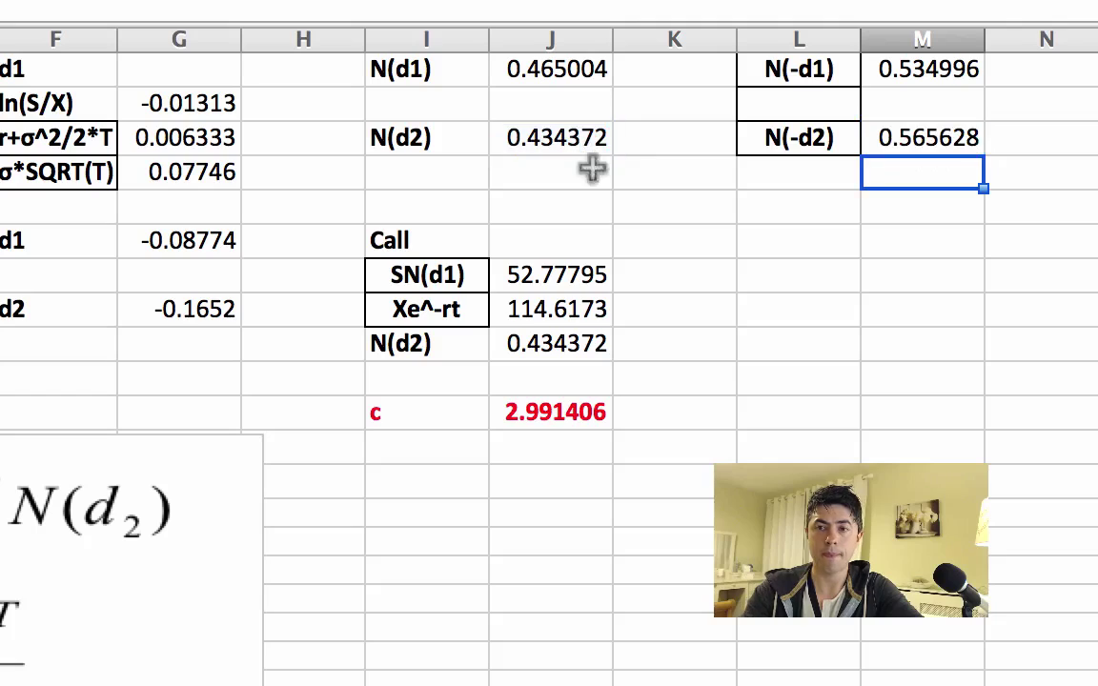
# Add the heading Put in cell L6 and copy the Xe^-rt label from I8 into cell L7
pyautogui.click(805, 244)
pyautogui.write('Put')
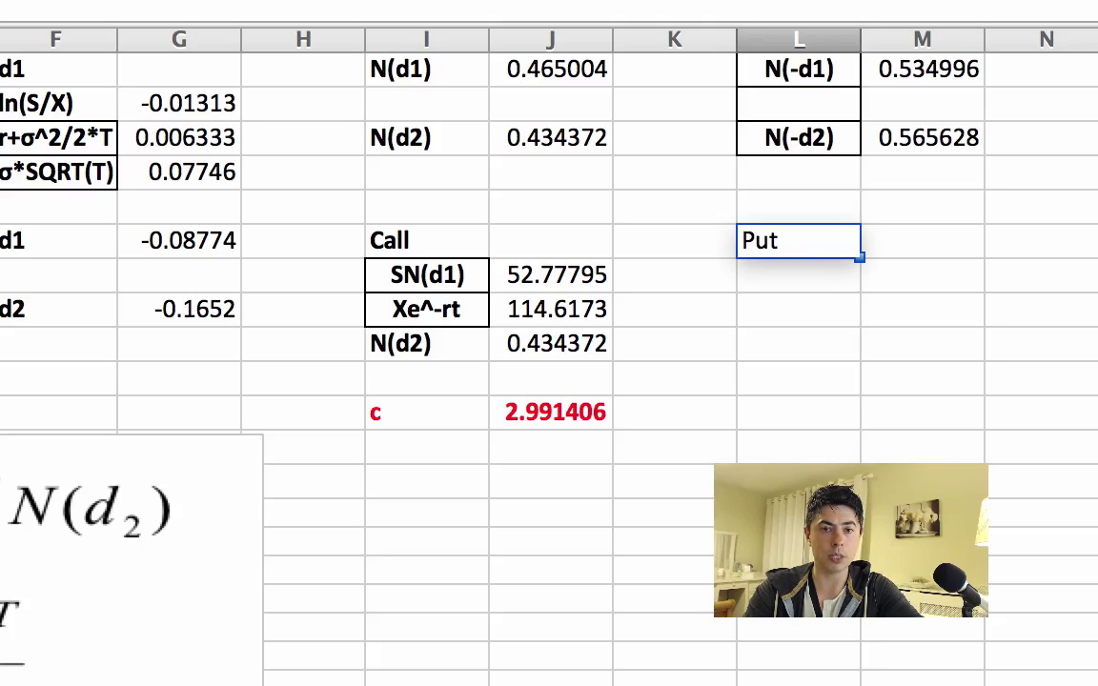
pyautogui.click(456, 314)
pyautogui.press('super+c')
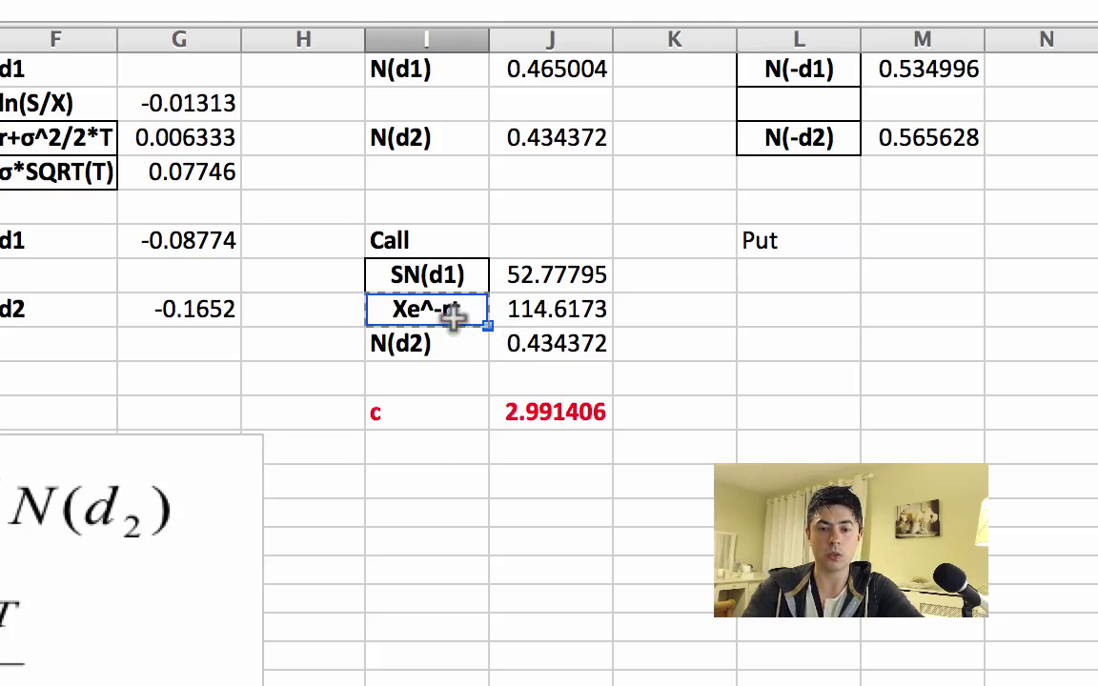
pyautogui.click(767, 276)
pyautogui.press('super+v')
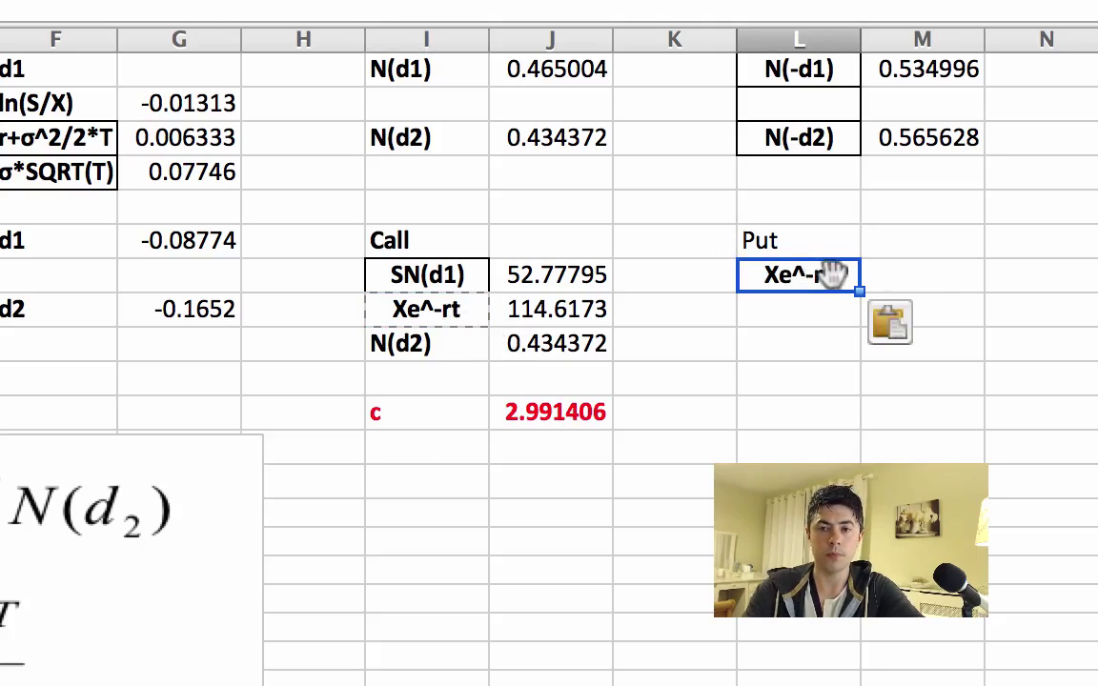
# Reference the call section's Xe^-rt value with =J8 in cell M7
pyautogui.click(948, 274)
pyautogui.write('=')
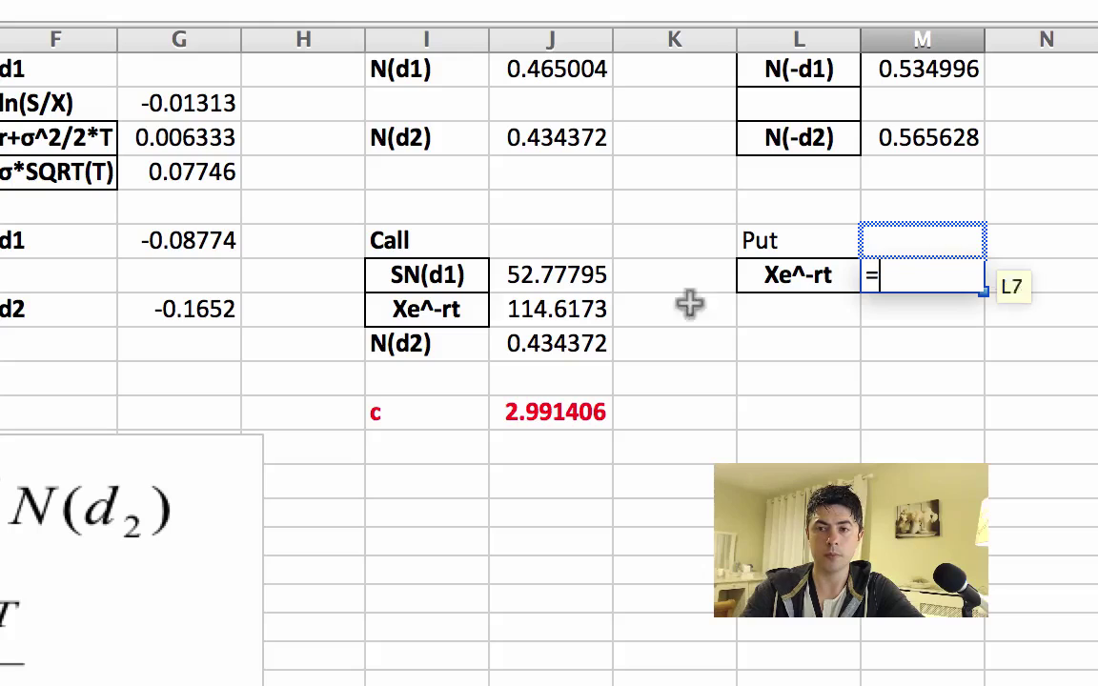
pyautogui.click(538, 314)
pyautogui.press('Return')
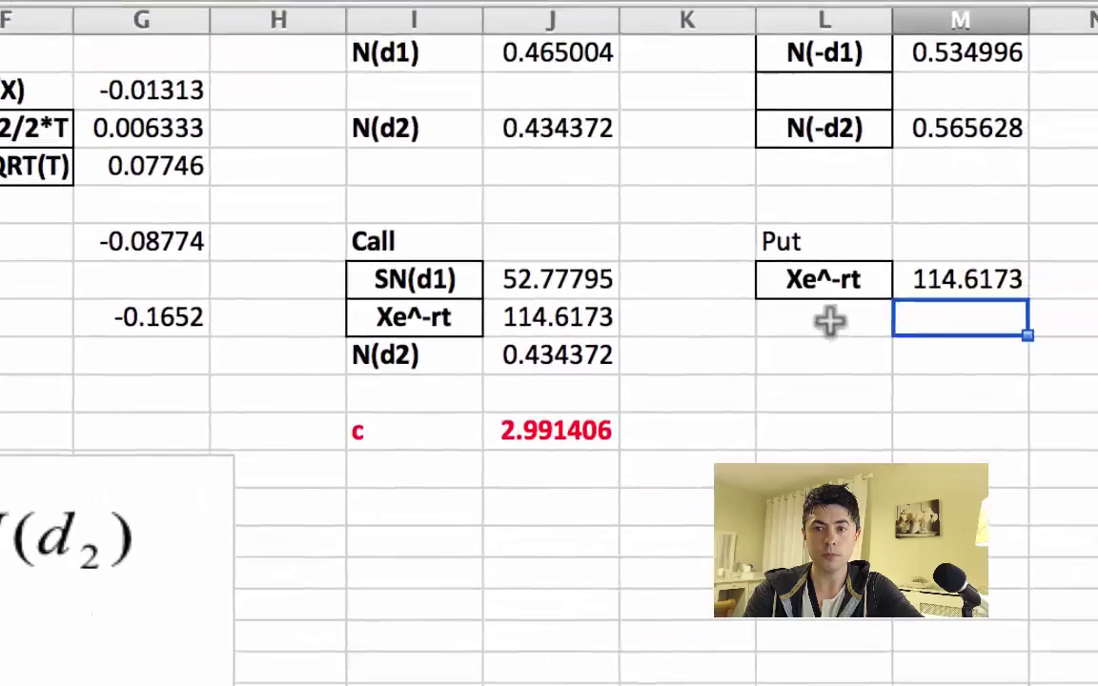
# Copy the N(d2) label from I9 into cell L8 as N(-d2) and reference its value with =M3 in cell M8
pyautogui.click(829, 323)
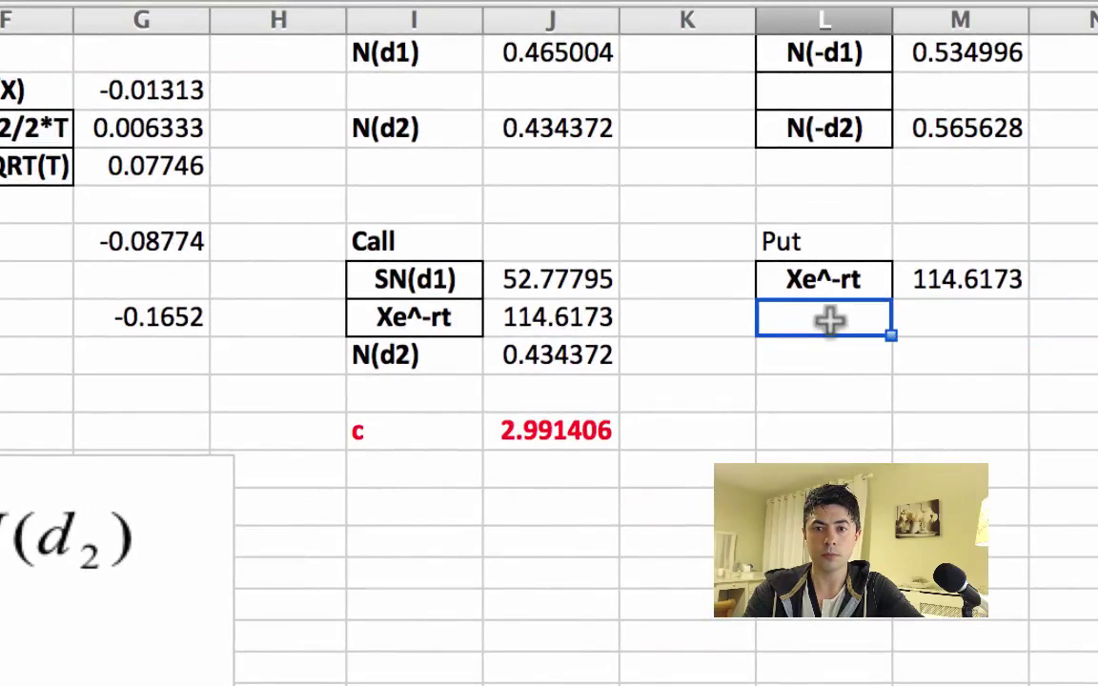
pyautogui.click(421, 357)
pyautogui.press('super+c')
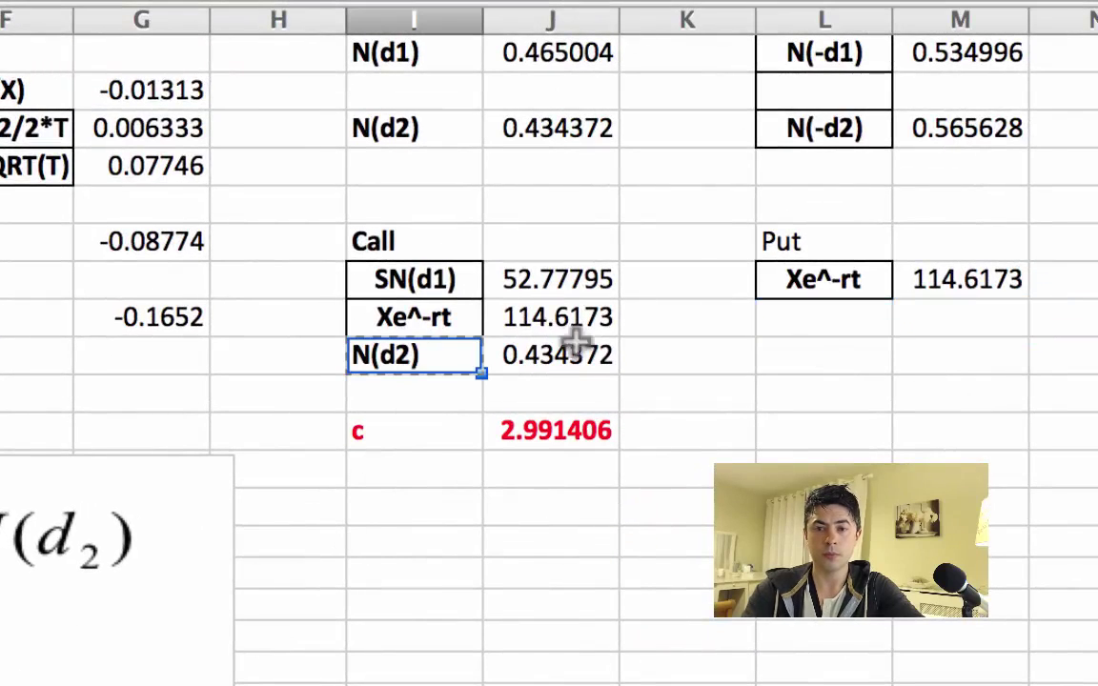
pyautogui.click(843, 316)
pyautogui.press('super+v')
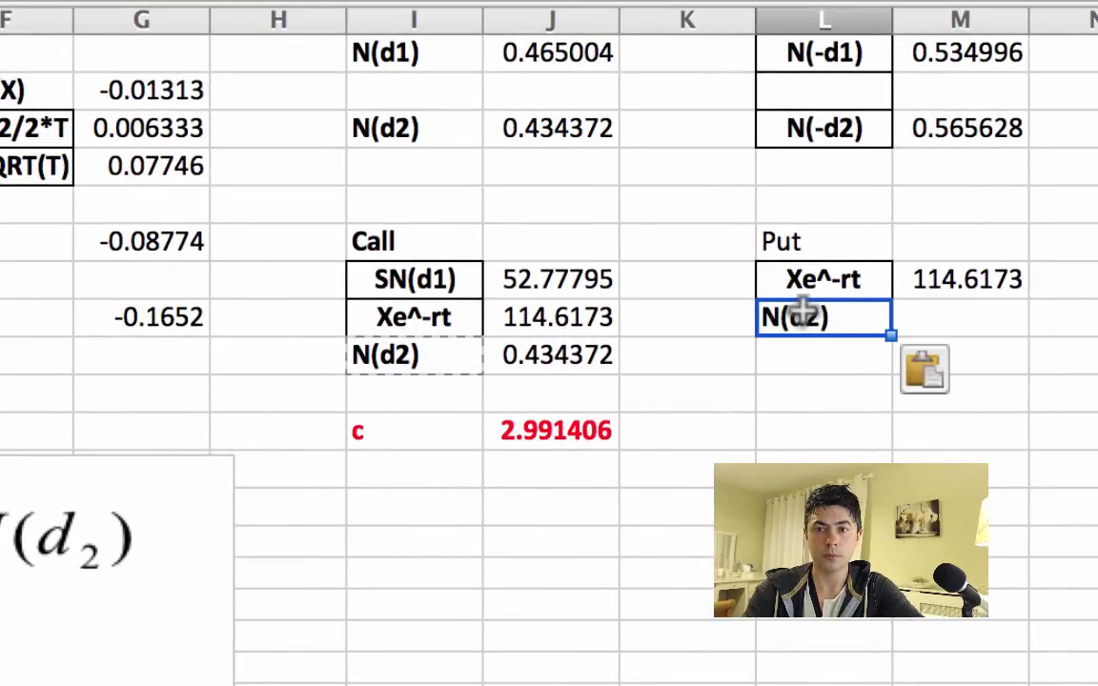
pyautogui.doubleClick(804, 315)
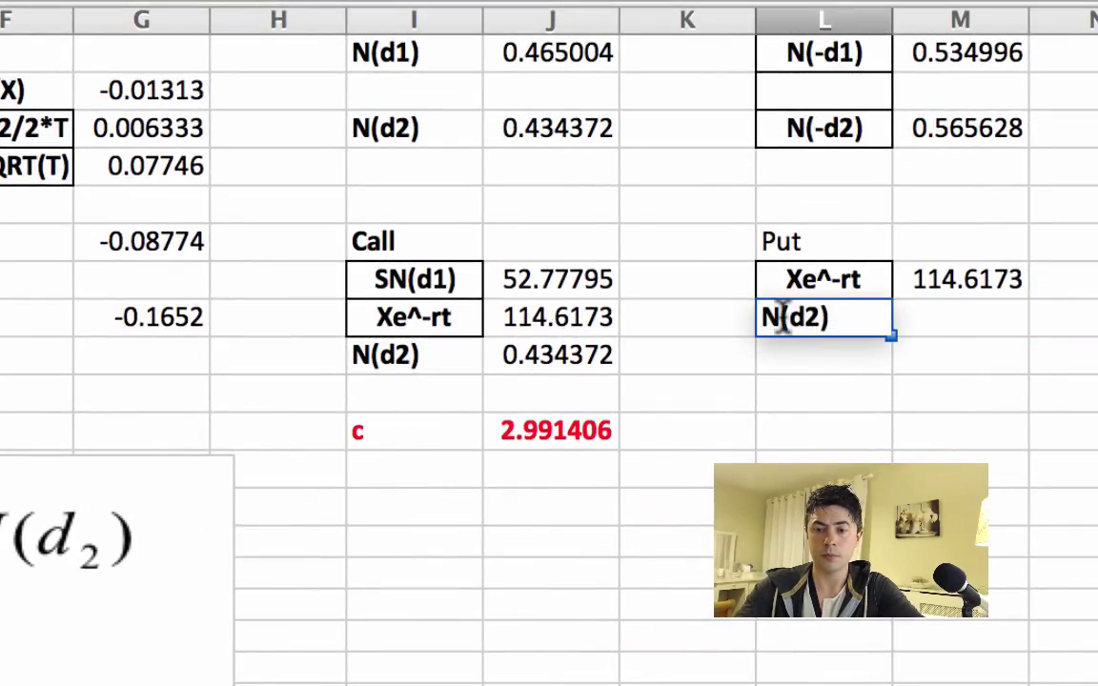
pyautogui.write('-')
pyautogui.click(956, 333)
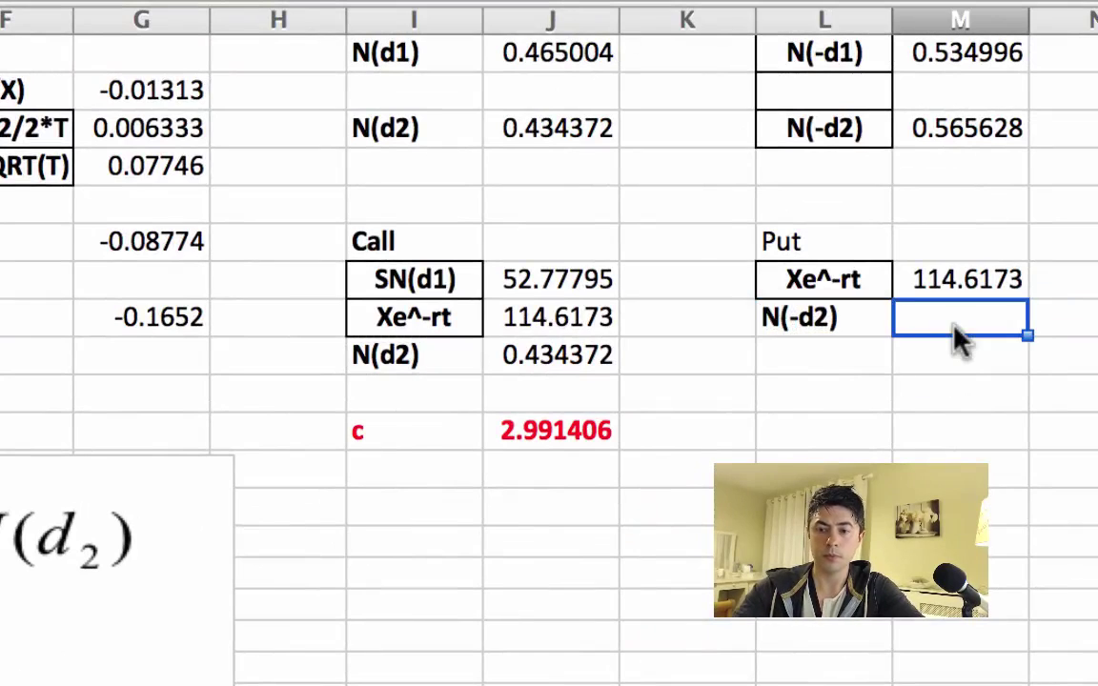
pyautogui.write('=')
pyautogui.click(991, 126)
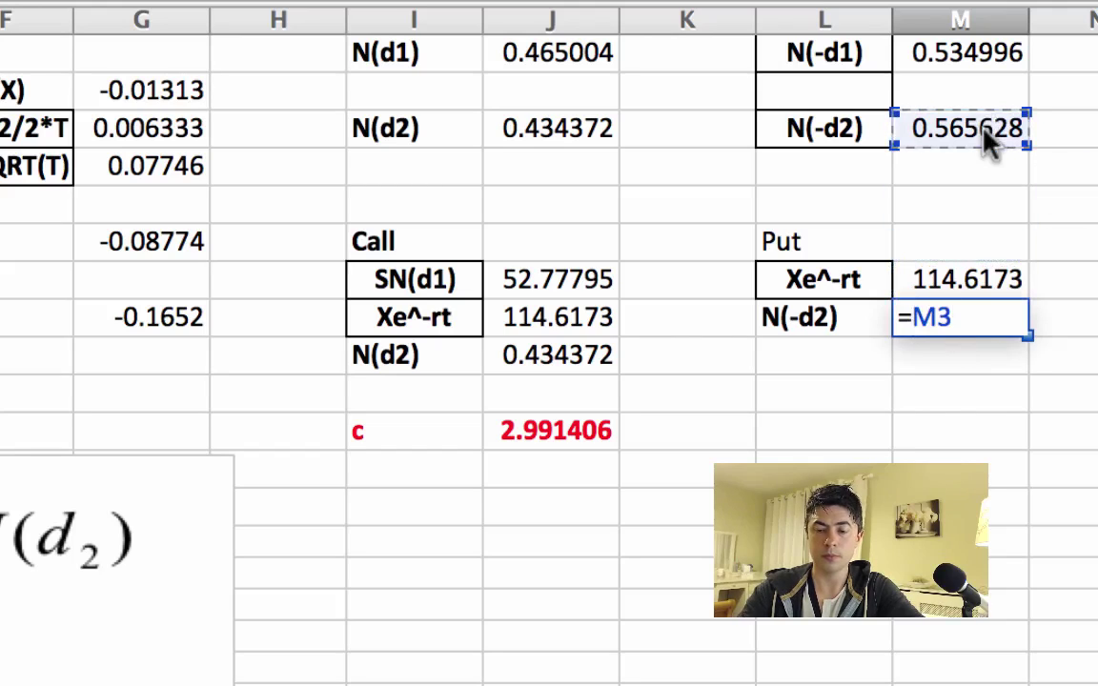
pyautogui.press('Return')
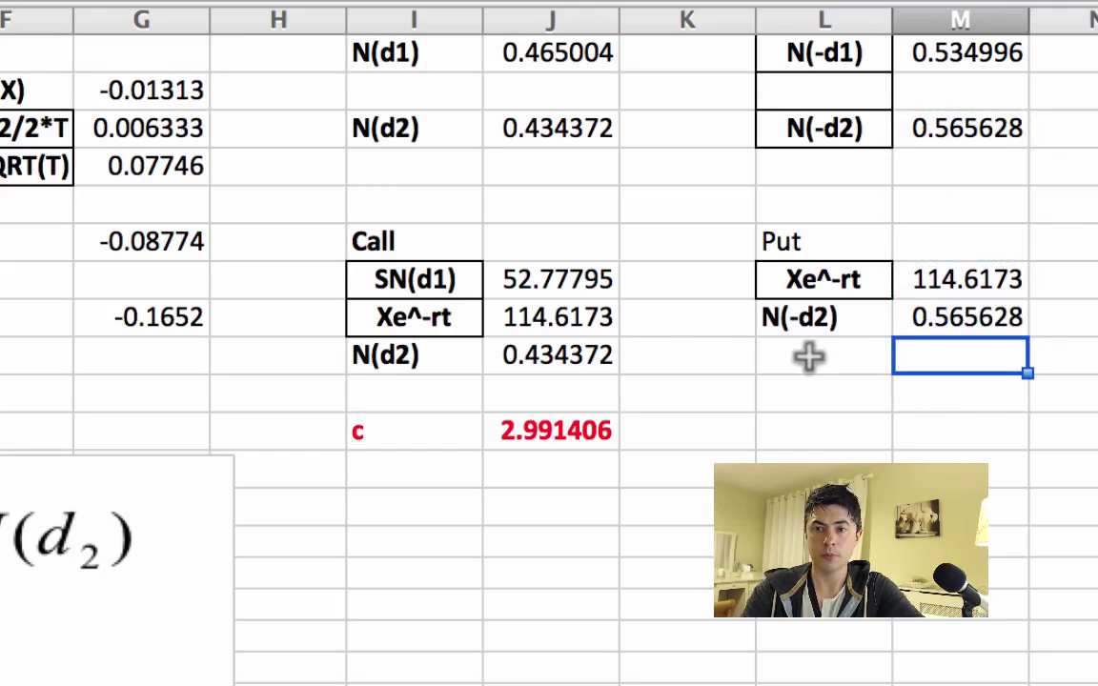
# Copy the SN(d1) label from I7 into cell L9 and change it to SN(-d1)
pyautogui.click(825, 350)
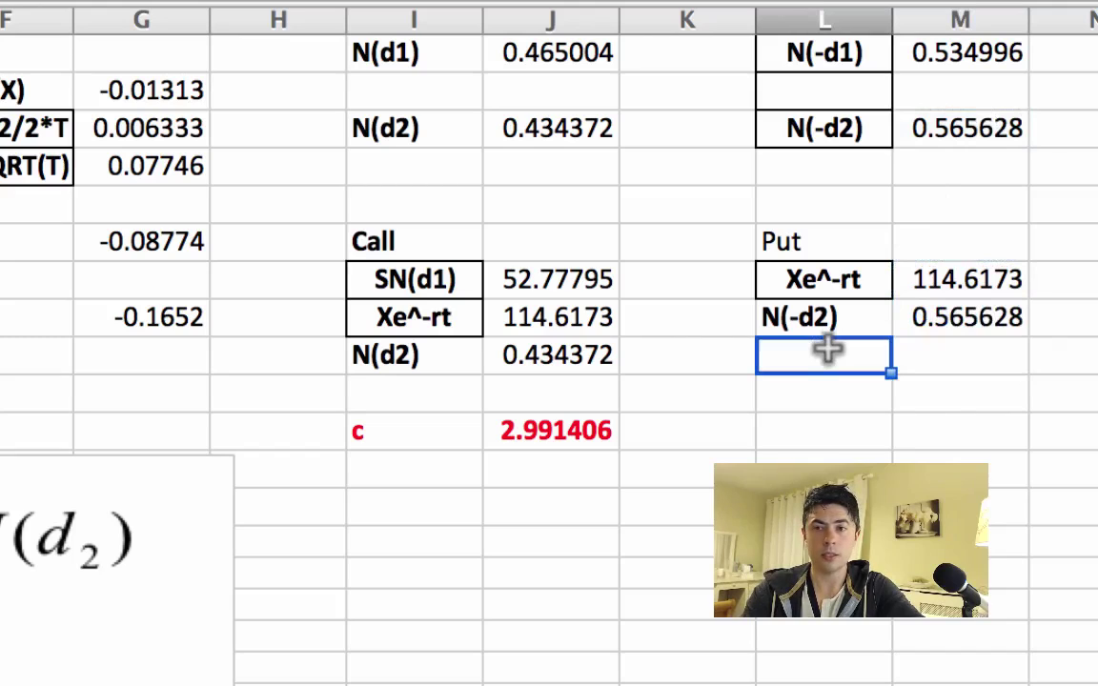
pyautogui.click(390, 274)
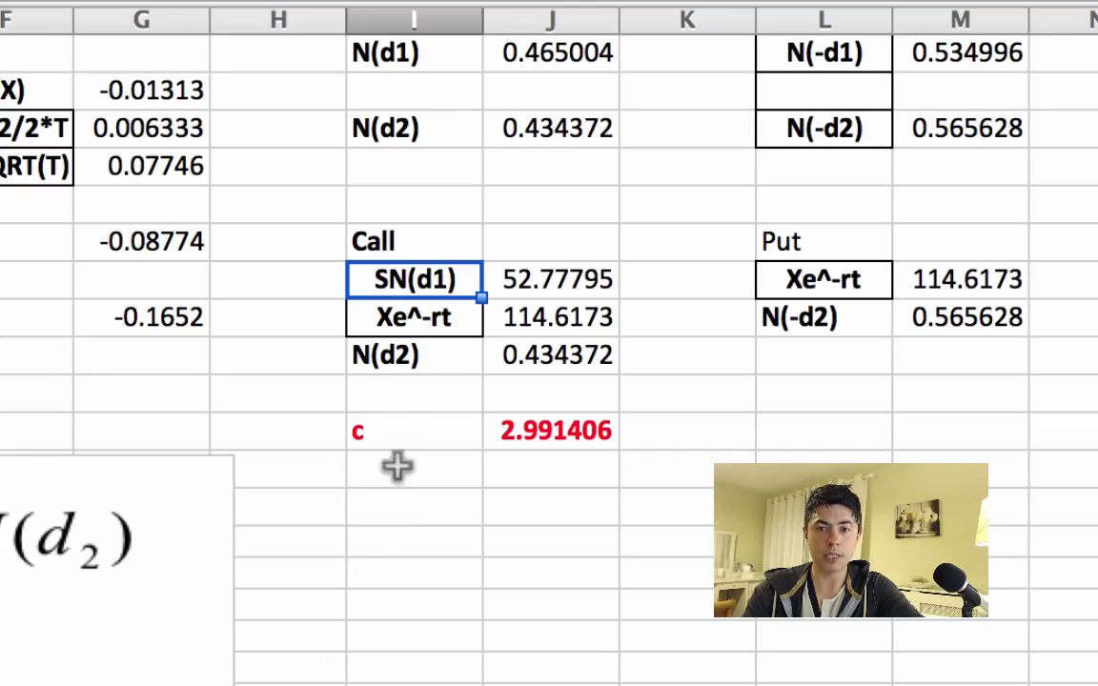
pyautogui.press('super+c')
pyautogui.click(877, 352)
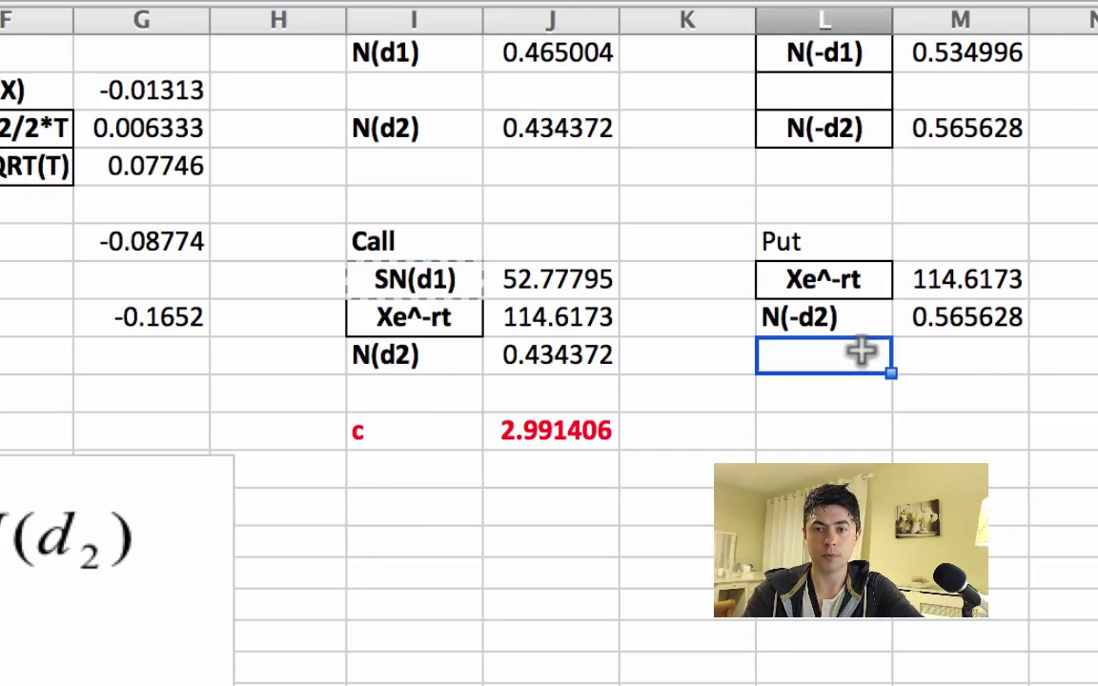
pyautogui.press('super+v')
pyautogui.doubleClick(828, 357)
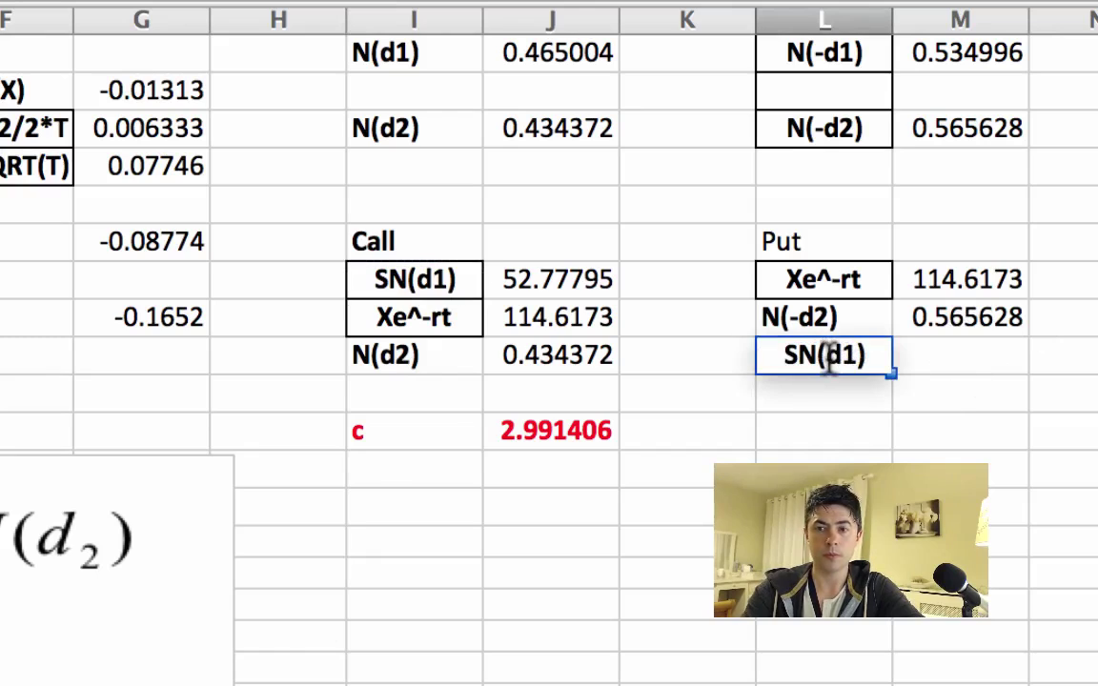
pyautogui.write('-')
# Enter the formula =(D1*M1) in cell M9 to calculate SN(-d1)
pyautogui.click(977, 368)
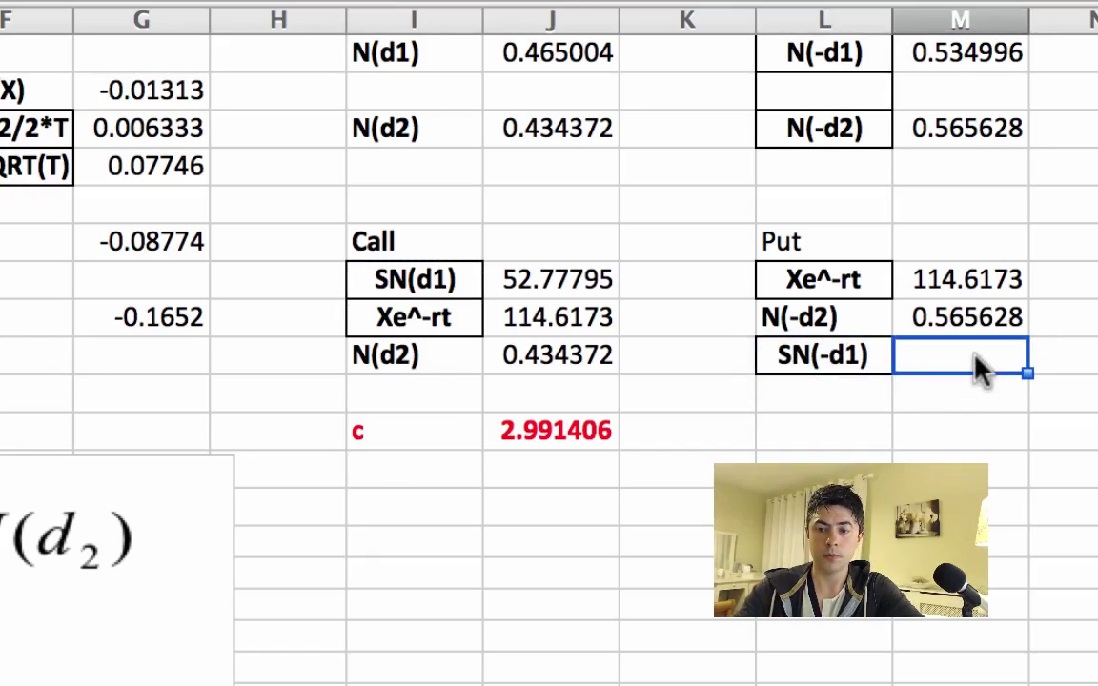
pyautogui.write('=(')
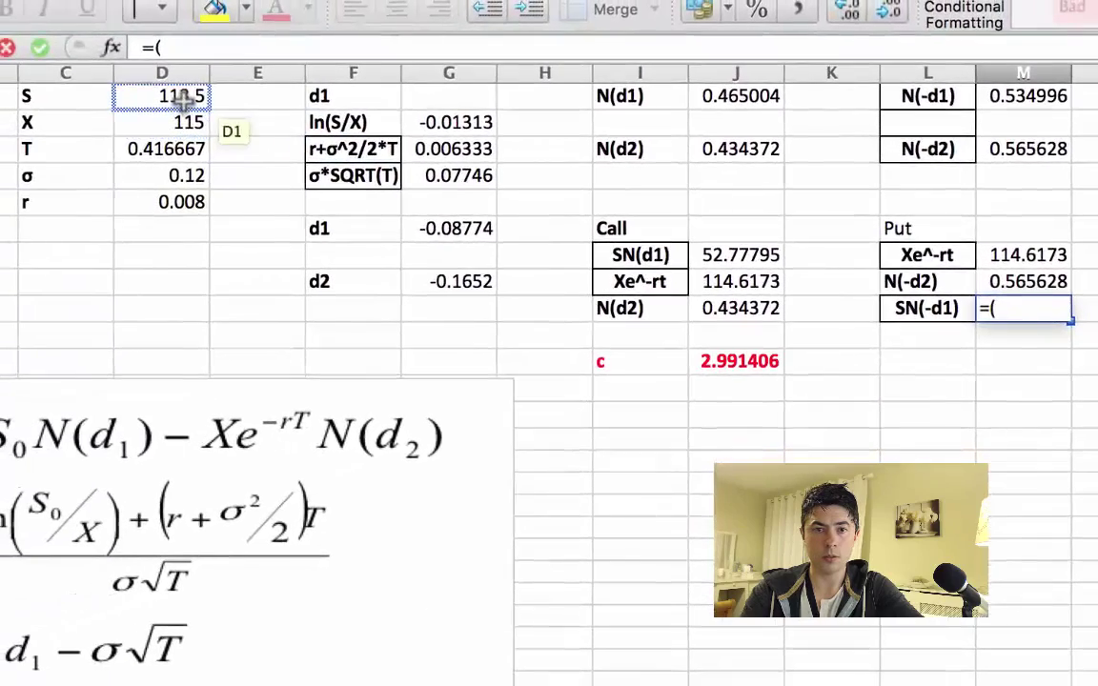
pyautogui.click(176, 95)
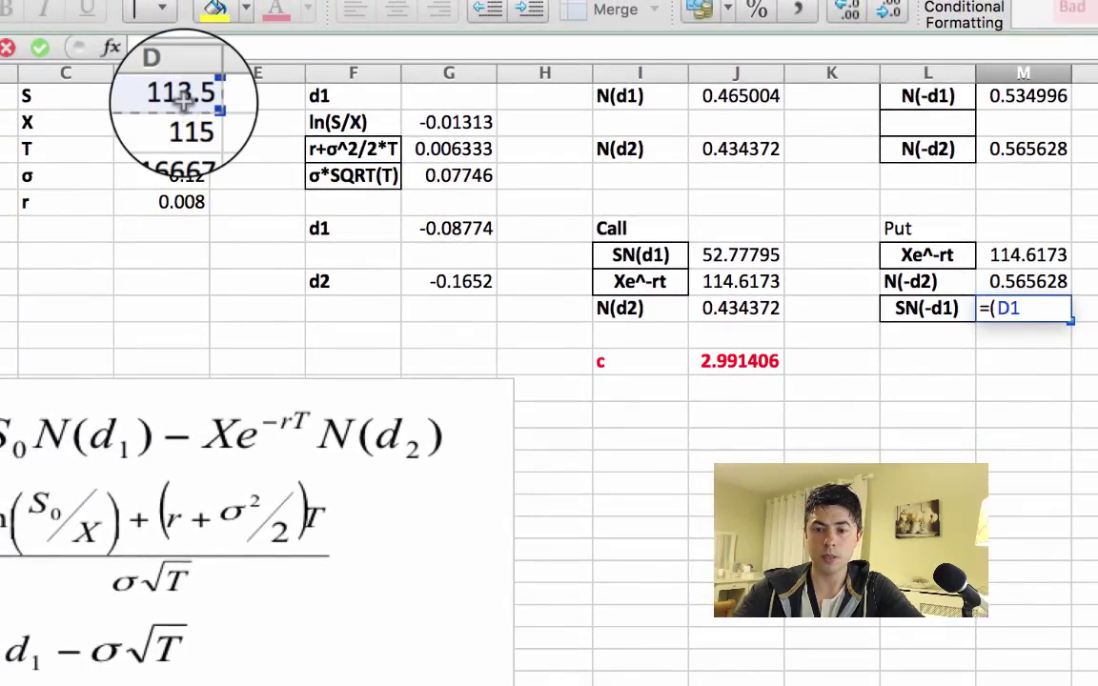
pyautogui.write('*')
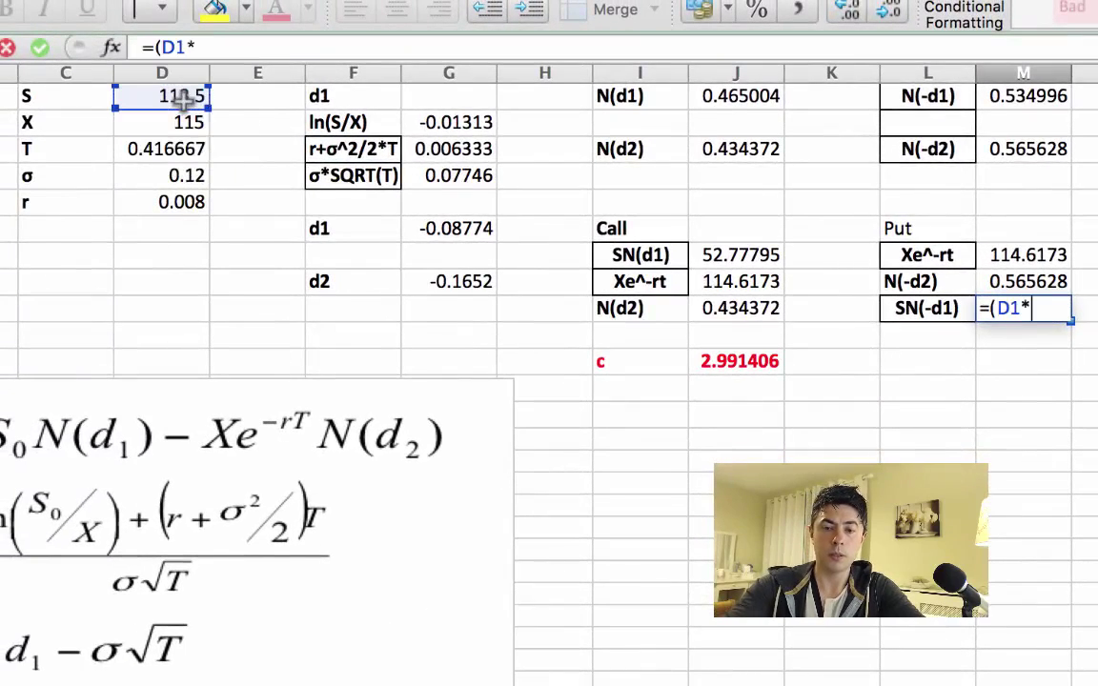
pyautogui.click(1025, 103)
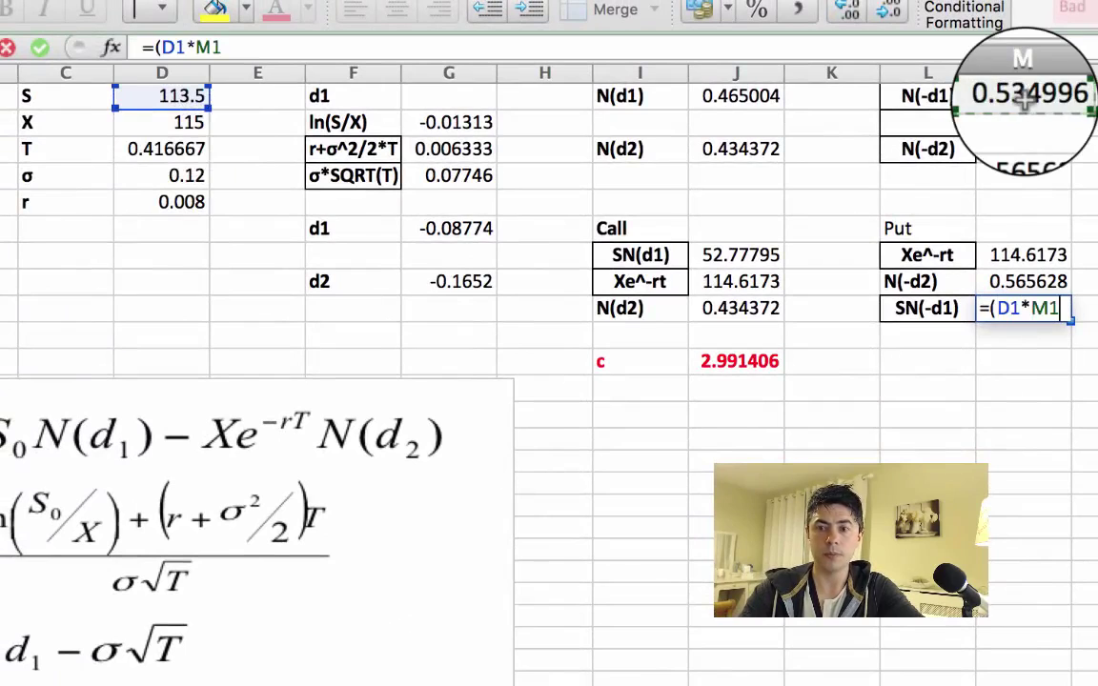
pyautogui.write(')')
pyautogui.press('Return')
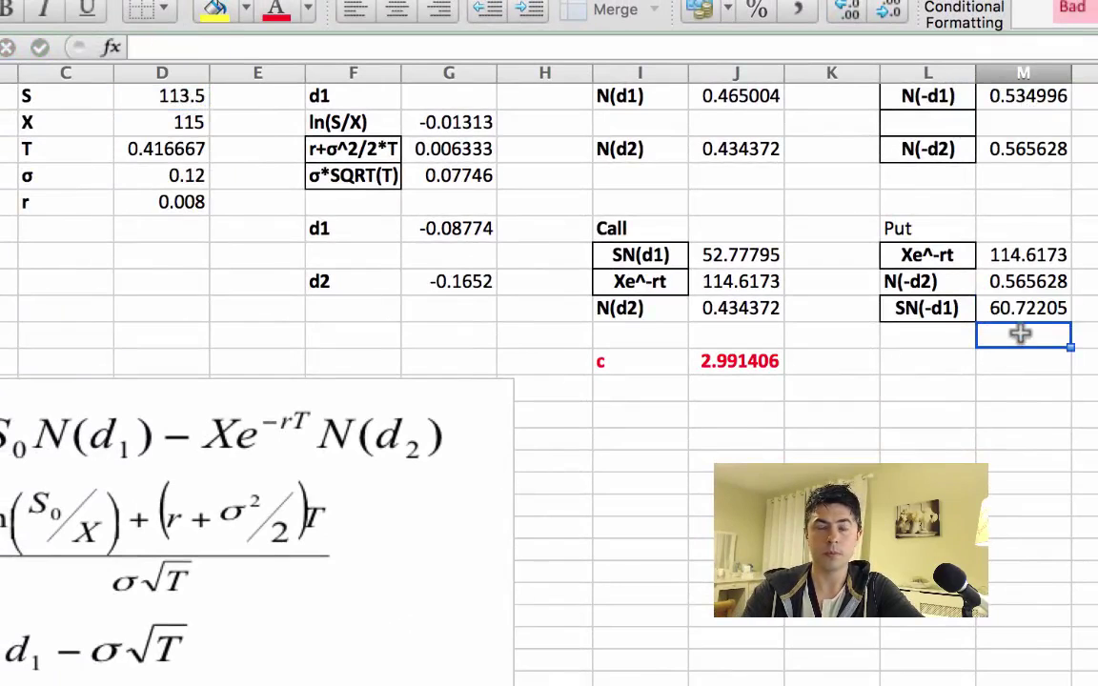
# Label cell L11 as p and build the put price formula =(M7*M8)-M9 in cell M11
pyautogui.click(920, 367)
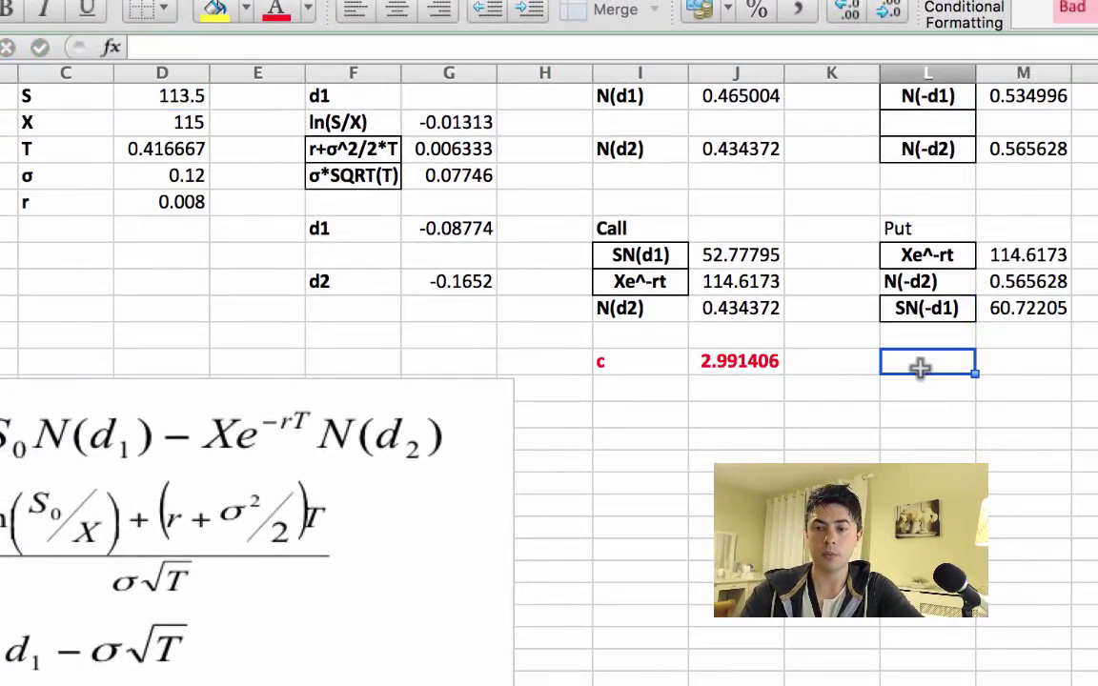
pyautogui.write('p')
pyautogui.click(1034, 360)
pyautogui.write('=(')
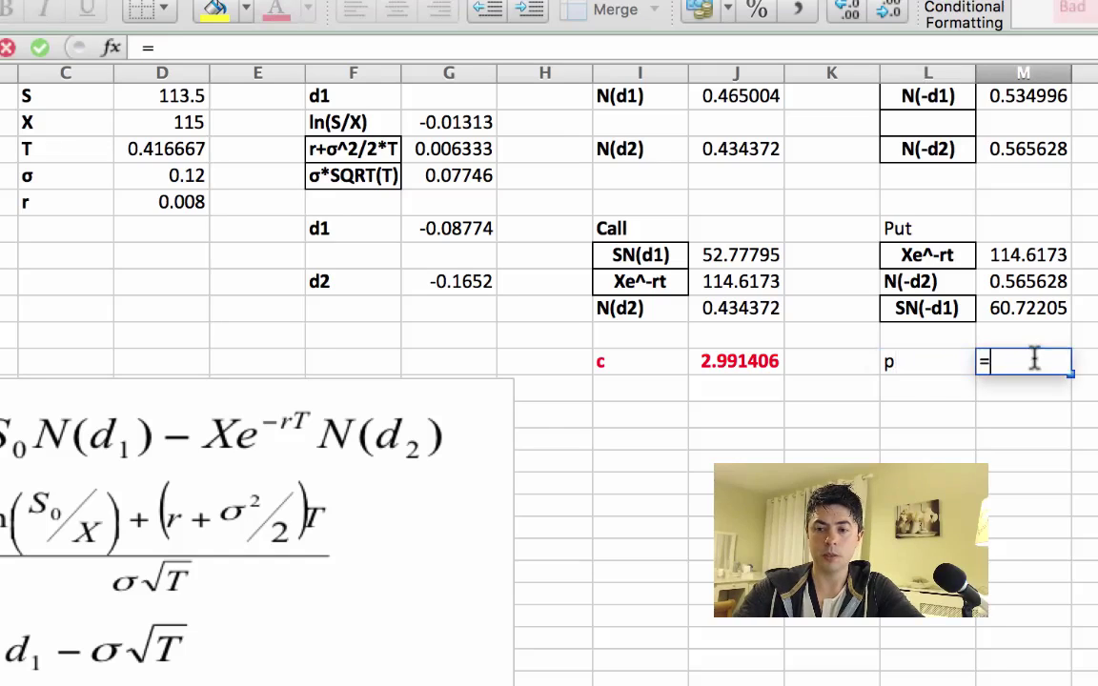
pyautogui.click(1010, 255)
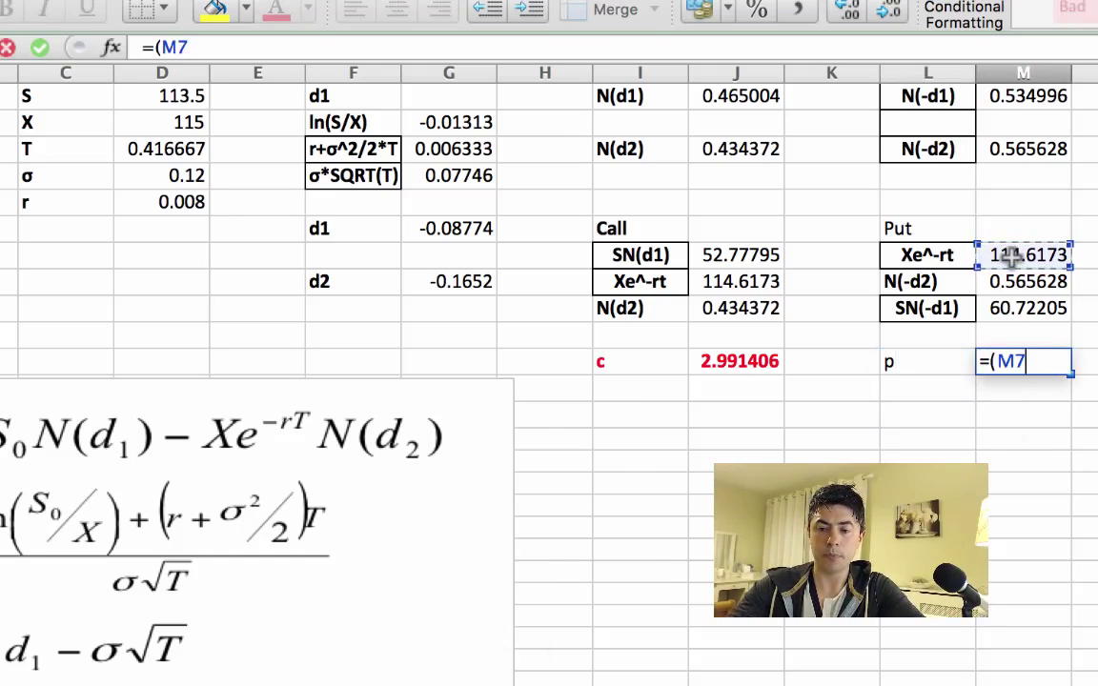
pyautogui.write('*')
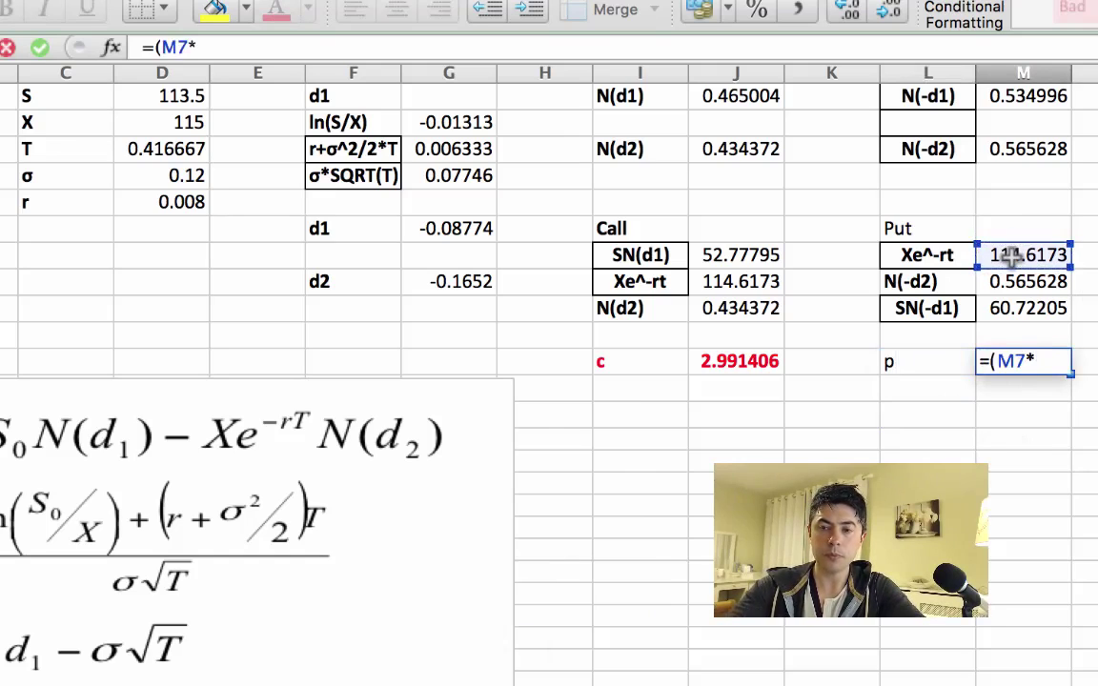
pyautogui.click(1048, 281)
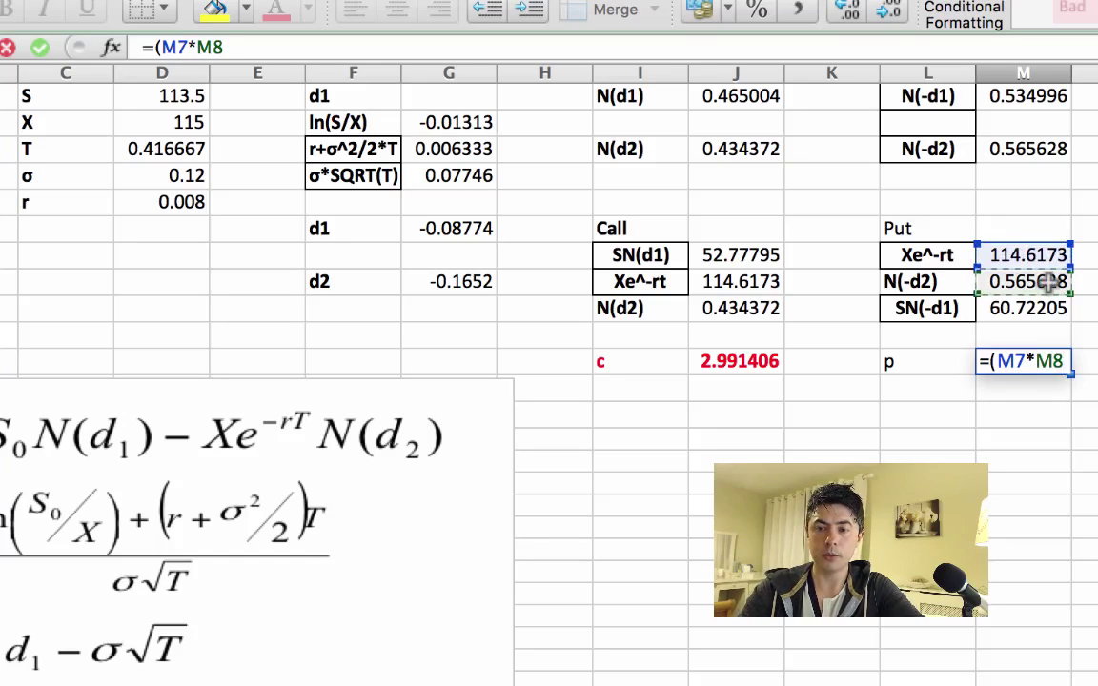
pyautogui.write(')')
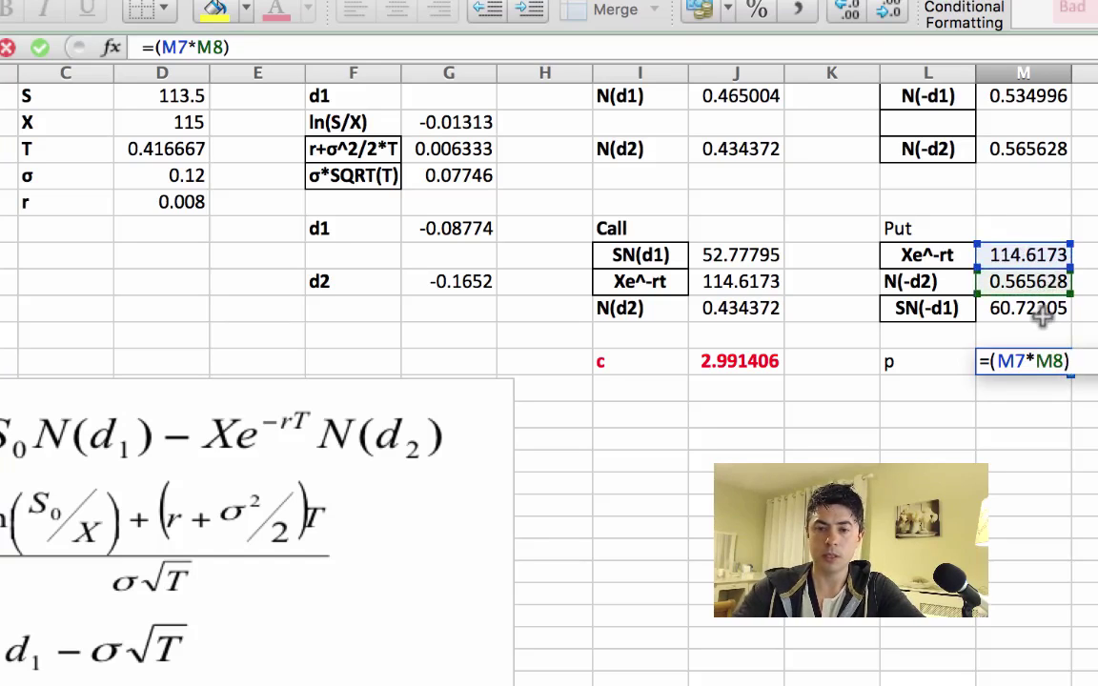
pyautogui.write('-')
pyautogui.click(1031, 308)
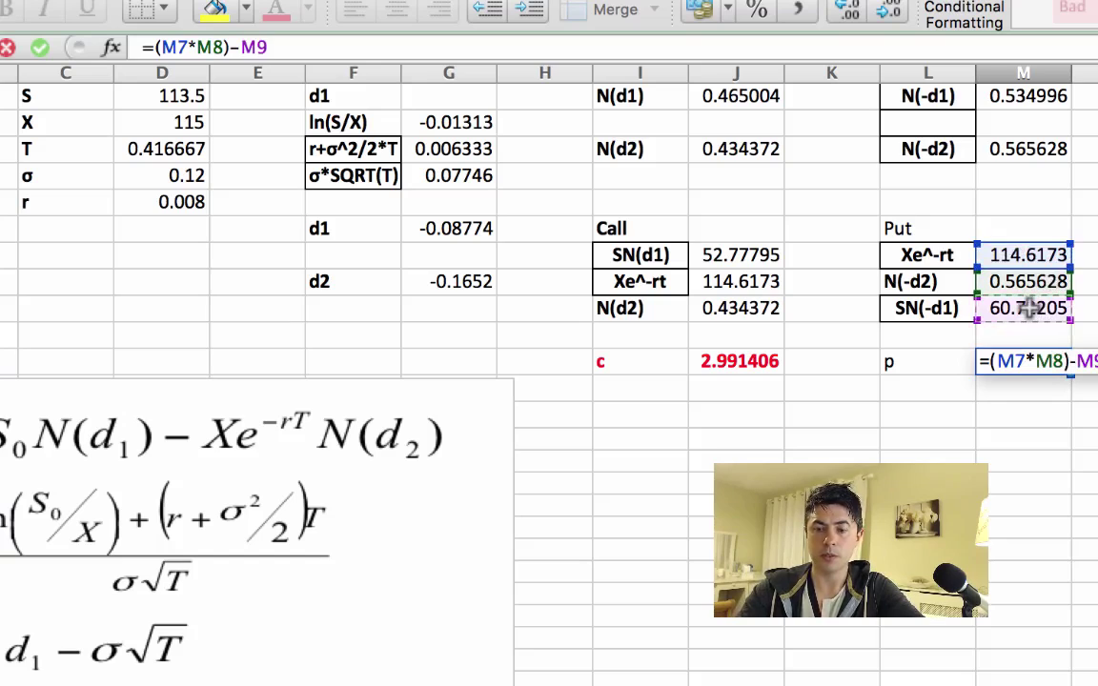
# Enclose the whole M11 formula in parentheses as =((M7*M8)-M9), and format the p label and its value bold red
pyautogui.click(991, 361)
pyautogui.write('(')
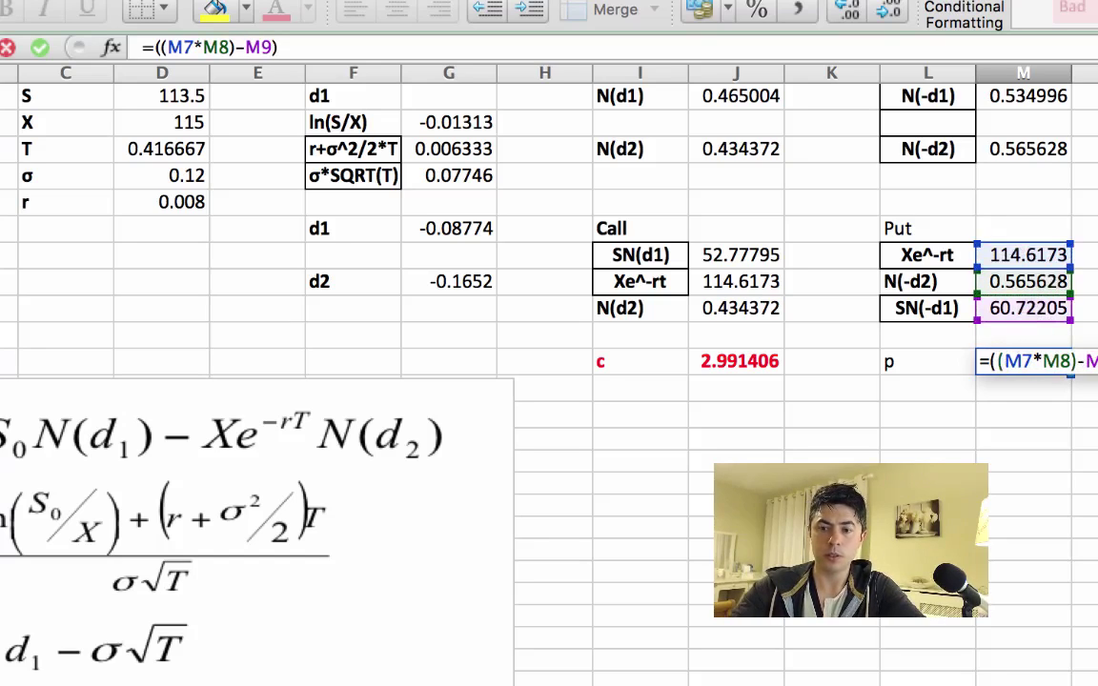
pyautogui.press('Return')
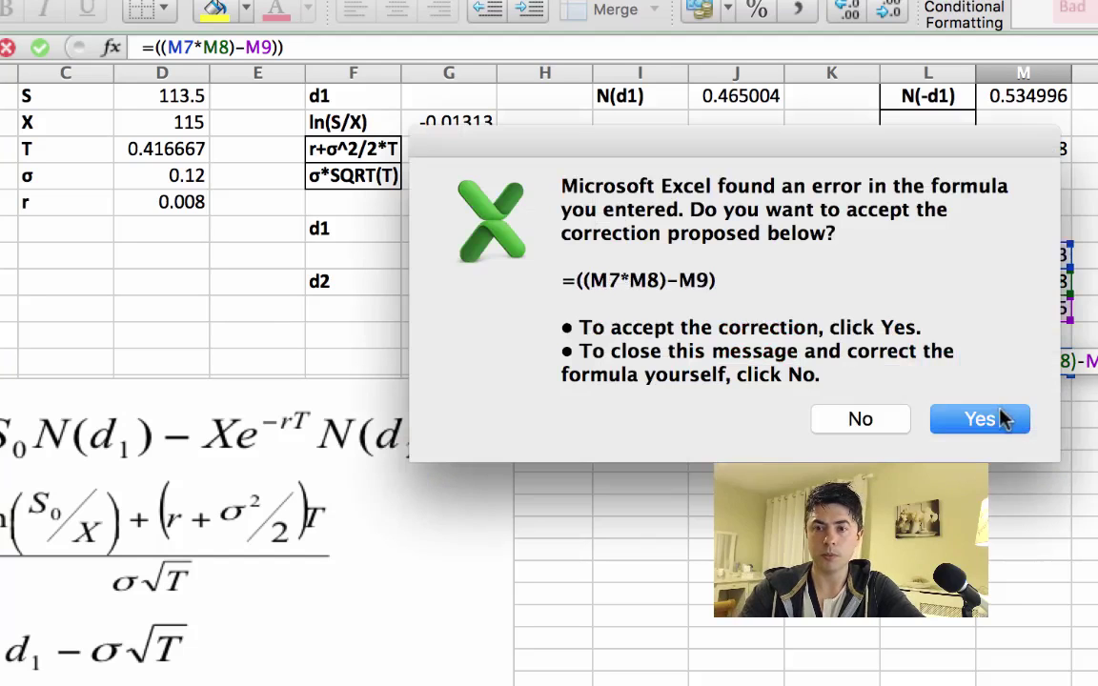
pyautogui.click(881, 422)
pyautogui.click(967, 381)
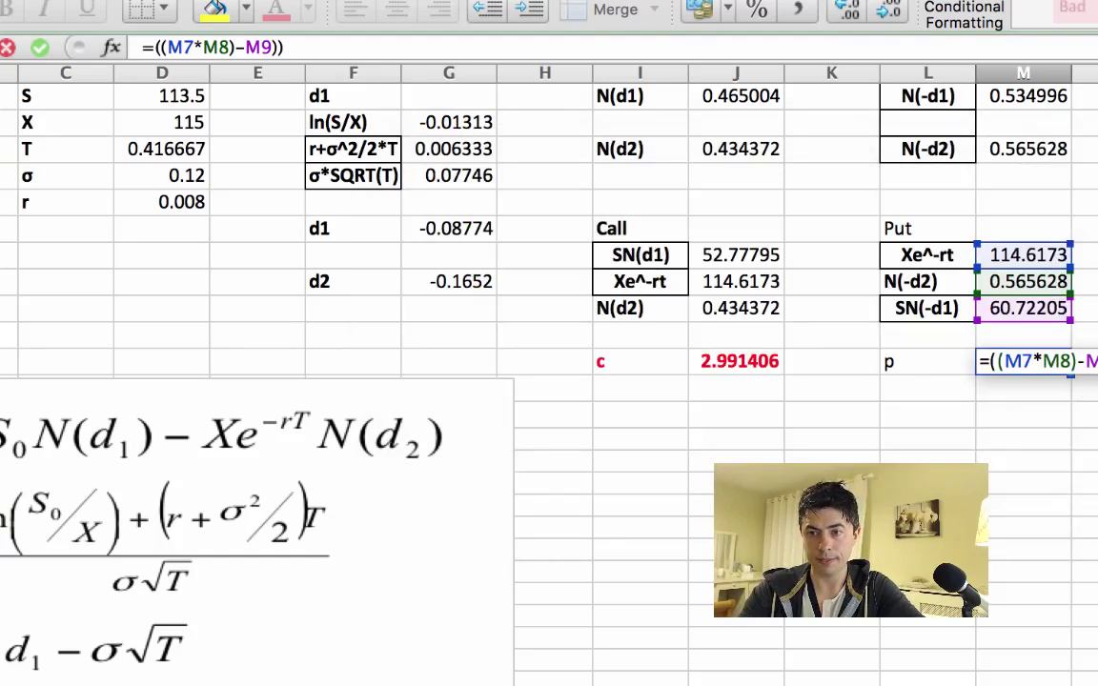
pyautogui.click(999, 361)
pyautogui.press('BackSpace')
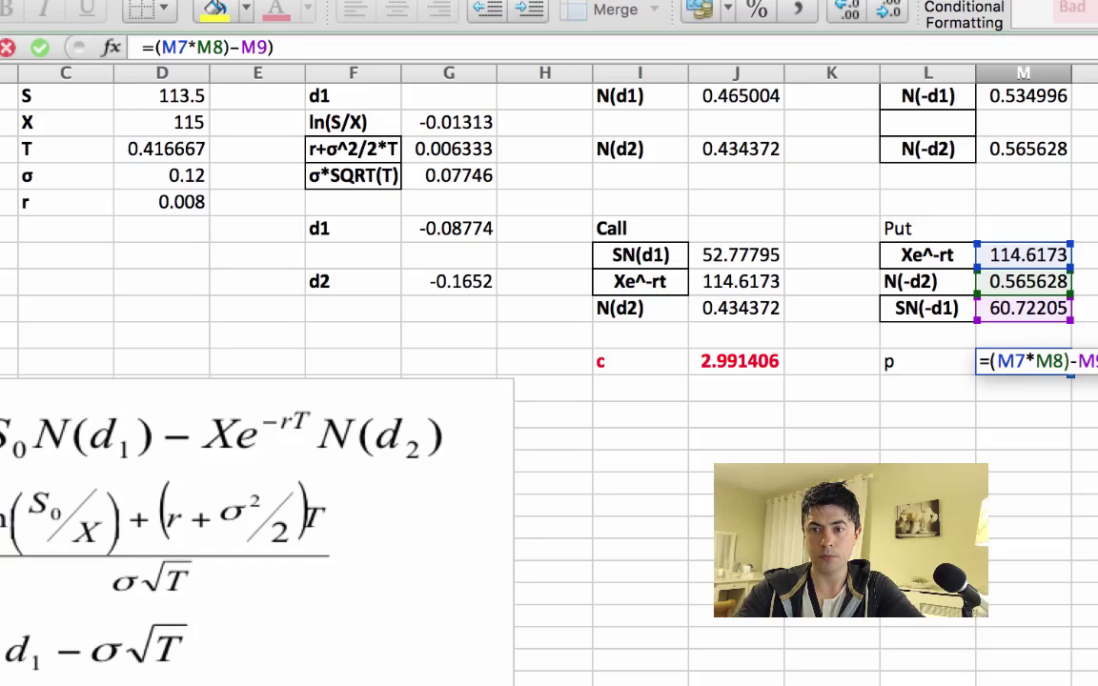
pyautogui.write('(')
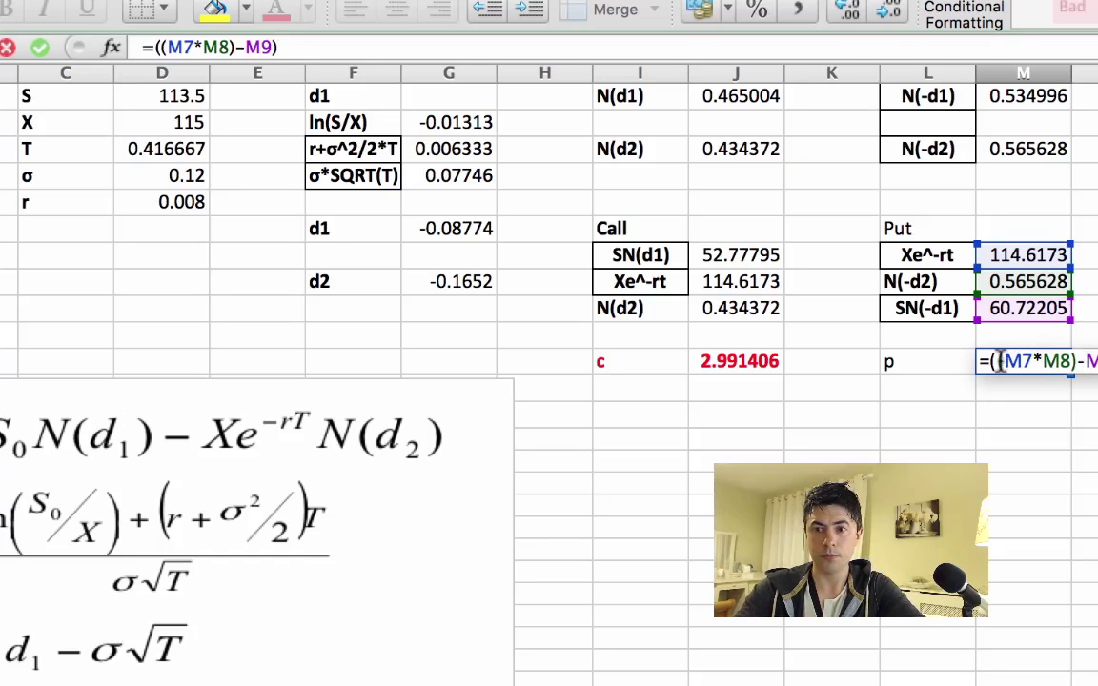
pyautogui.press('Return')
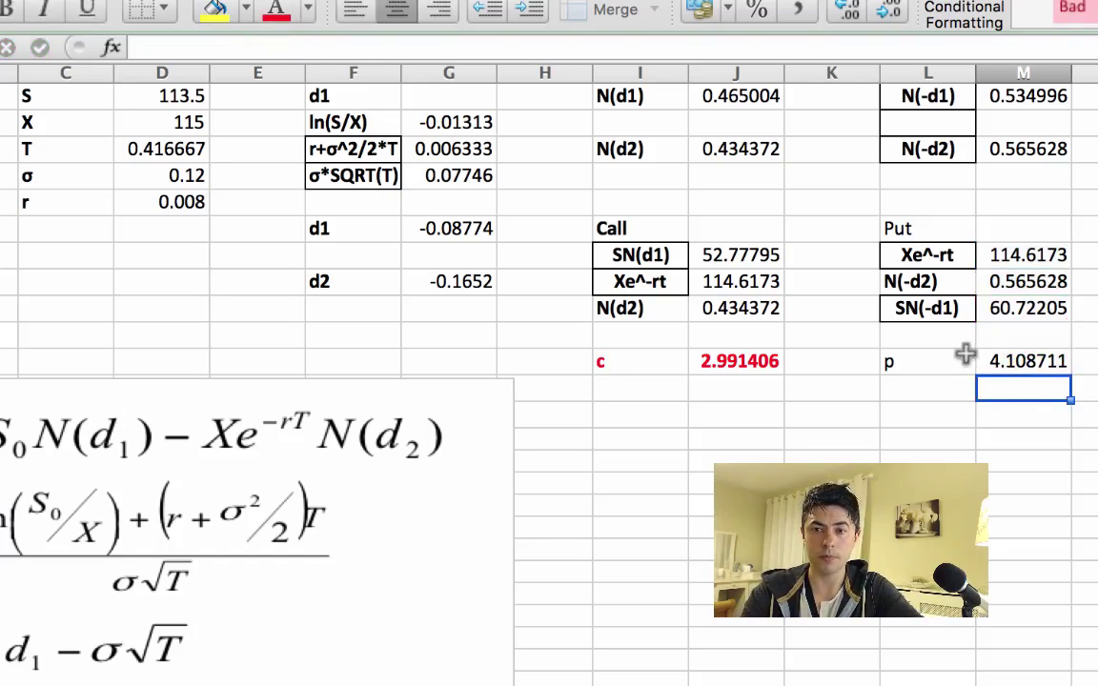
pyautogui.moveTo(901, 361); pyautogui.dragTo(1018, 361)
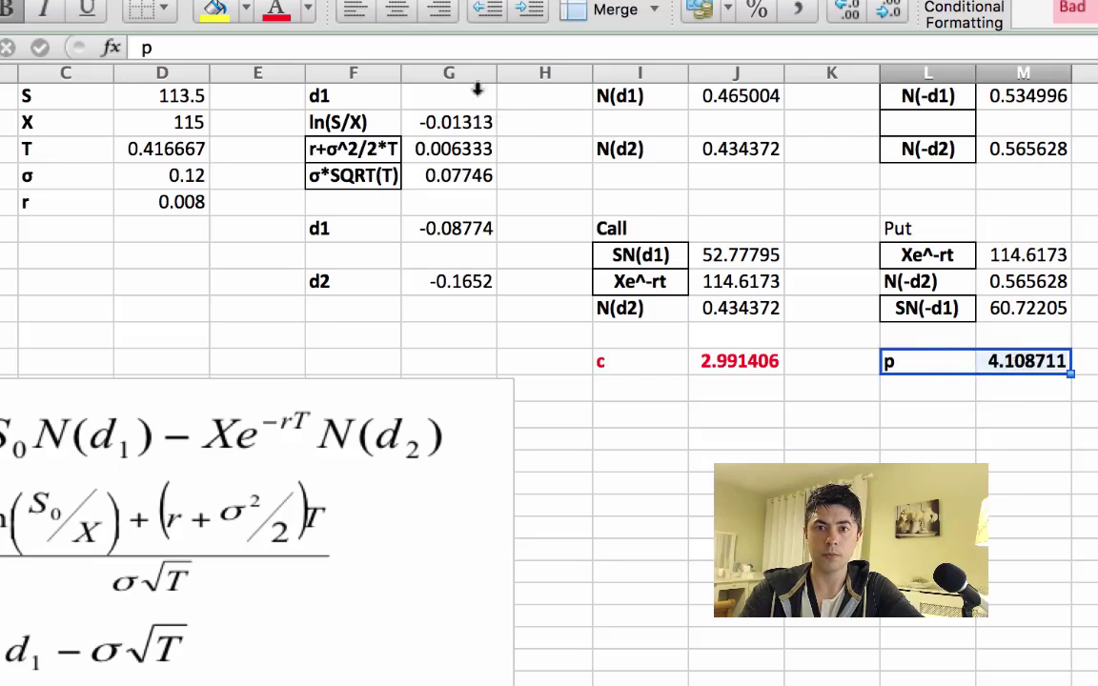
pyautogui.click(274, 10)
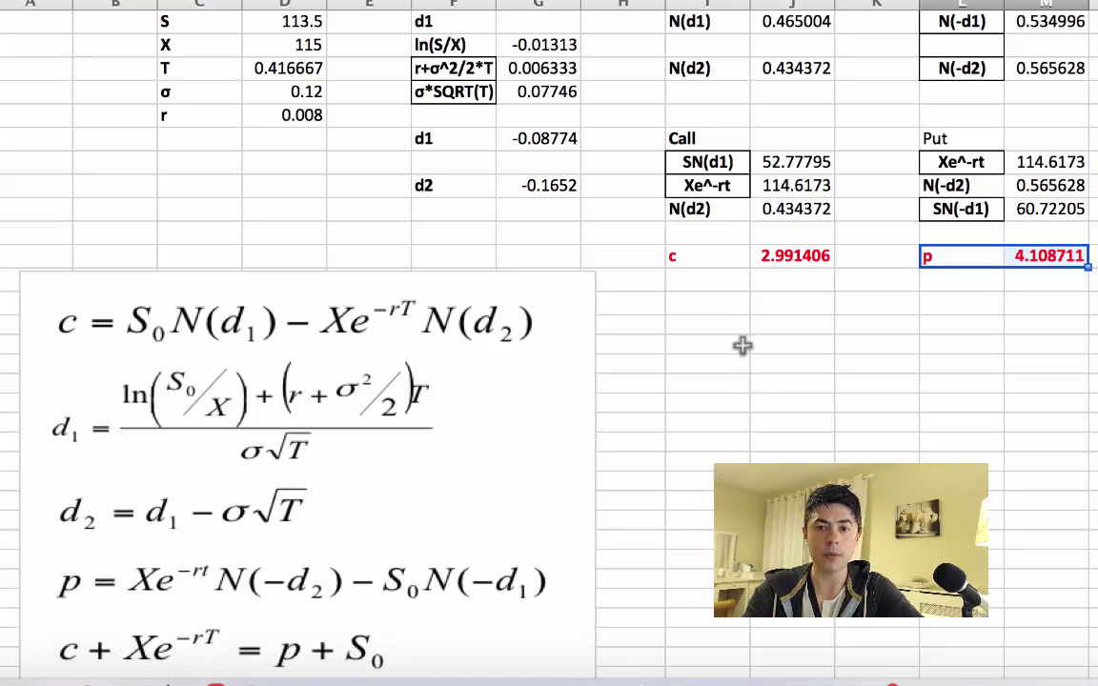
# Enter the heading put-call parity in cell I13 and make it bold
pyautogui.click(714, 302)
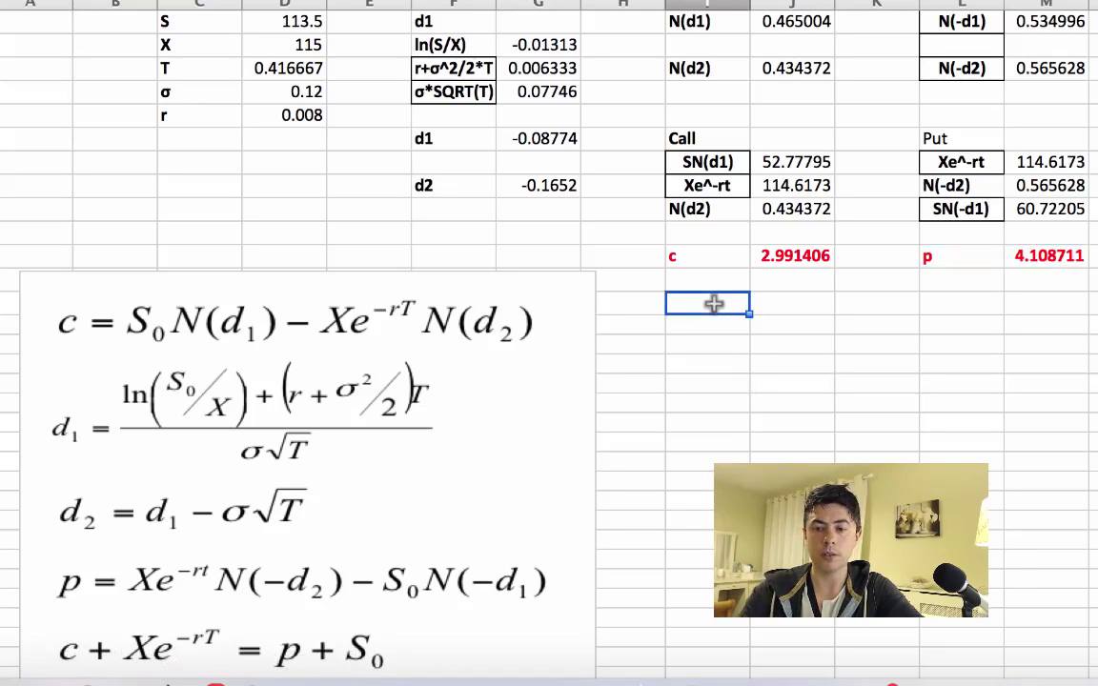
pyautogui.write('put')
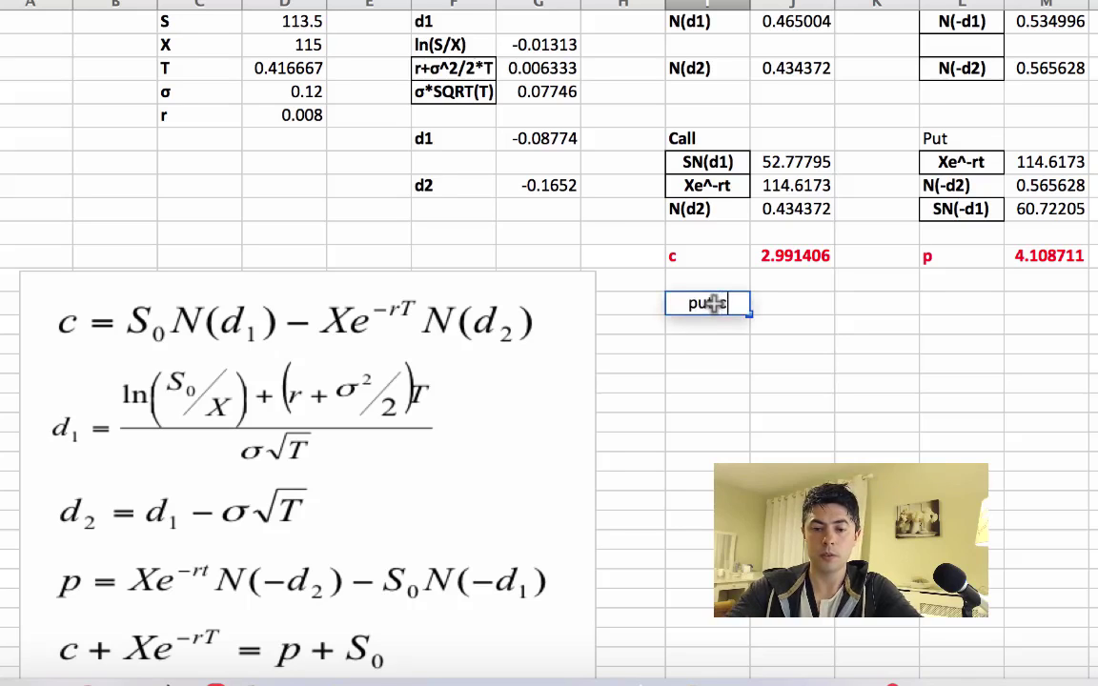
pyautogui.write('-call ')
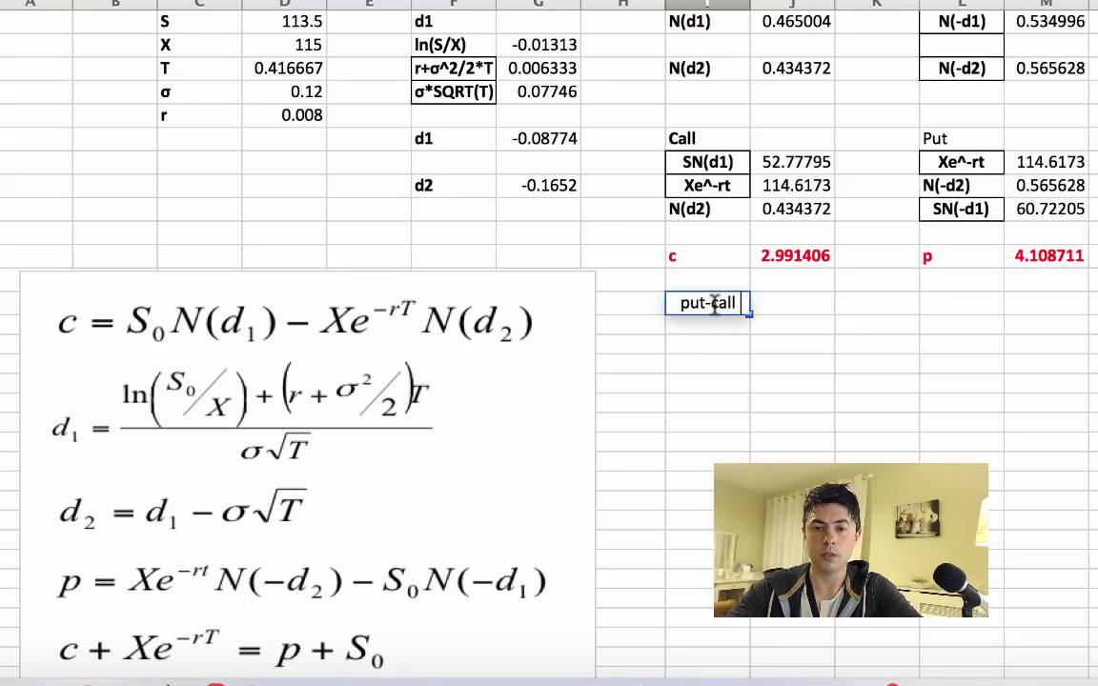
pyautogui.write('parity')
pyautogui.press('Return')
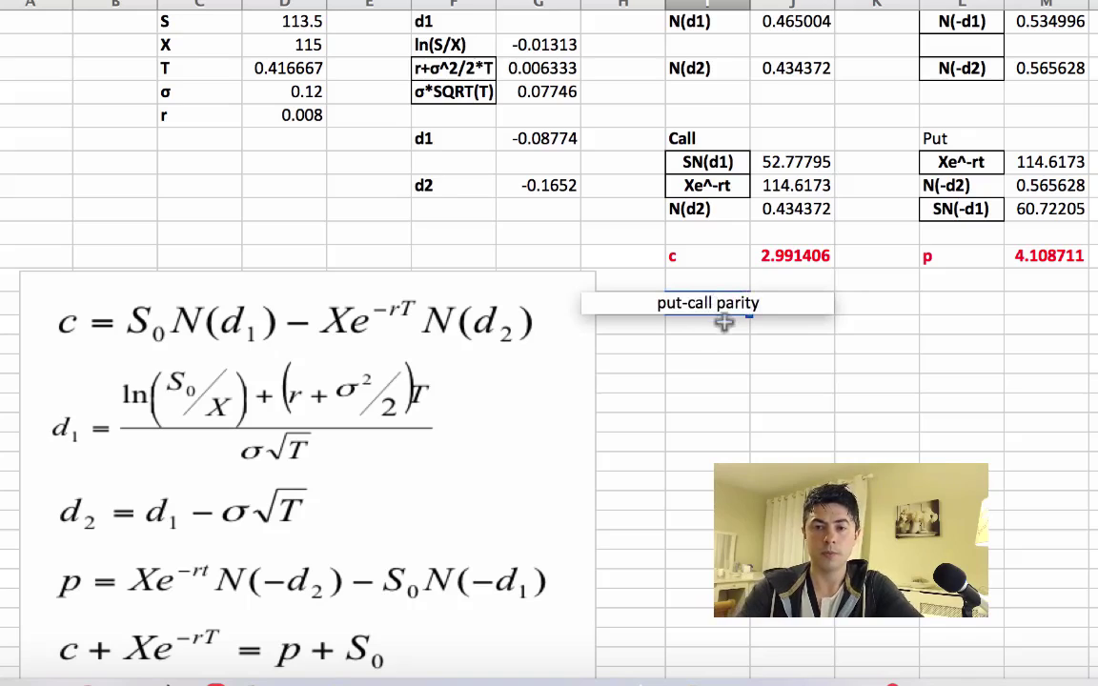
pyautogui.click(717, 305)
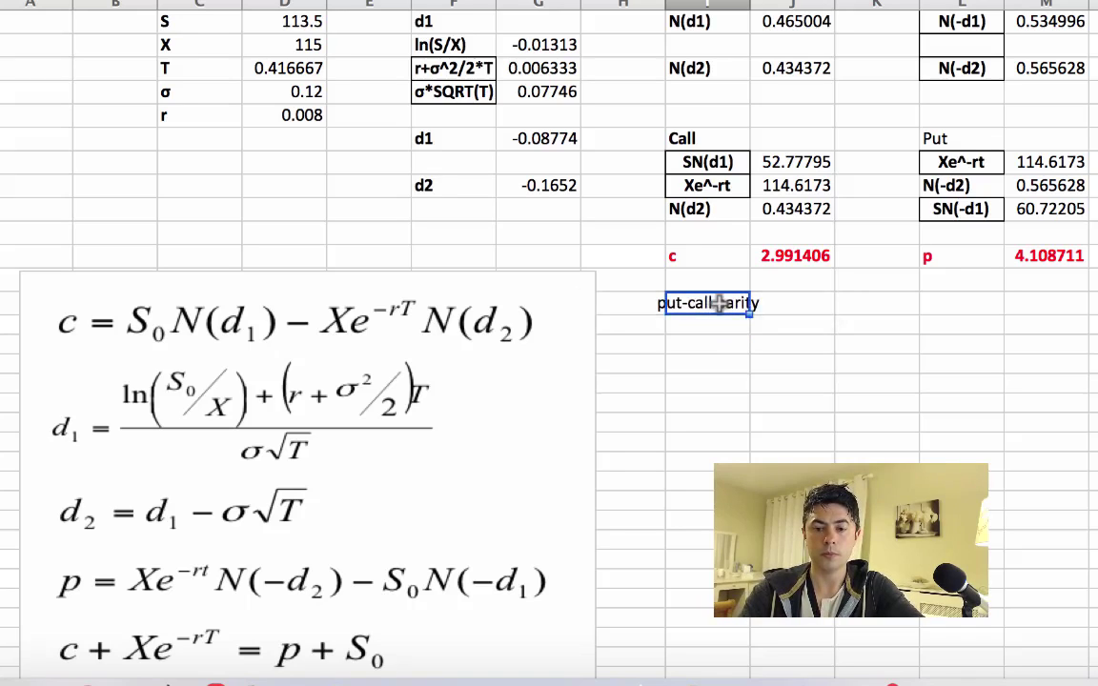
pyautogui.hotkey('ctrl', 'b')
# Enter =(J11+J8) in cell I14 for the call side of the parity, and format I14:J14 bold red
pyautogui.click(731, 332)
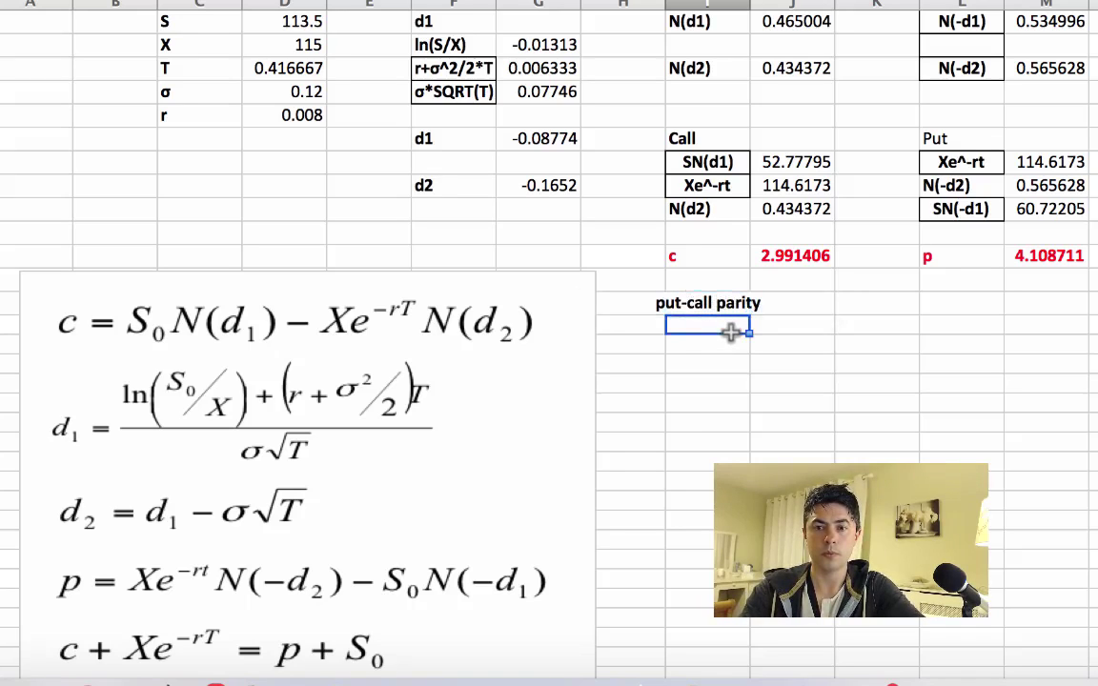
pyautogui.write('=(')
pyautogui.click(473, 464)
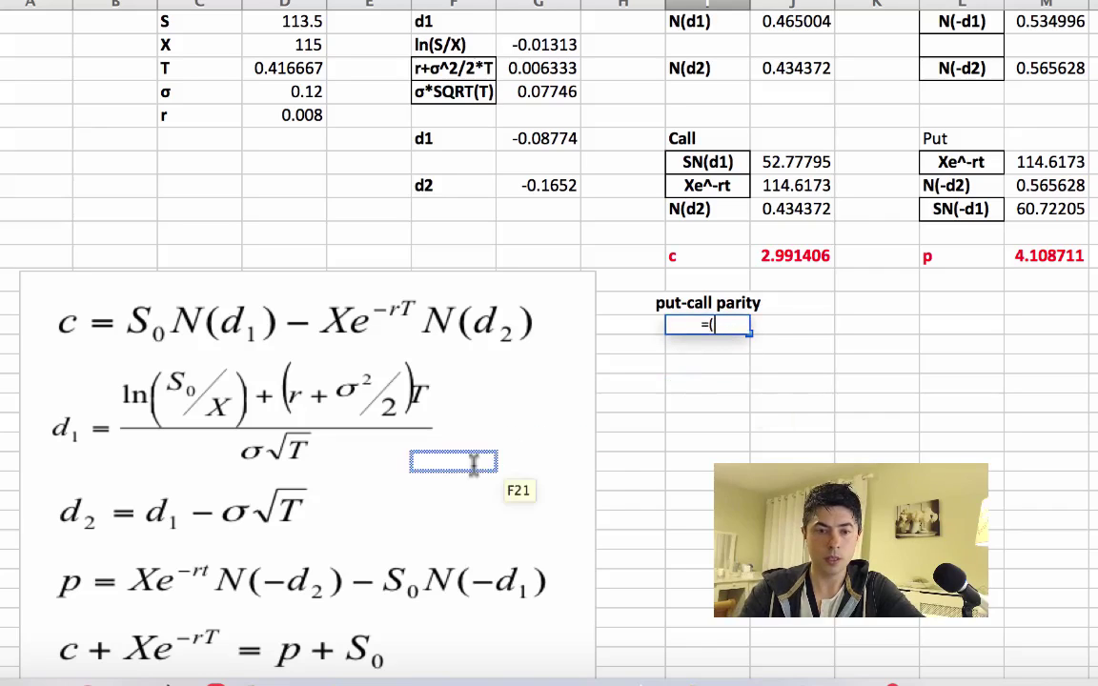
pyautogui.click(809, 263)
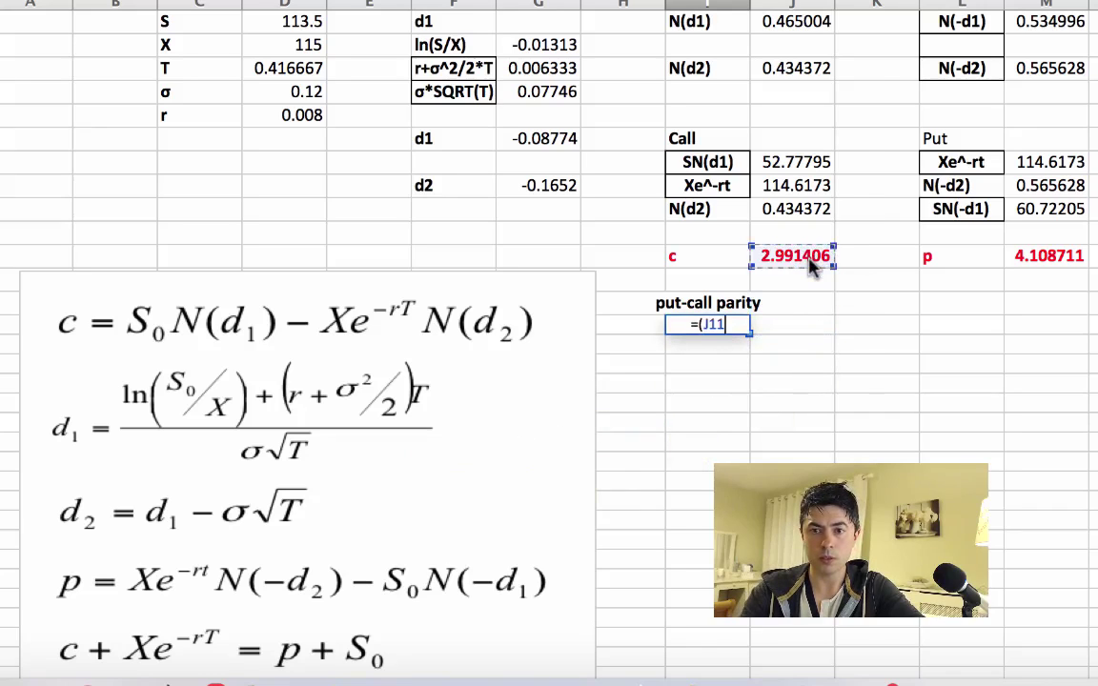
pyautogui.write('+')
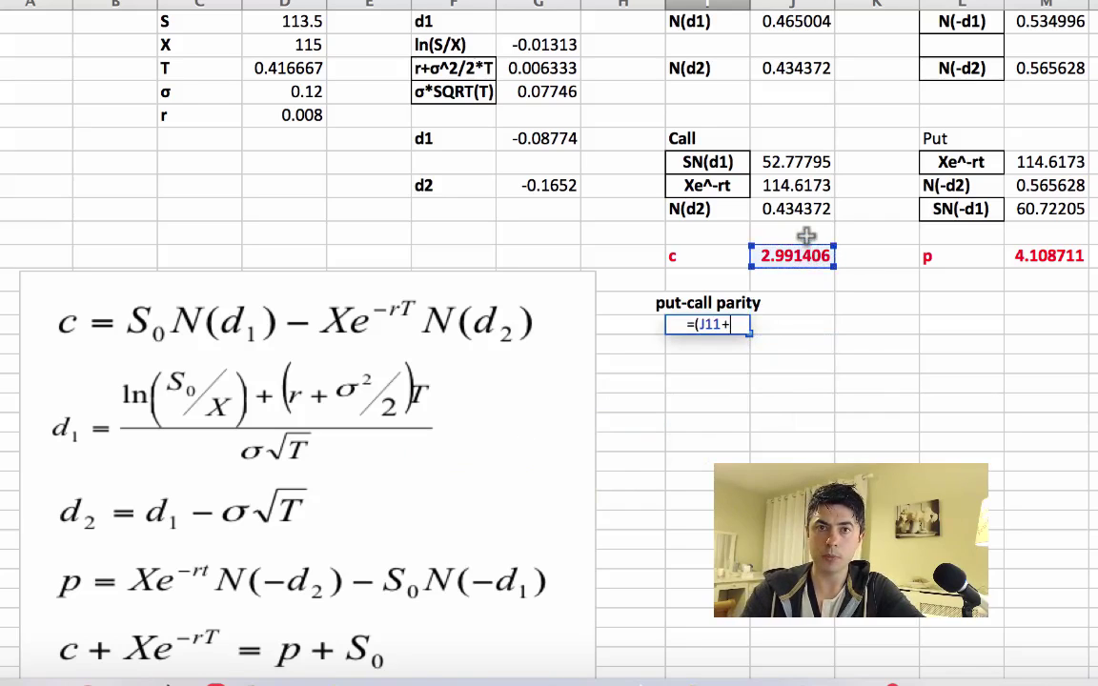
pyautogui.click(799, 185)
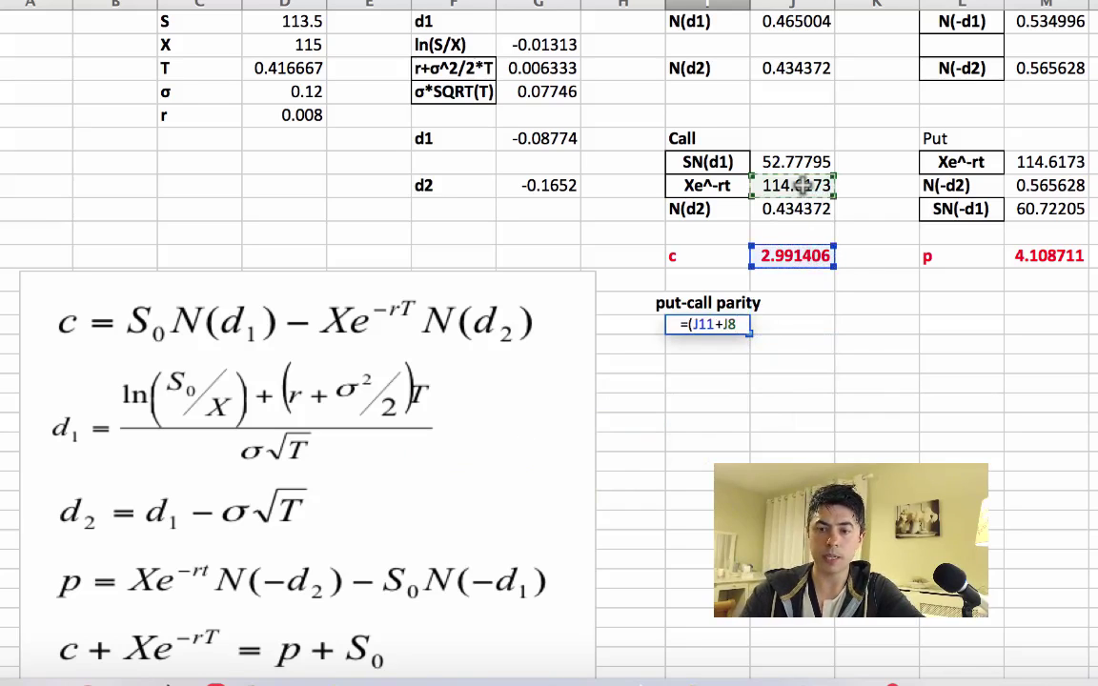
pyautogui.write(')')
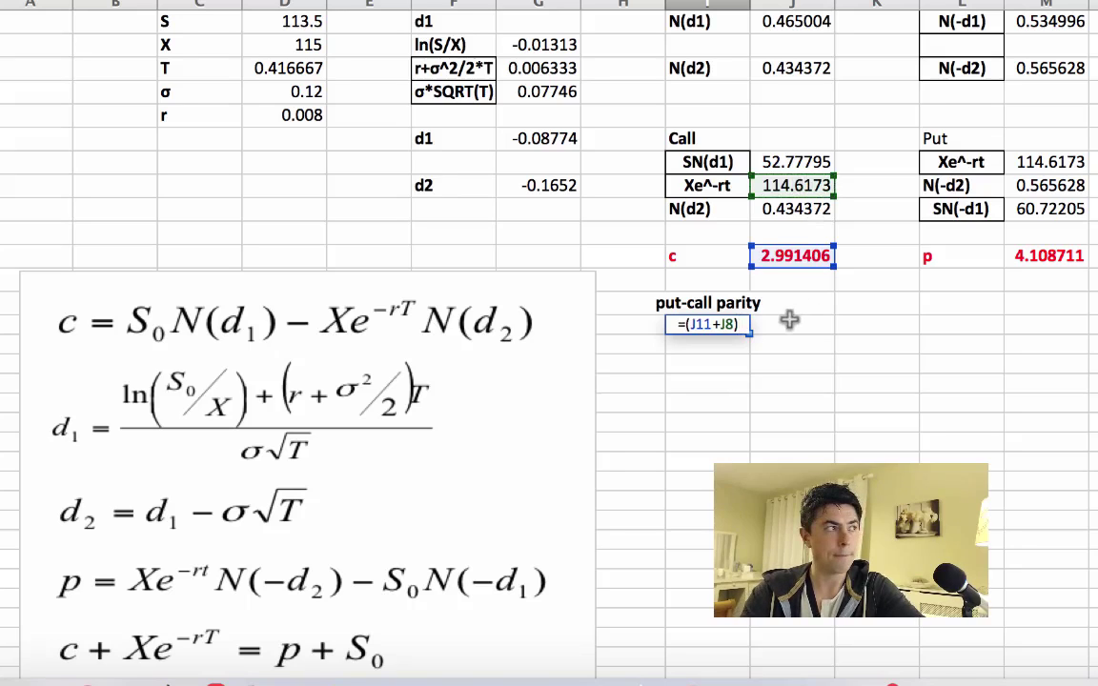
pyautogui.press('Return')
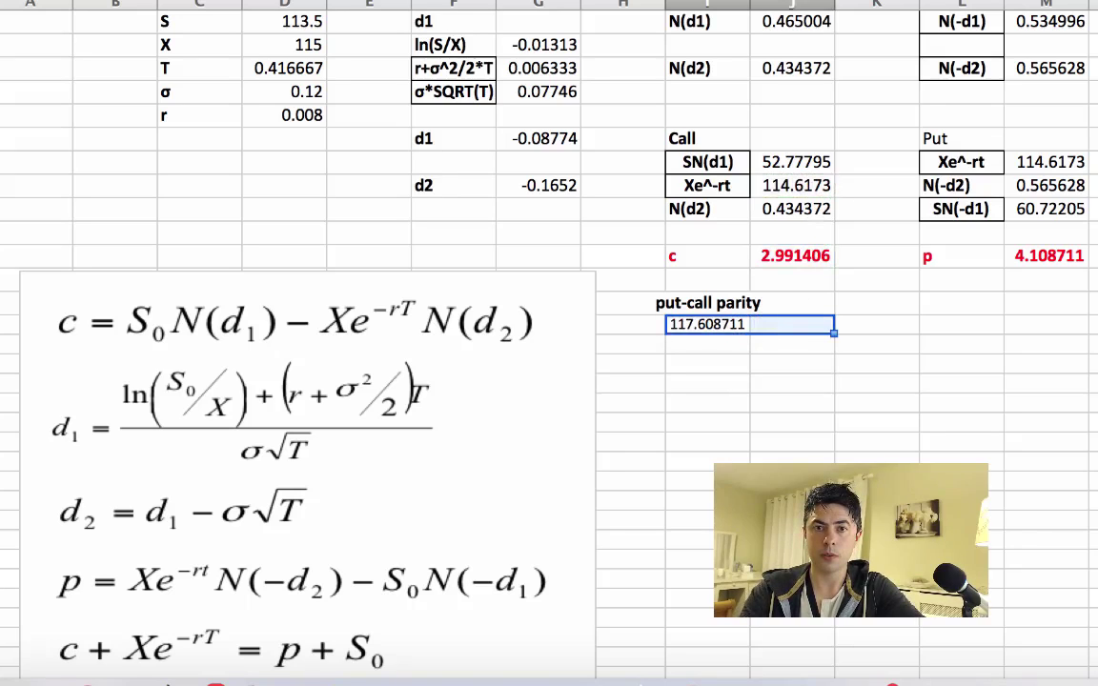
pyautogui.click(819, 383)
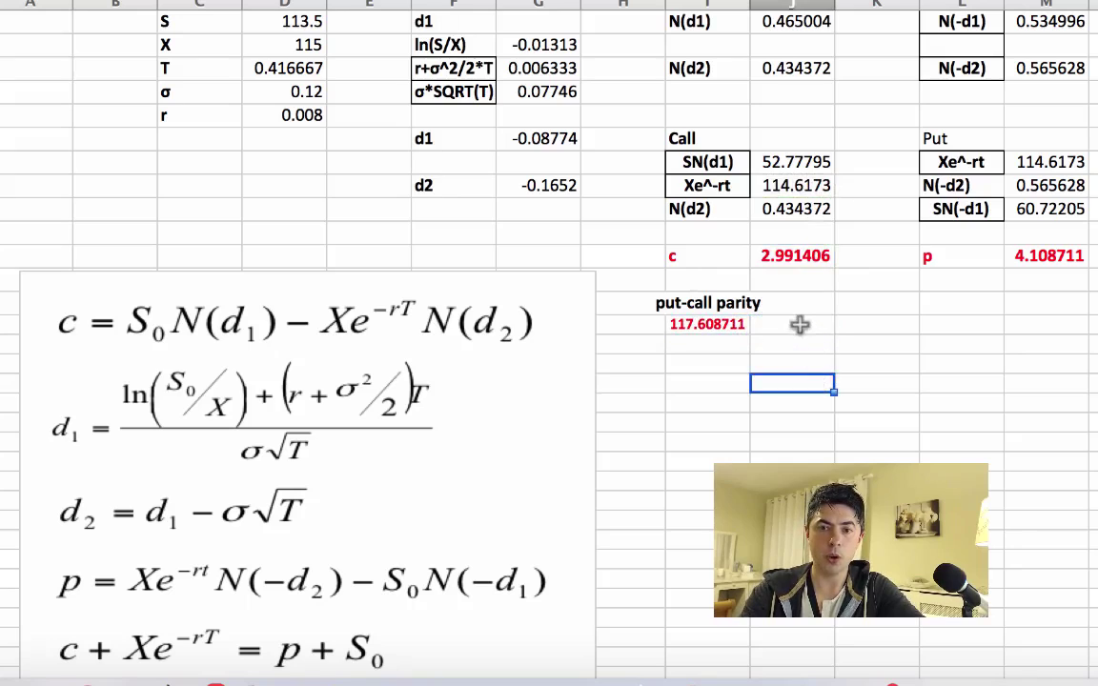
# Enter =(M11+D1) in cell J14 to calculate the put side of the put-call parity
pyautogui.click(799, 325)
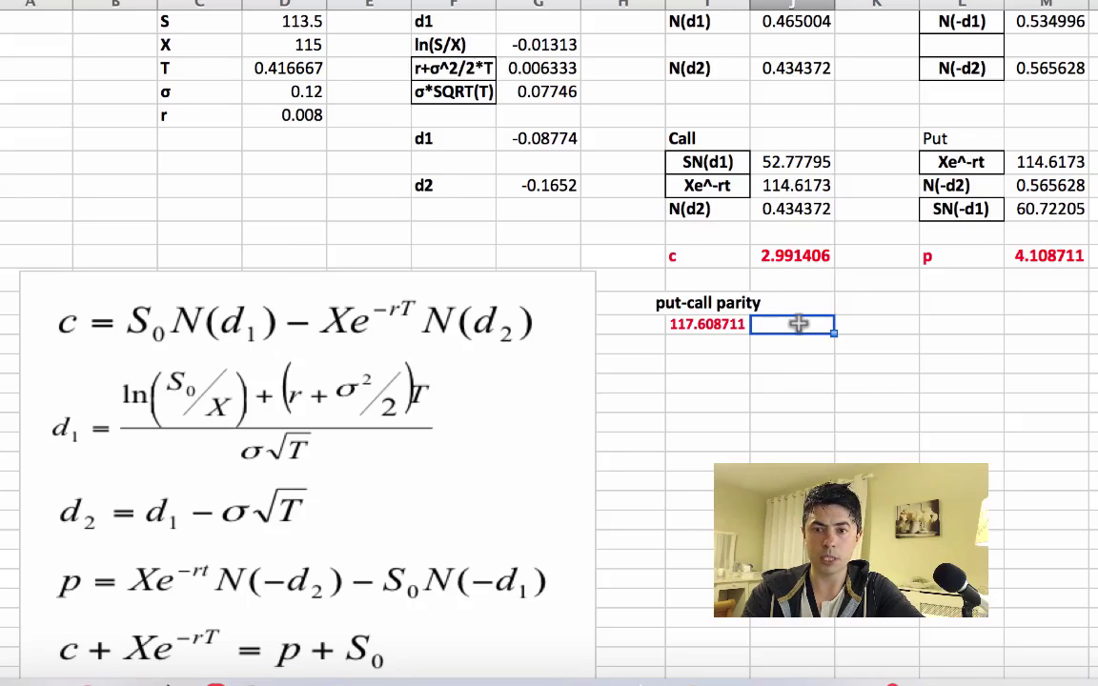
pyautogui.write('=(')
pyautogui.click(1040, 257)
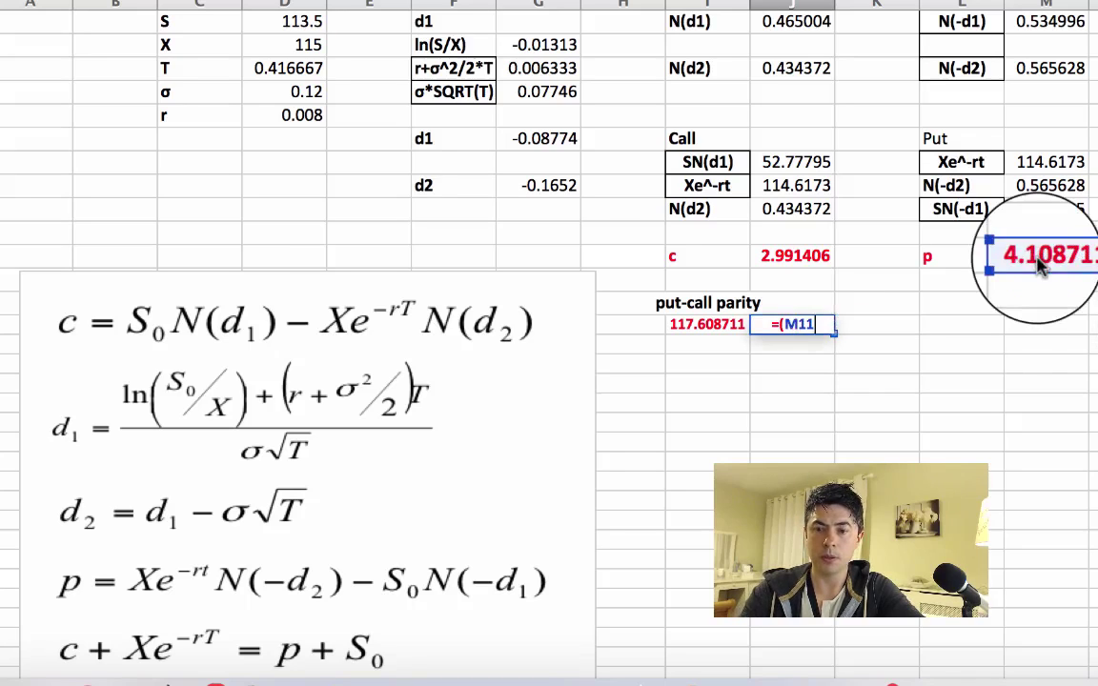
pyautogui.write('+')
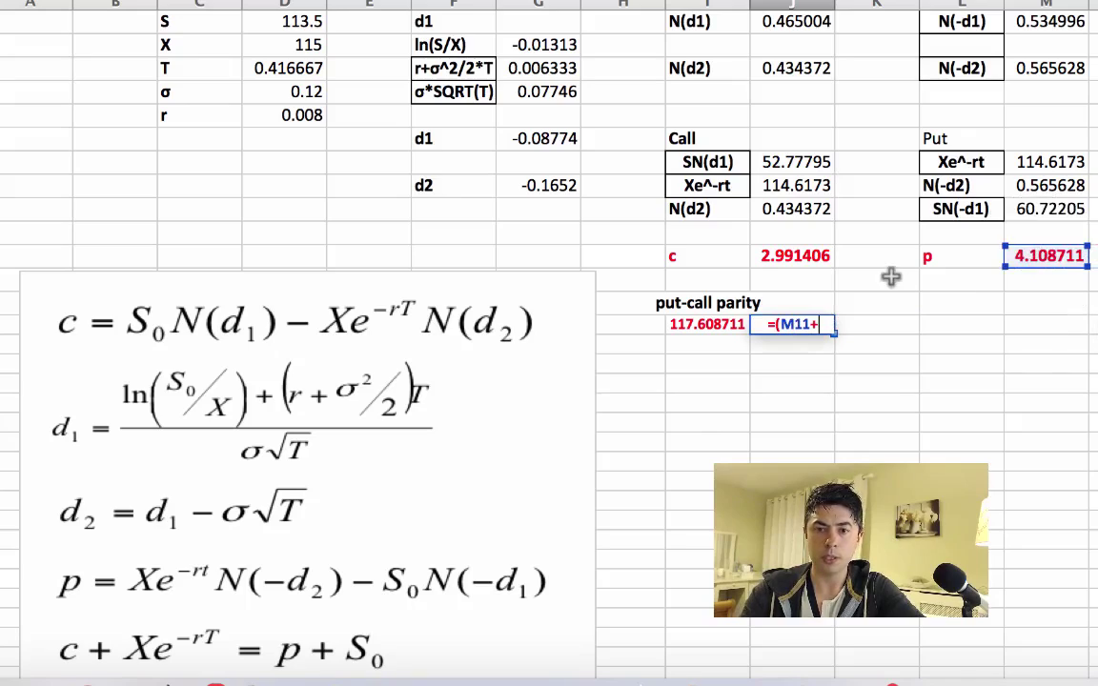
pyautogui.click(305, 24)
pyautogui.write(')')
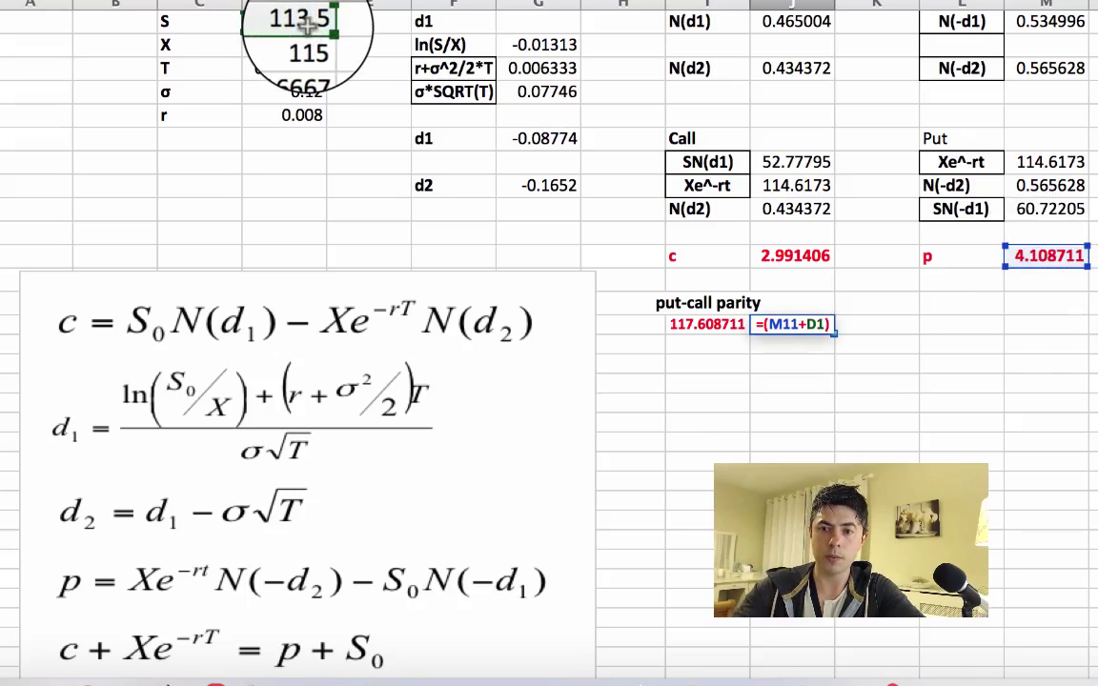
pyautogui.press('Return')
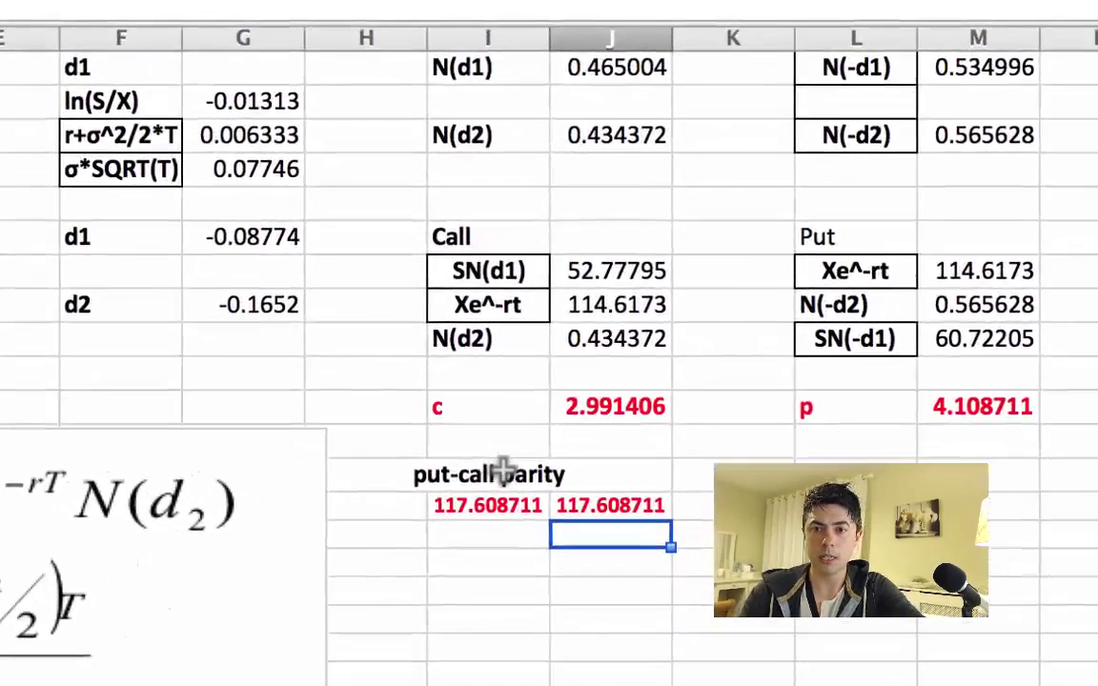